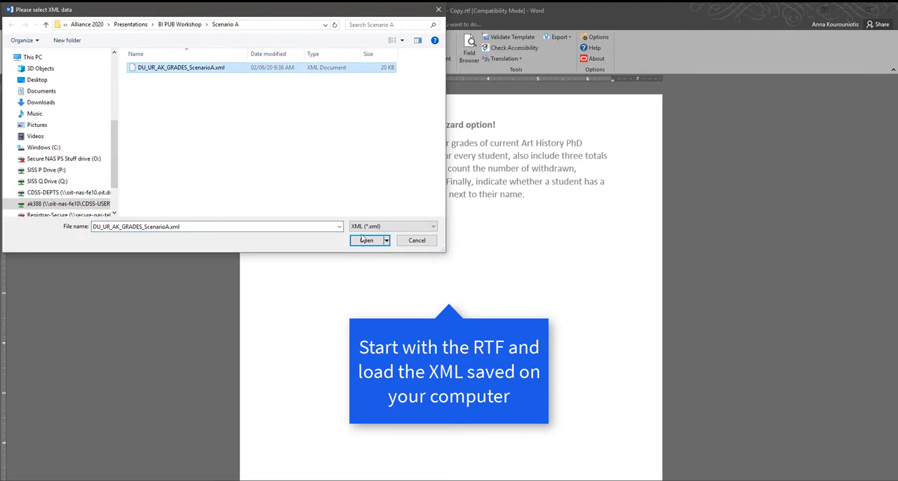
Step: Load DU_UR_AK_GRADES_ScenarioA.xml as the template's sample XML data
{"action": "left_click", "coordinate": [363, 239]}
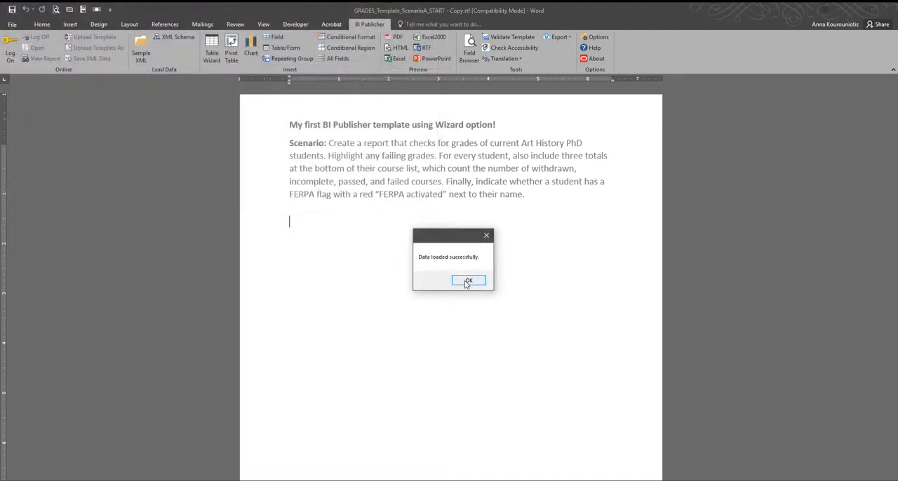
{"action": "left_click", "coordinate": [466, 281]}
Step: Start the Table Wizard with the Table report format and the /query/row data set
{"action": "left_click", "coordinate": [216, 48]}
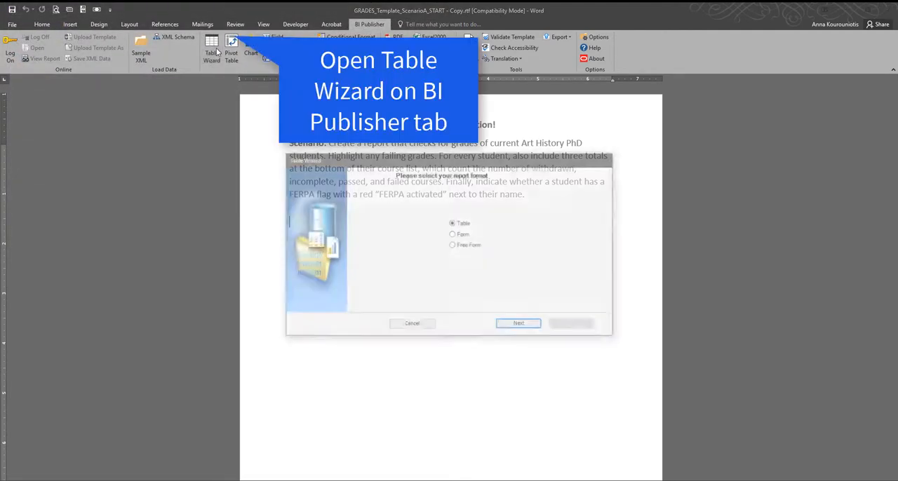
{"action": "left_click", "coordinate": [530, 327]}
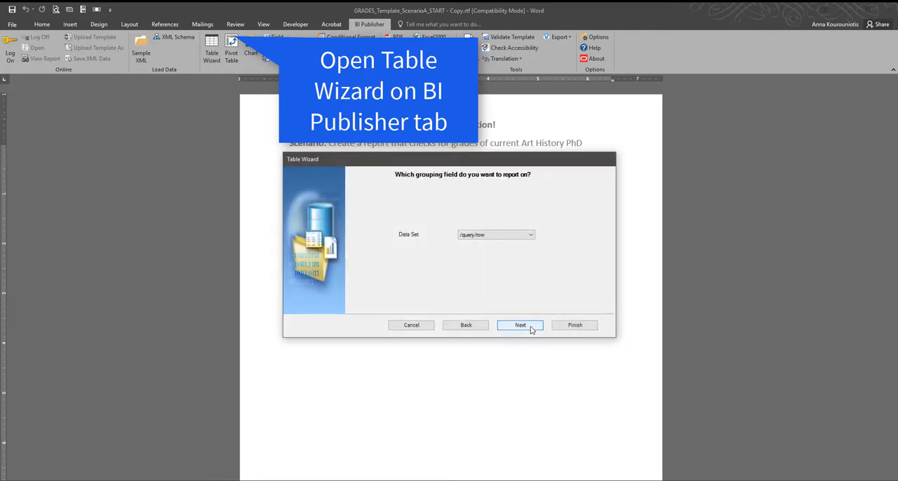
{"action": "left_click", "coordinate": [520, 325]}
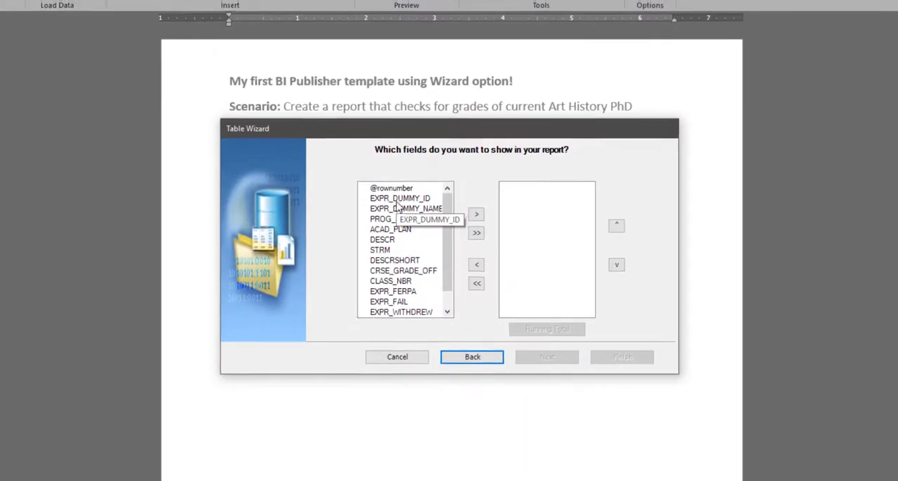
Step: Include the fields EXPR_DUMMY_ID, EXPR_DUMMY_NAME, DESCR, DESCRSHORT, CRSE_GRADE_OFF, CLASS_NBR and EXPR_FERPA in the report
{"action": "left_click", "coordinate": [397, 200]}
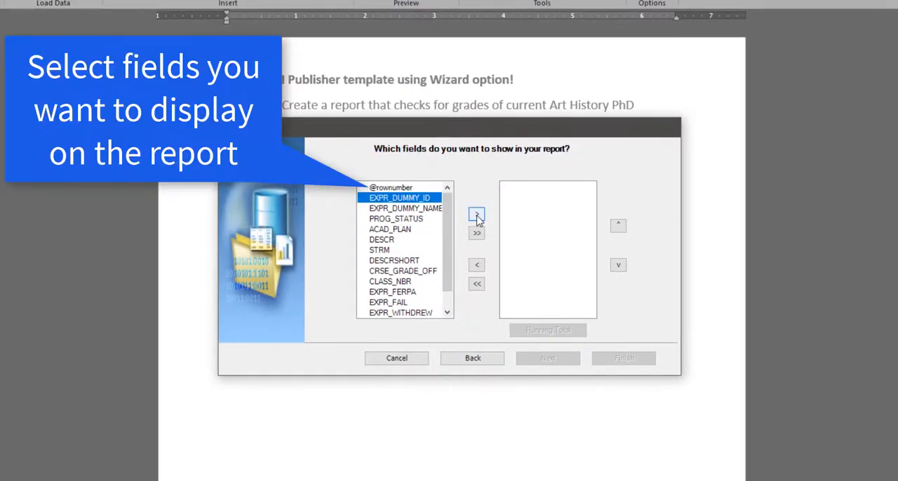
{"action": "left_click", "coordinate": [477, 214]}
{"action": "left_click", "coordinate": [477, 215]}
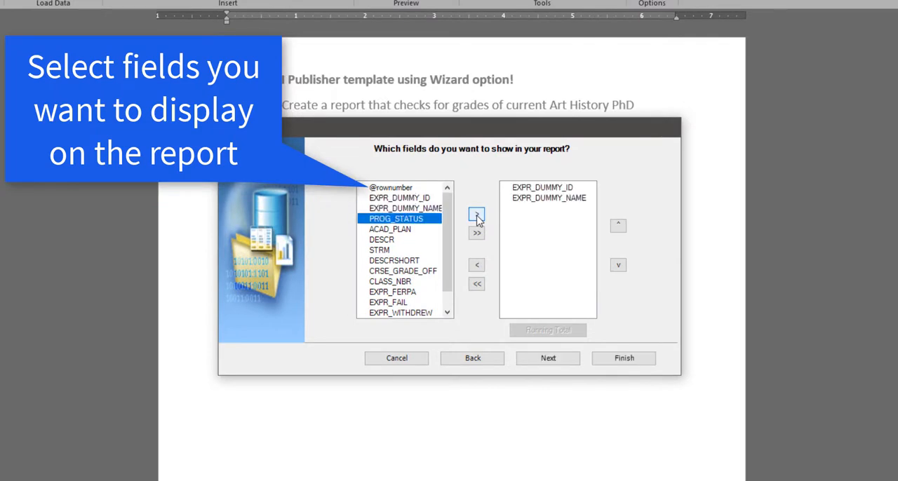
{"action": "left_click", "coordinate": [393, 239]}
{"action": "left_click", "coordinate": [477, 214]}
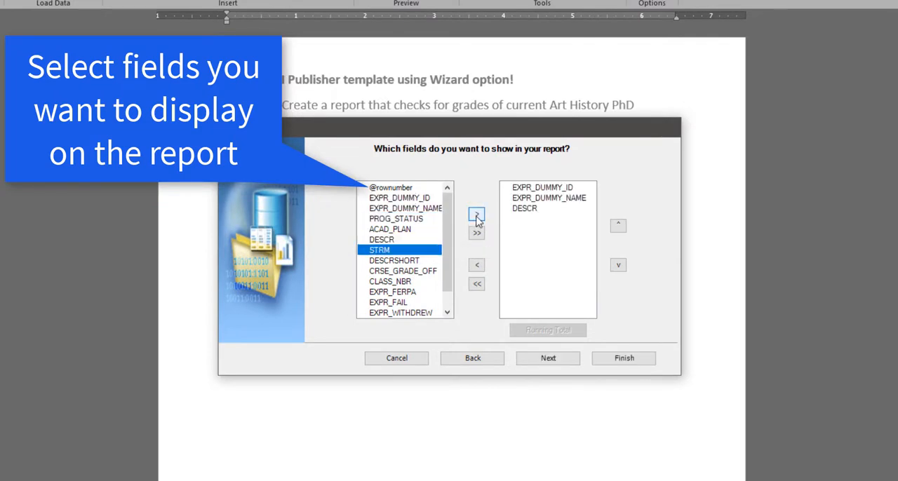
{"action": "left_click", "coordinate": [393, 260]}
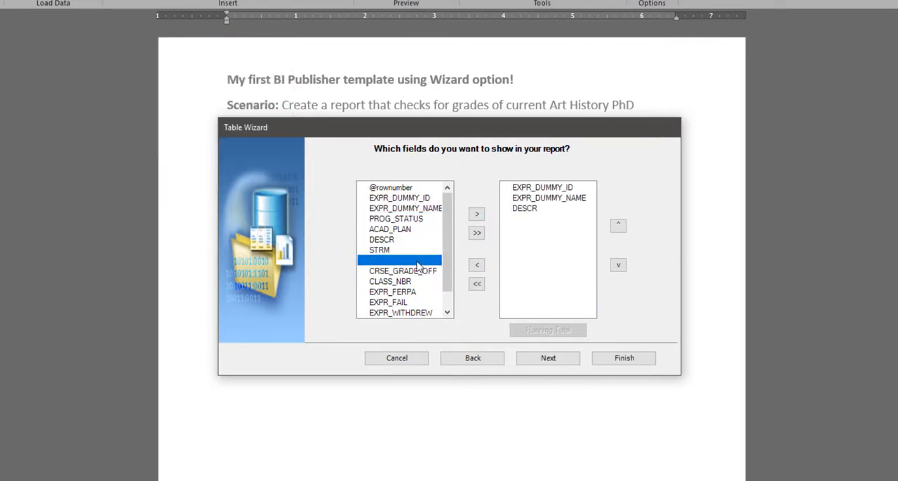
{"action": "left_click", "coordinate": [477, 216]}
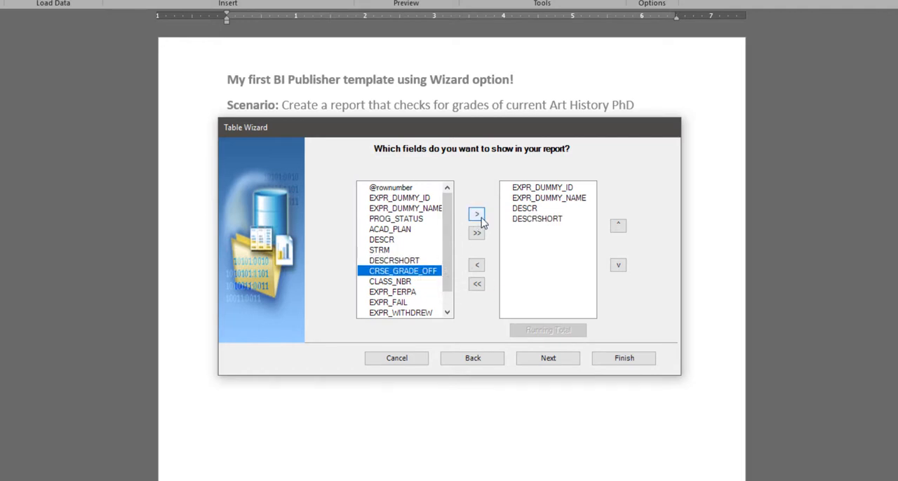
{"action": "left_click", "coordinate": [477, 217]}
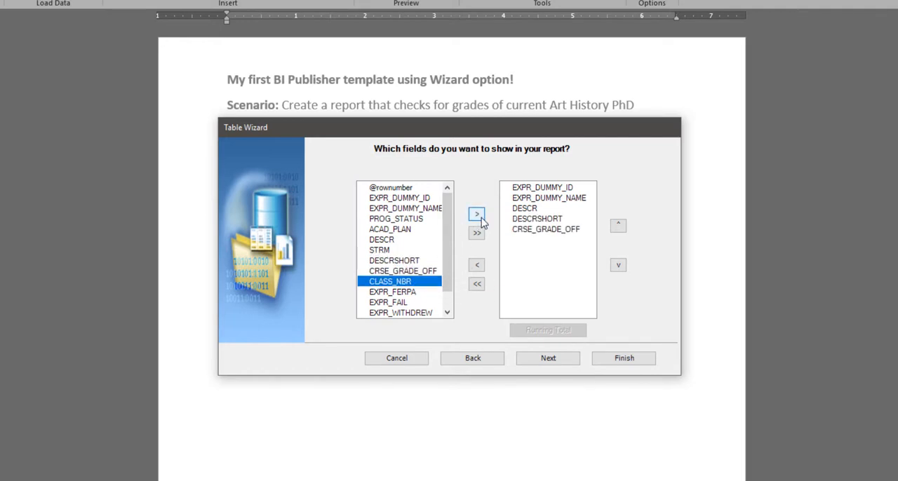
{"action": "left_click", "coordinate": [482, 222]}
{"action": "left_click", "coordinate": [481, 222]}
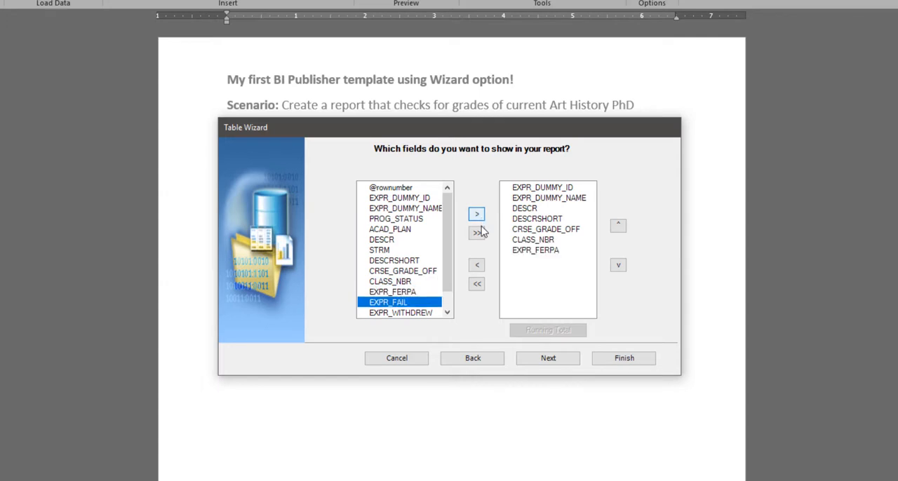
{"action": "left_click", "coordinate": [561, 362]}
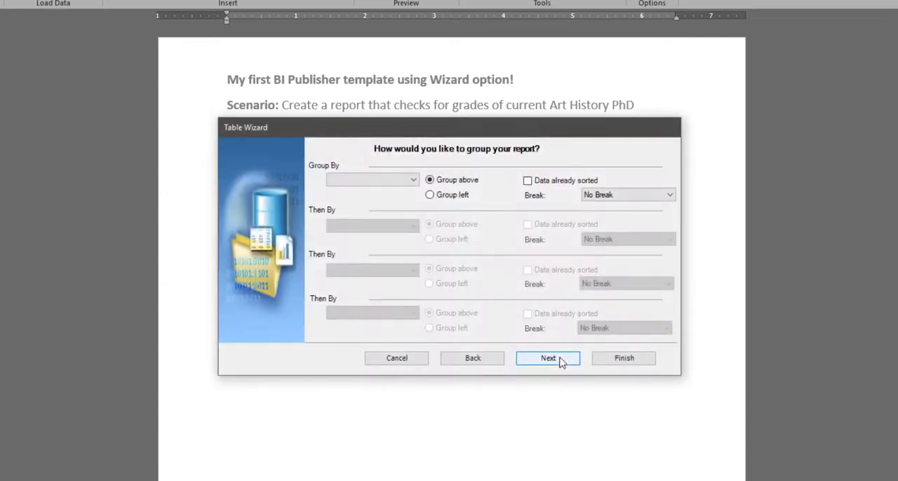
Step: Group the report by EXPR_DUMMY_NAME with the data marked as already sorted, and insert the table without sort fields
{"action": "left_click", "coordinate": [413, 181]}
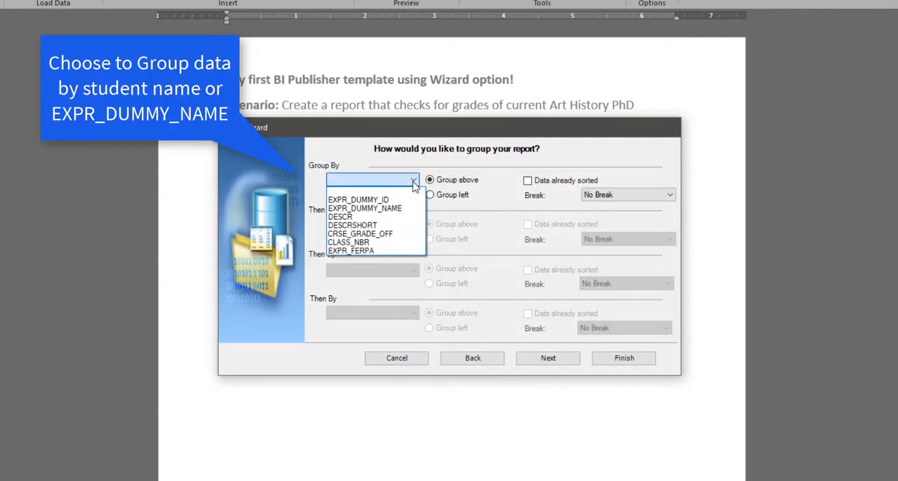
{"action": "left_click", "coordinate": [404, 209]}
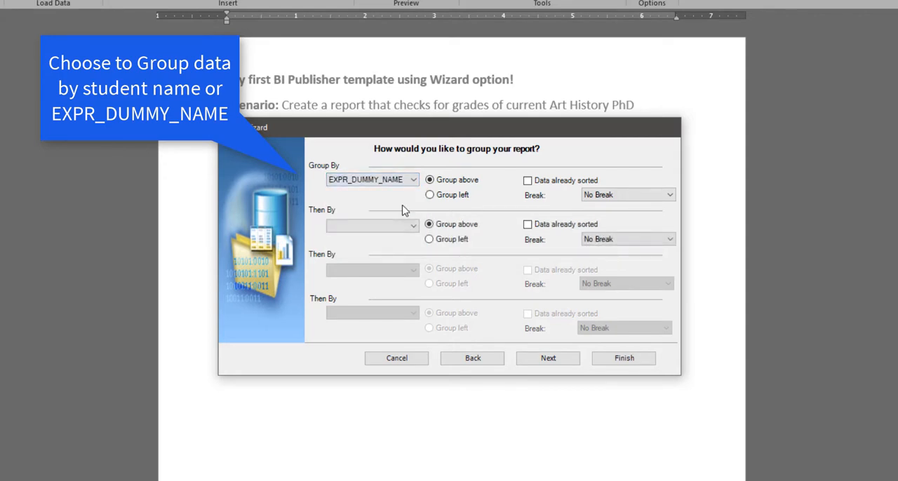
{"action": "left_click", "coordinate": [547, 182]}
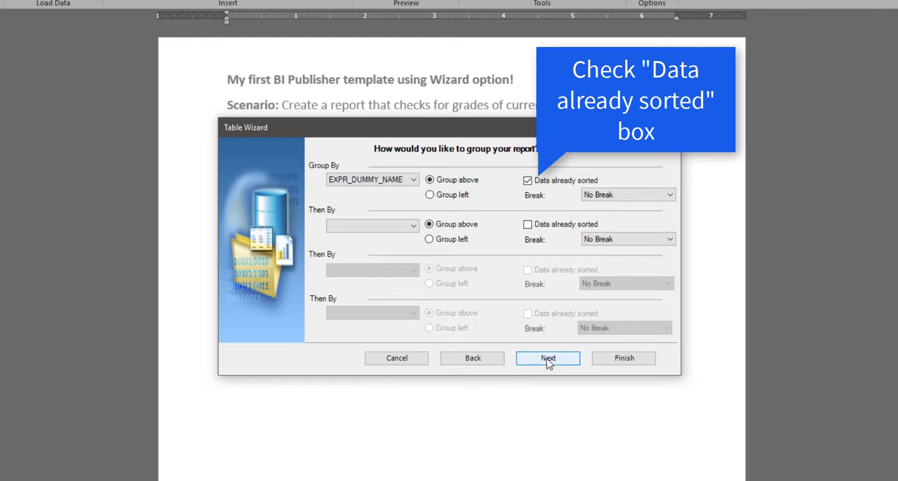
{"action": "left_click", "coordinate": [548, 359]}
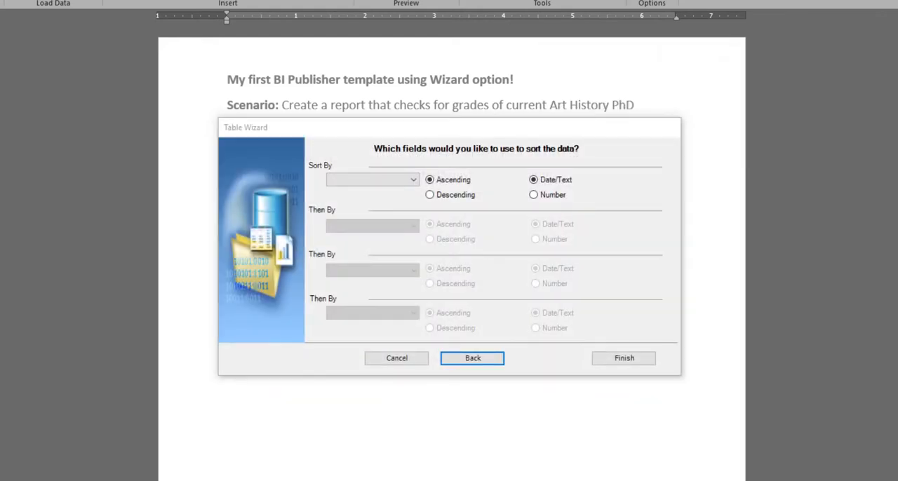
{"action": "left_click", "coordinate": [623, 360]}
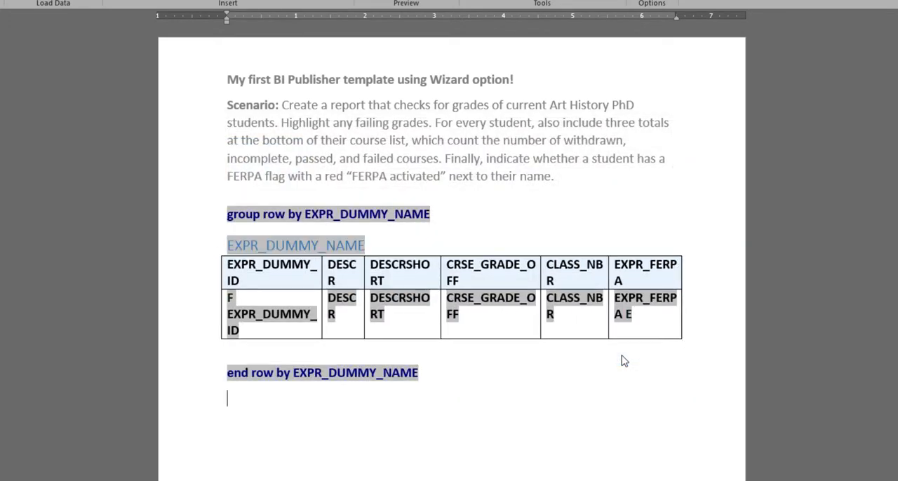
Step: Examine the BI Publisher properties of the opening "group row by EXPR_DUMMY_NAME" tag, including its sorting settings and for-each-group code
{"action": "left_click", "coordinate": [379, 212]}
{"action": "right_click", "coordinate": [379, 212]}
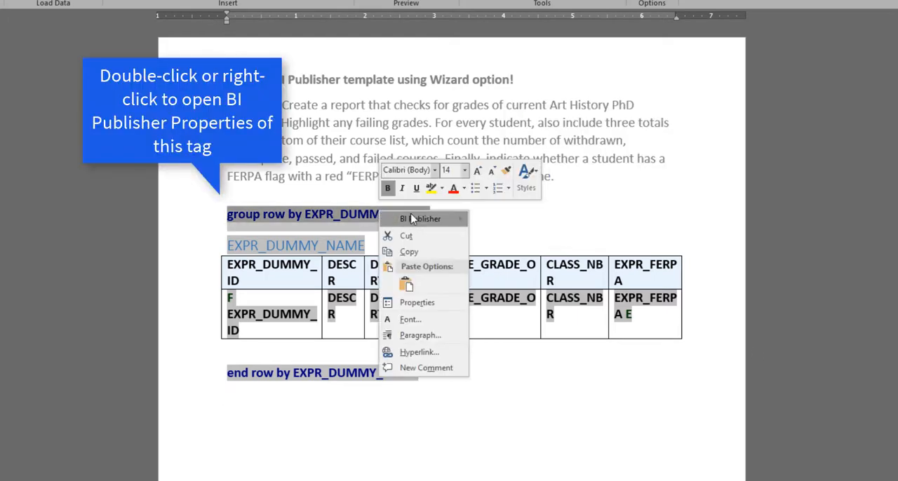
{"action": "mouse_move", "coordinate": [460, 218]}
{"action": "left_click", "coordinate": [503, 223]}
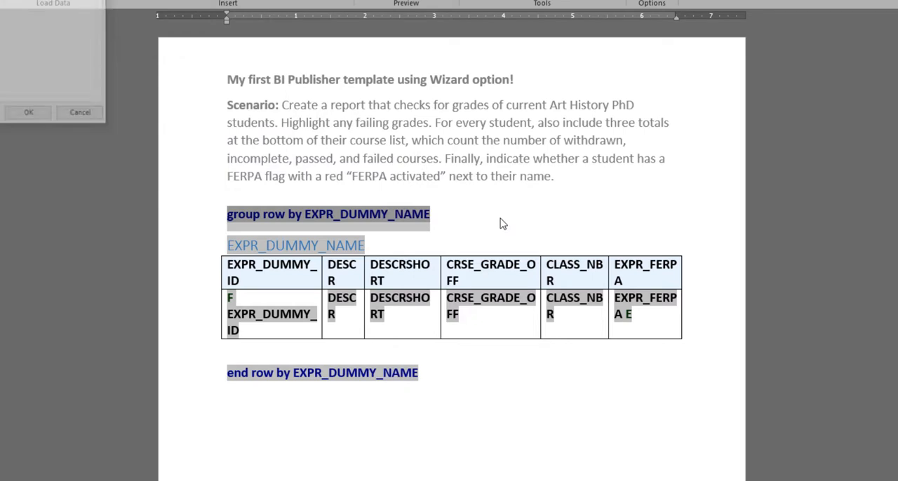
{"action": "left_click_drag", "start_coordinate": [21, 0], "coordinate": [483, 172]}
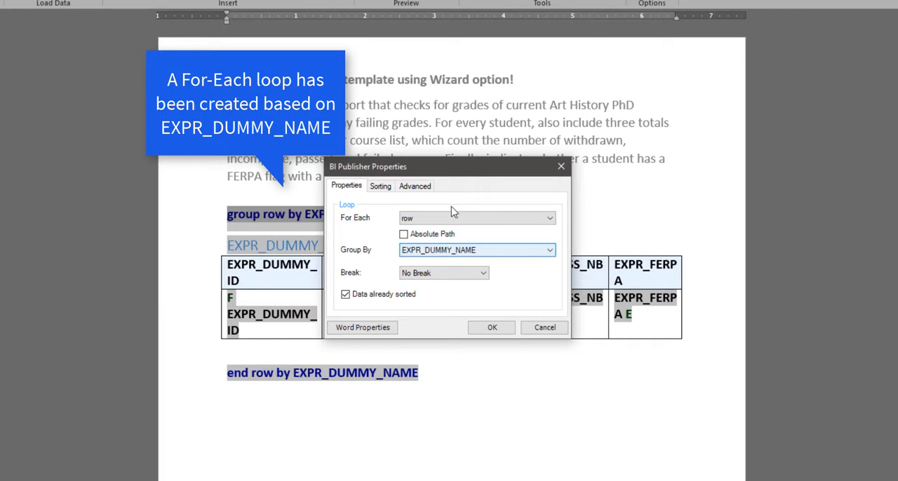
{"action": "left_click", "coordinate": [381, 188]}
{"action": "left_click", "coordinate": [414, 187]}
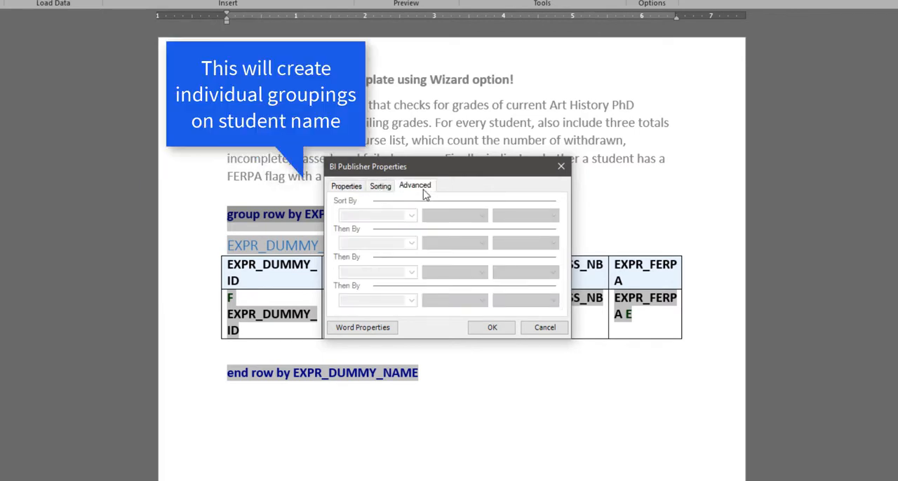
{"action": "left_click_drag", "start_coordinate": [449, 224], "coordinate": [309, 215]}
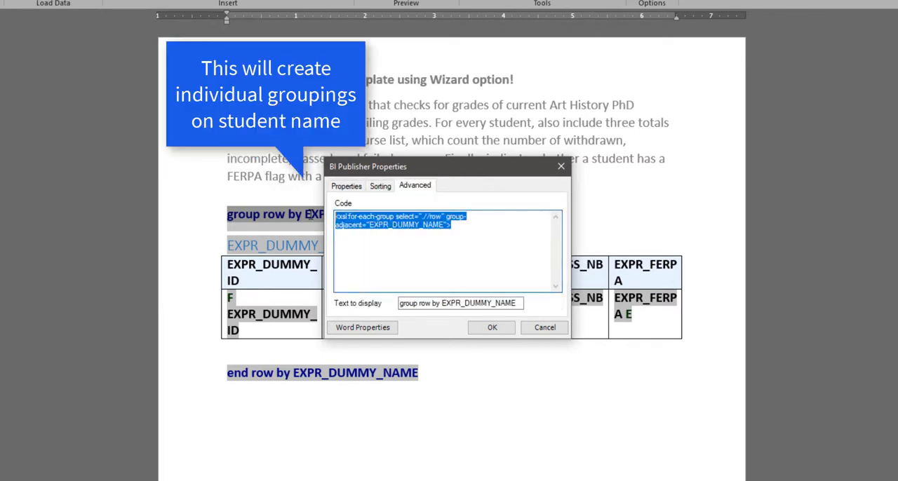
{"action": "left_click", "coordinate": [484, 229]}
{"action": "left_click", "coordinate": [498, 330]}
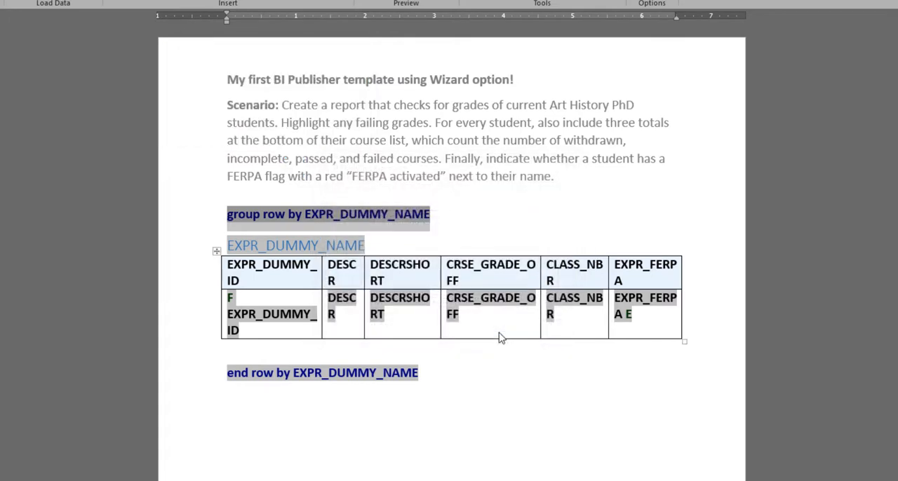
Step: Examine the code of the closing "end row by EXPR_DUMMY_NAME" tag in its BI Publisher properties
{"action": "left_click", "coordinate": [366, 372]}
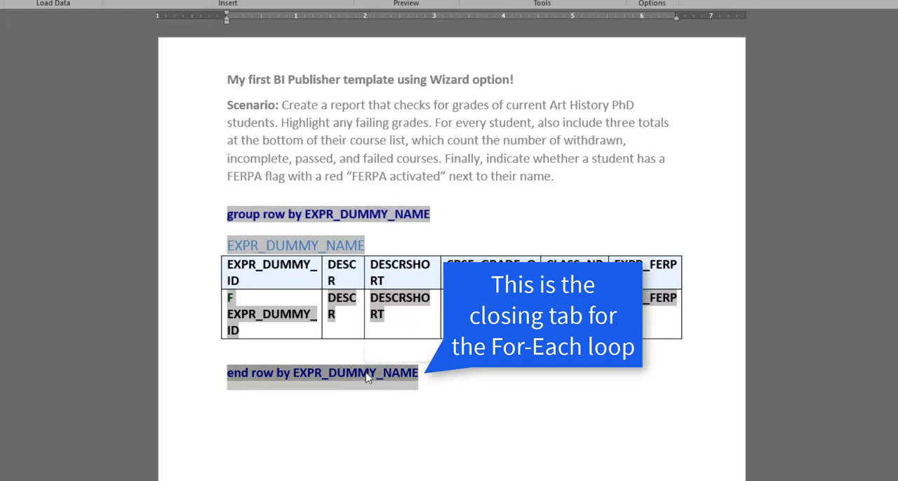
{"action": "right_click", "coordinate": [368, 372]}
{"action": "mouse_move", "coordinate": [401, 379]}
{"action": "left_click", "coordinate": [481, 384]}
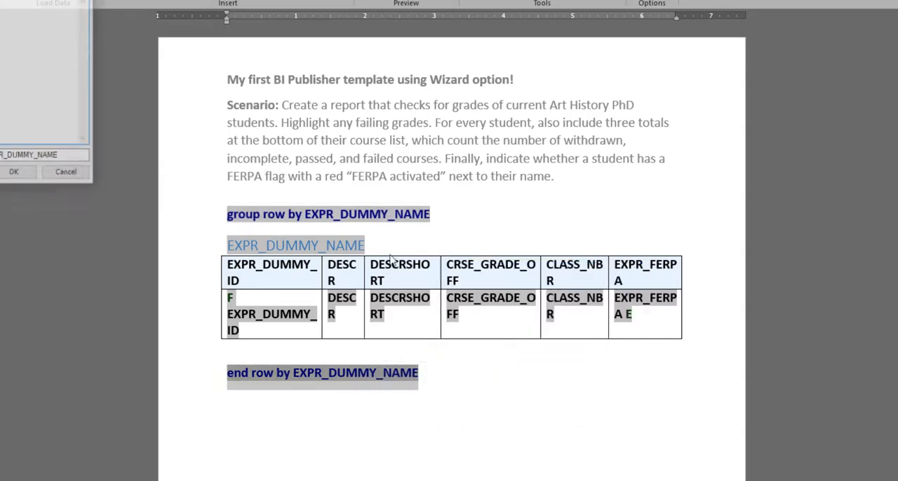
{"action": "left_click_drag", "start_coordinate": [130, 18], "coordinate": [479, 167]}
{"action": "left_click", "coordinate": [432, 202]}
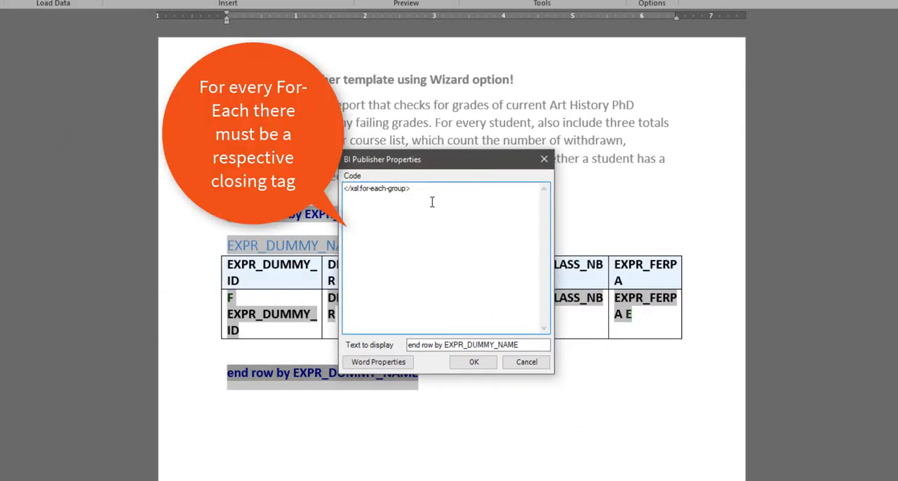
{"action": "key", "text": "ctrl+a"}
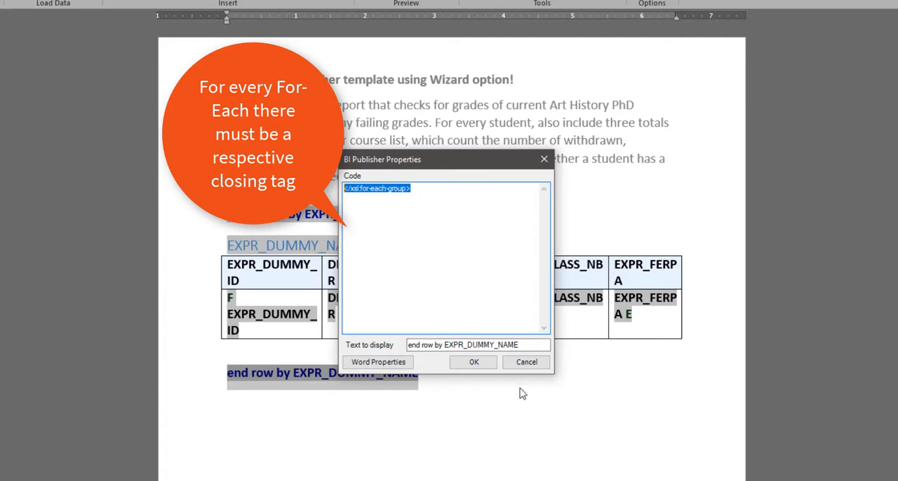
{"action": "left_click", "coordinate": [473, 362]}
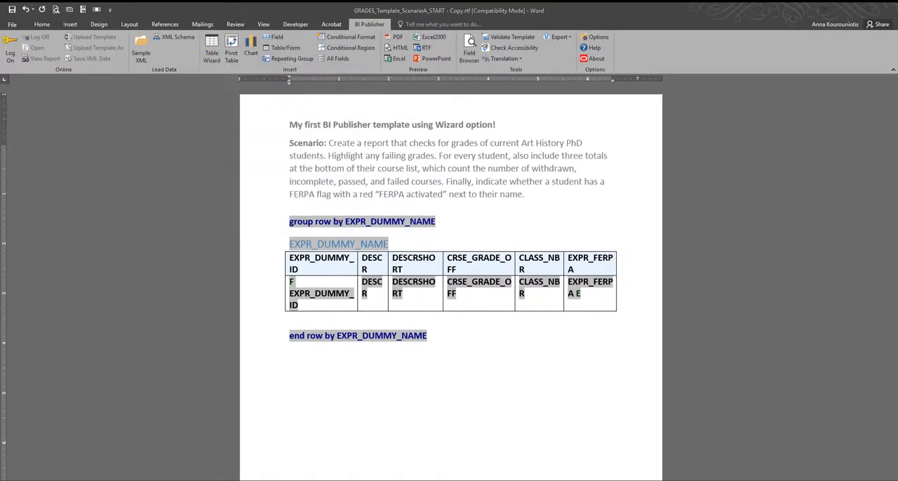
Step: Preview the template as a PDF and look through the grouped student tables
{"action": "left_click", "coordinate": [397, 37]}
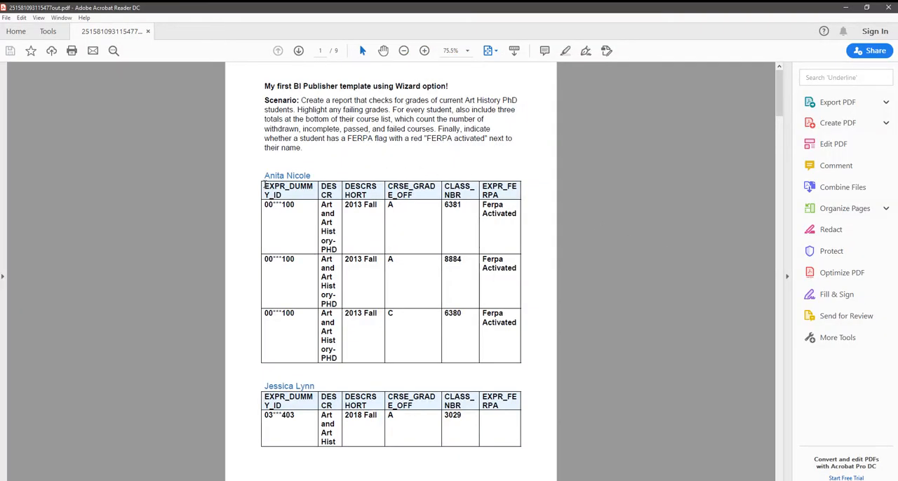
{"action": "scroll", "coordinate": [388, 361], "scroll_direction": "down", "scroll_amount": 20}
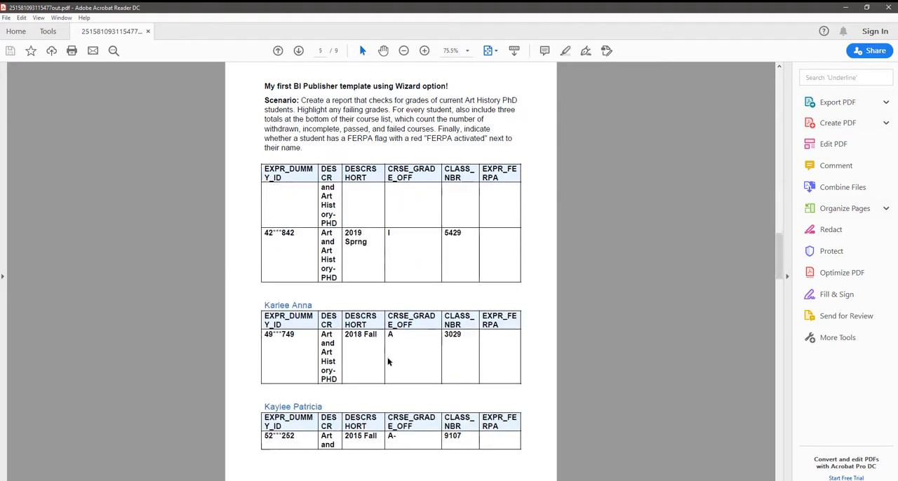
{"action": "scroll", "coordinate": [388, 359], "scroll_direction": "up", "scroll_amount": 5}
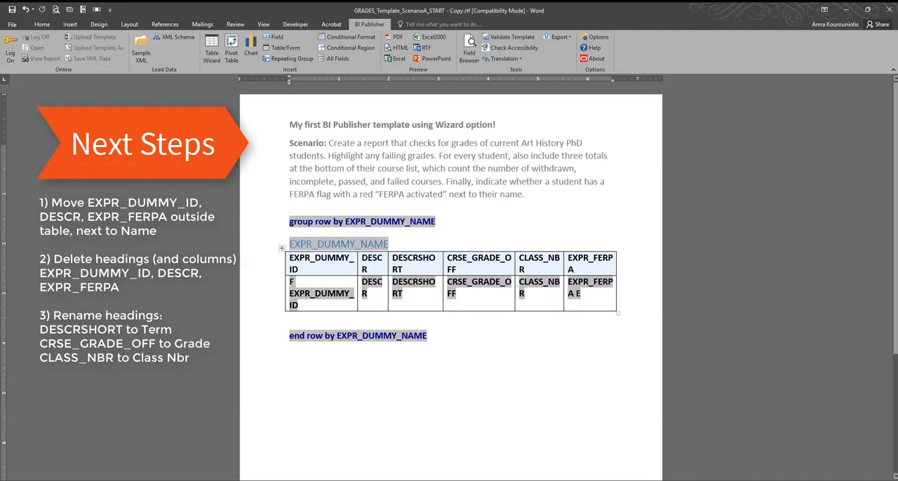
Step: Move the EXPR_DUMMY_ID field out of the table to follow the EXPR_DUMMY_NAME heading, and enclose it in parentheses
{"action": "double_click", "coordinate": [314, 294]}
{"action": "left_click_drag", "start_coordinate": [309, 298], "coordinate": [397, 247]}
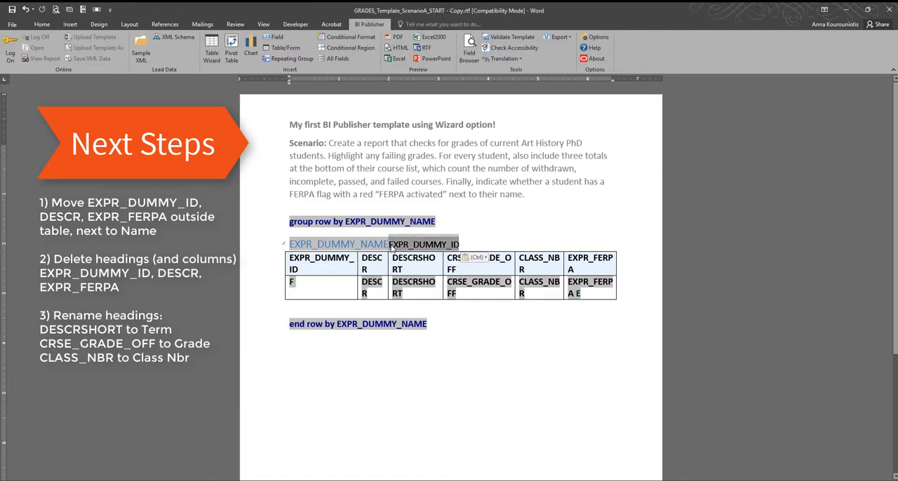
{"action": "left_click", "coordinate": [389, 244]}
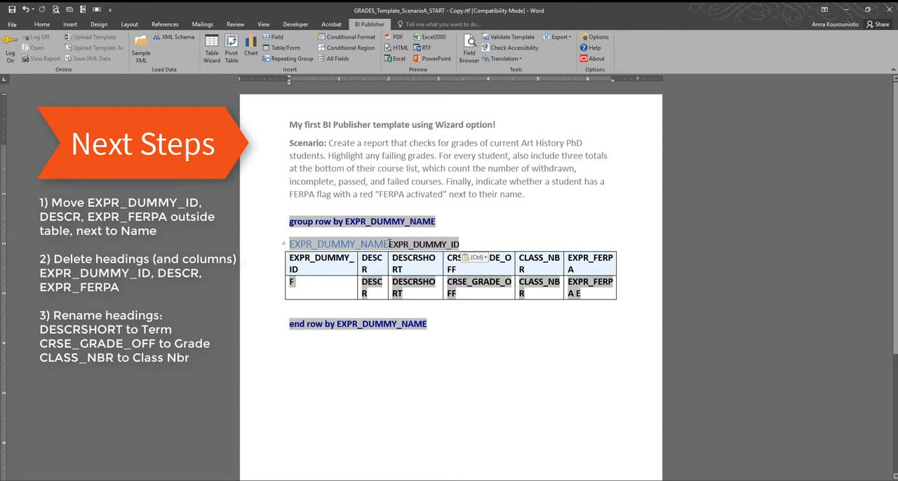
{"action": "type", "text": "("}
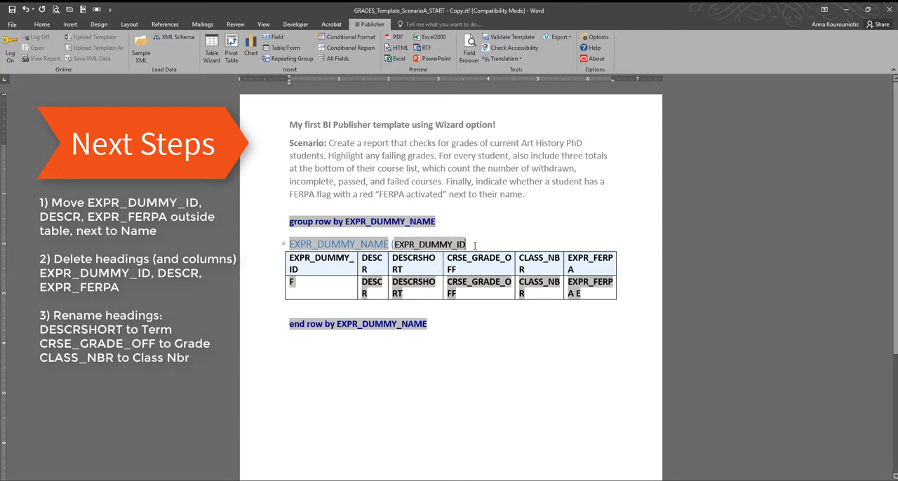
{"action": "type", "text": ")"}
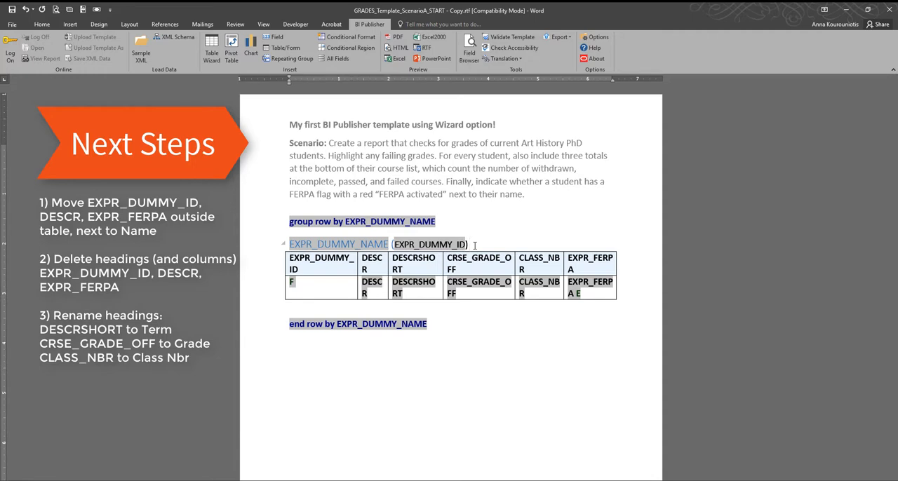
Step: Move the EXPR_FERPA field out of the table to follow the parenthesised EXPR_DUMMY_ID, and colour it red
{"action": "left_click", "coordinate": [580, 284]}
{"action": "left_click_drag", "start_coordinate": [579, 284], "coordinate": [507, 247]}
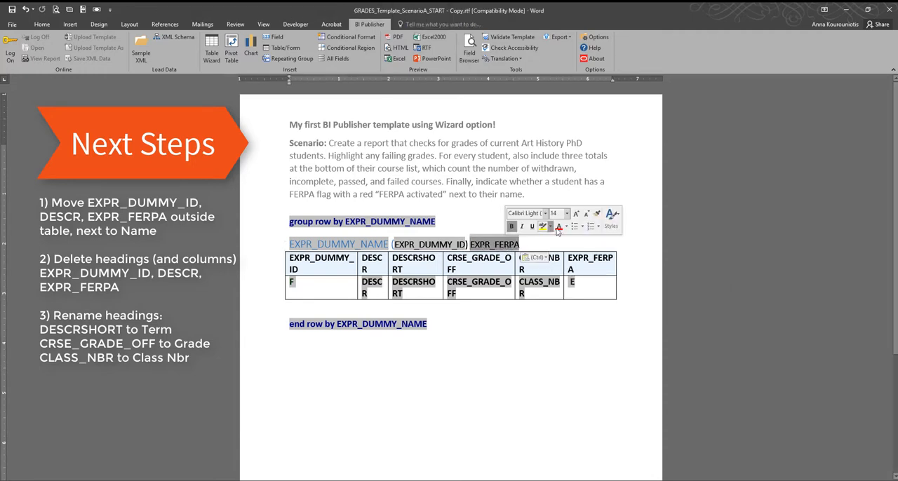
{"action": "left_click", "coordinate": [559, 226]}
{"action": "left_click", "coordinate": [543, 244]}
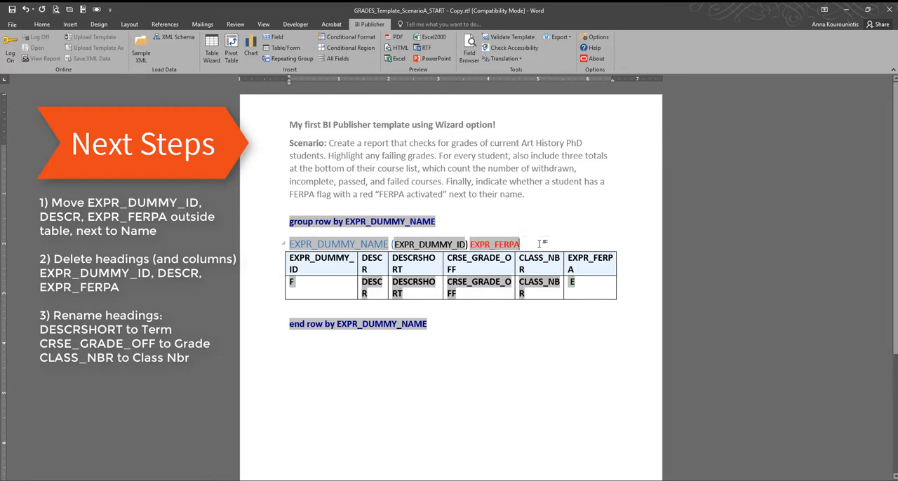
Step: Clear the EXPR_DUMMY_ID and EXPR_FERPA headings from the table's header row
{"action": "left_click_drag", "start_coordinate": [323, 270], "coordinate": [290, 260]}
{"action": "key", "text": "Delete"}
{"action": "triple_click", "coordinate": [588, 258]}
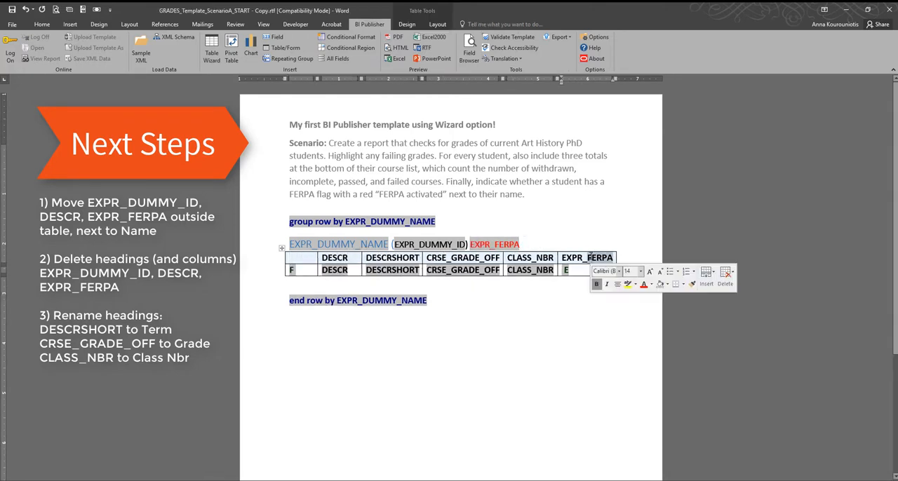
{"action": "key", "text": "Delete"}
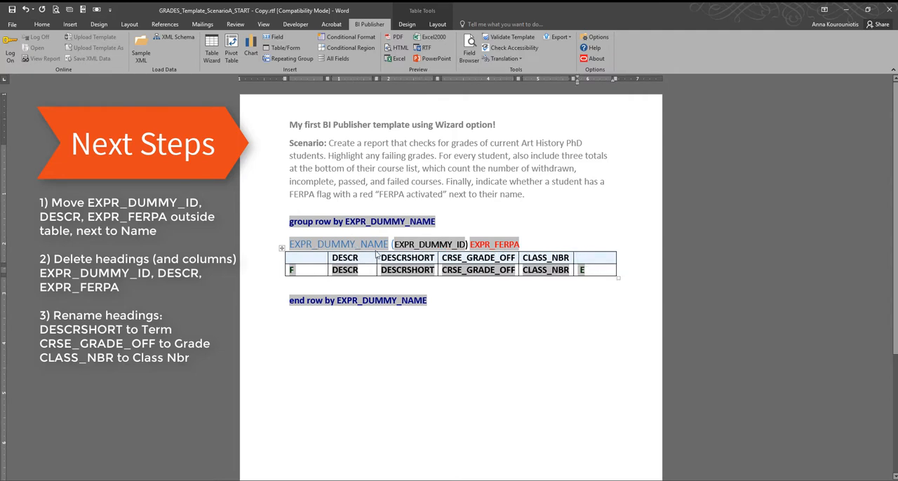
Step: Move the DESCR field out of the table onto a new line below the EXPR_DUMMY_NAME heading
{"action": "left_click_drag", "start_coordinate": [360, 258], "coordinate": [333, 258]}
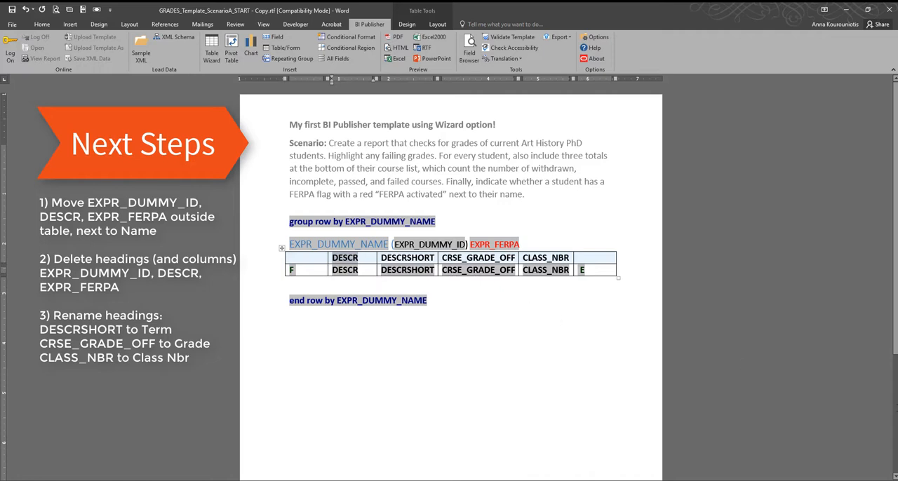
{"action": "left_click", "coordinate": [336, 270]}
{"action": "left_click", "coordinate": [339, 270]}
{"action": "key", "text": "ctrl+c"}
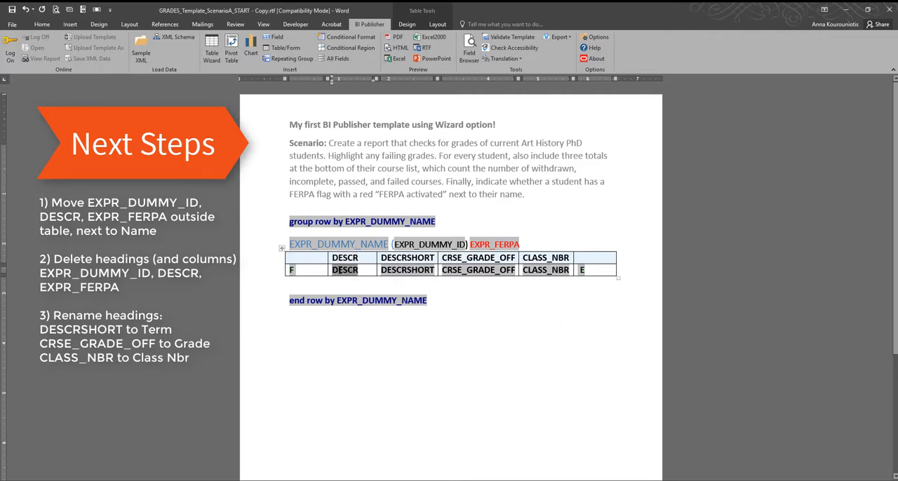
{"action": "key", "text": "Delete"}
{"action": "left_click", "coordinate": [524, 243]}
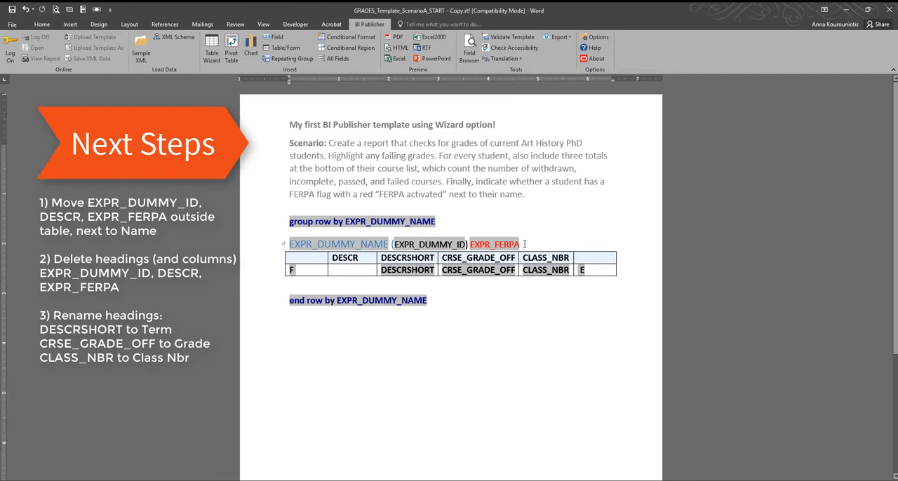
{"action": "key", "text": "Return"}
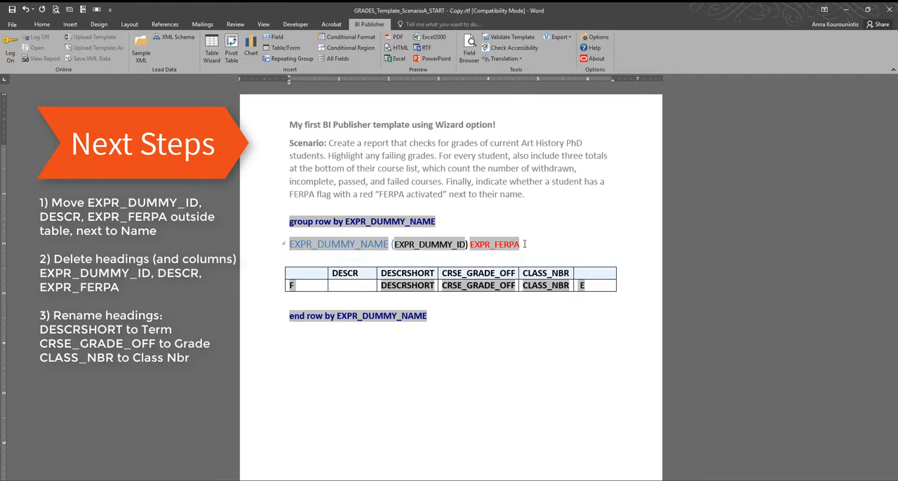
{"action": "key", "text": "ctrl+v"}
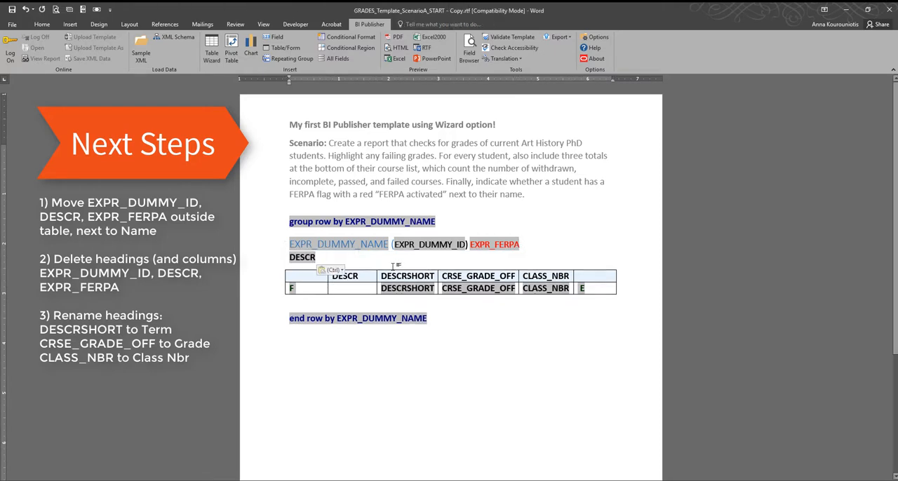
Step: Delete the DESCR column from the table
{"action": "left_click_drag", "start_coordinate": [359, 280], "coordinate": [354, 289]}
{"action": "right_click", "coordinate": [353, 275]}
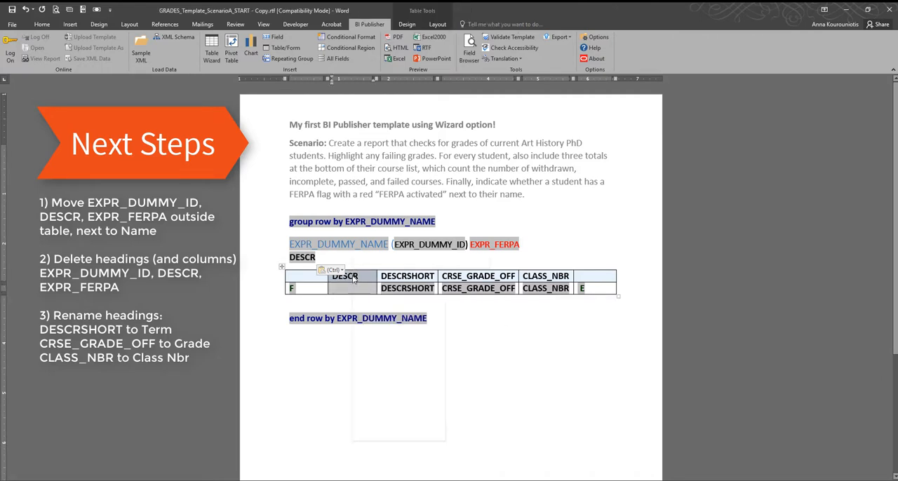
{"action": "left_click", "coordinate": [387, 353]}
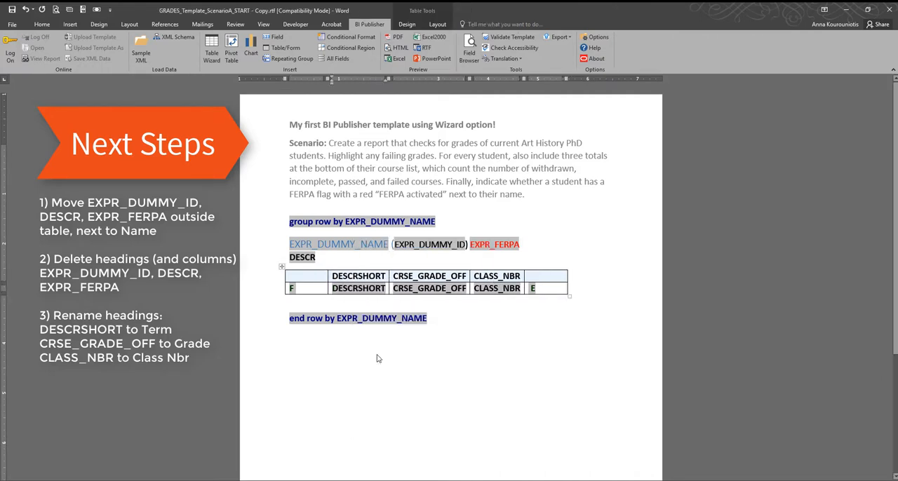
Step: Rename the remaining table headings to Term, Grade and Class Nbr, and preview the template as a PDF
{"action": "double_click", "coordinate": [359, 277]}
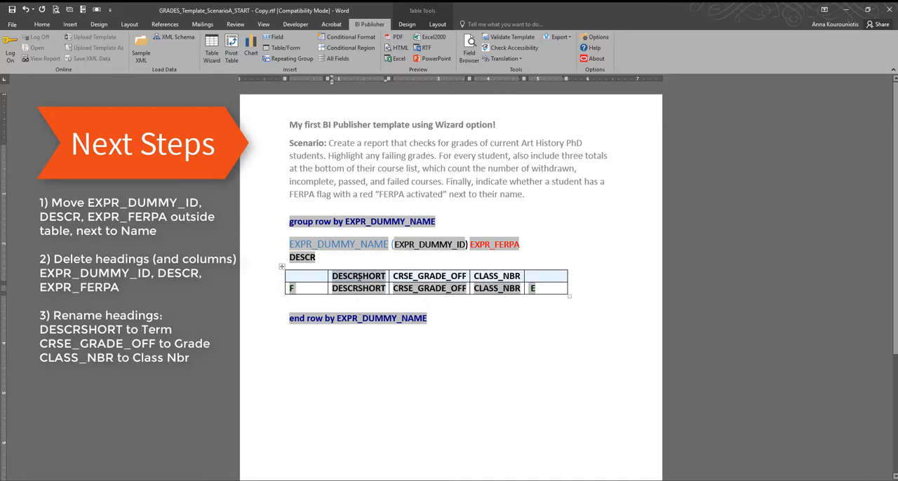
{"action": "type", "text": "Term"}
{"action": "key", "text": "Tab"}
{"action": "type", "text": "G"}
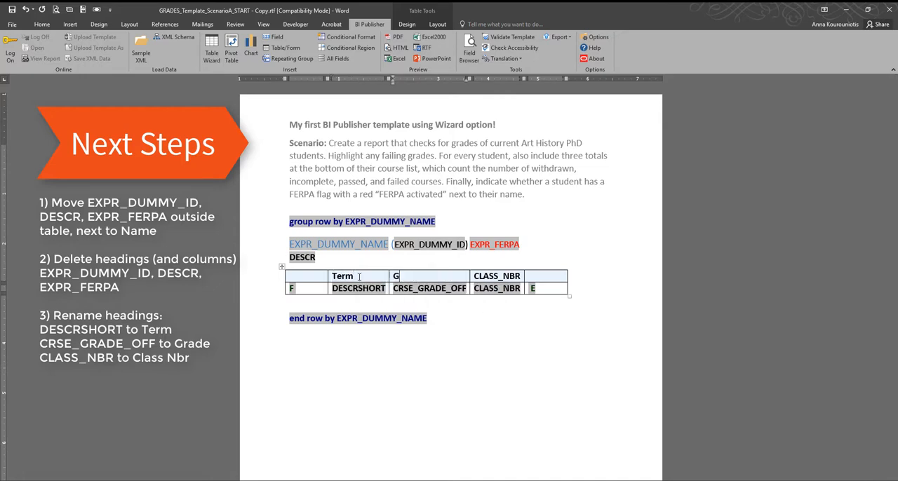
{"action": "type", "text": "rade"}
{"action": "key", "text": "Tab"}
{"action": "type", "text": "Cl"}
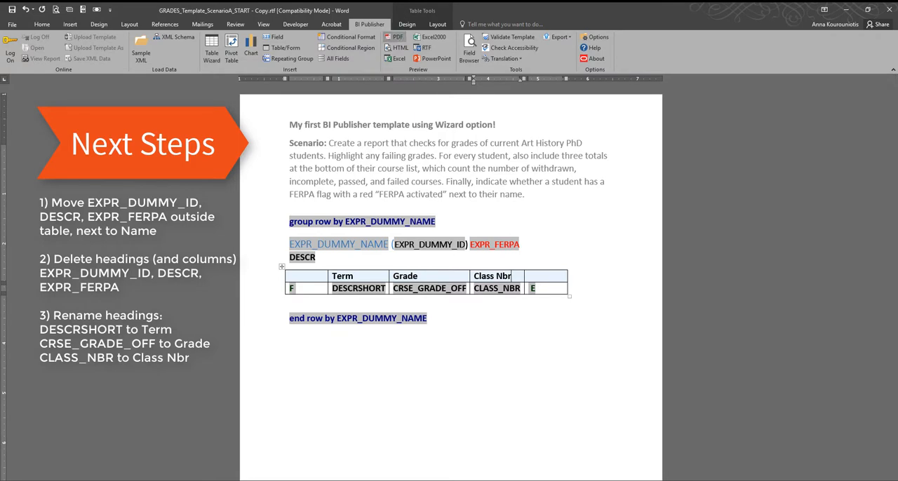
{"action": "left_click", "coordinate": [395, 36]}
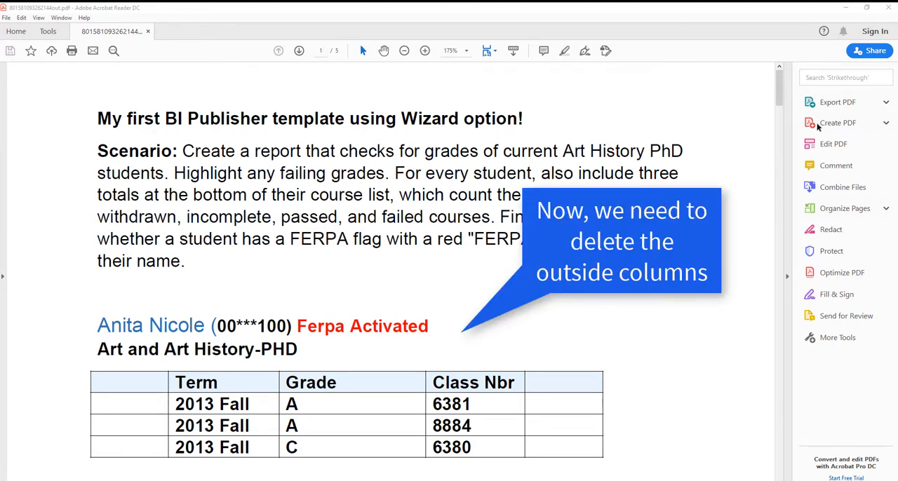
{"action": "left_click", "coordinate": [846, 7]}
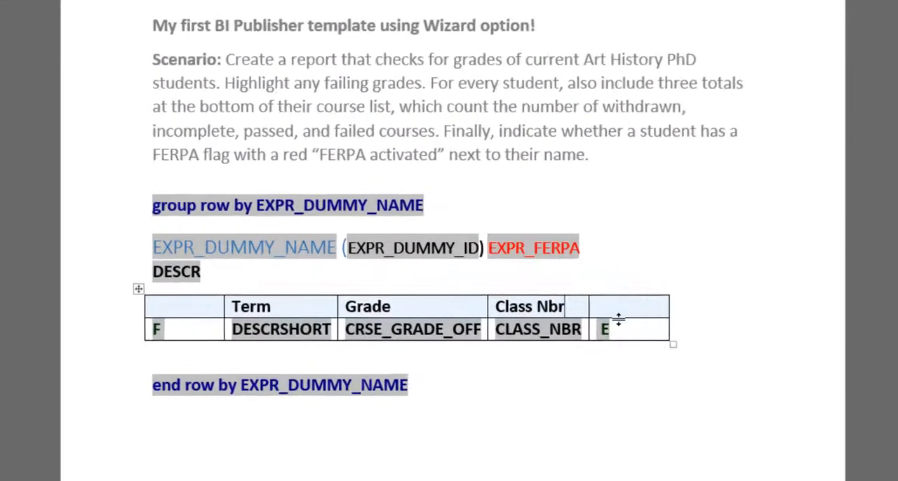
Step: Colour the E and F tags red, moving E after the CLASS_NBR field and F before the DESCRSHORT field
{"action": "left_click", "coordinate": [604, 329]}
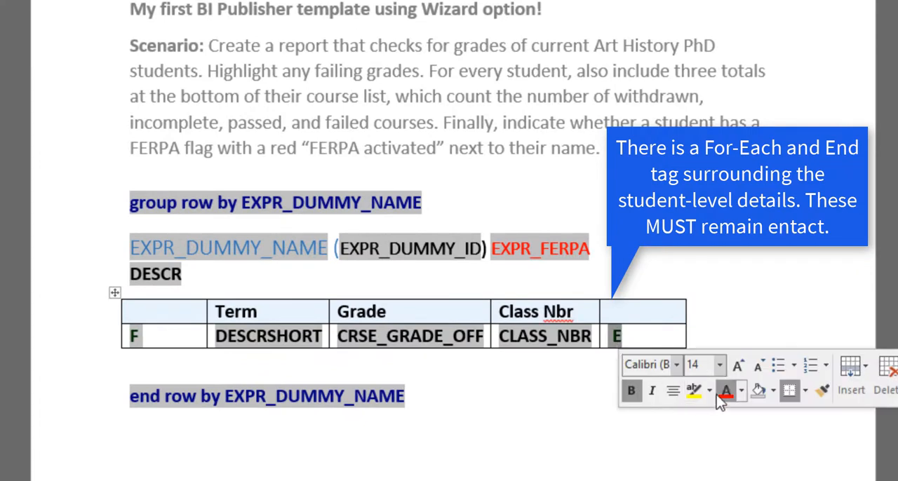
{"action": "left_click_drag", "start_coordinate": [616, 336], "coordinate": [597, 337]}
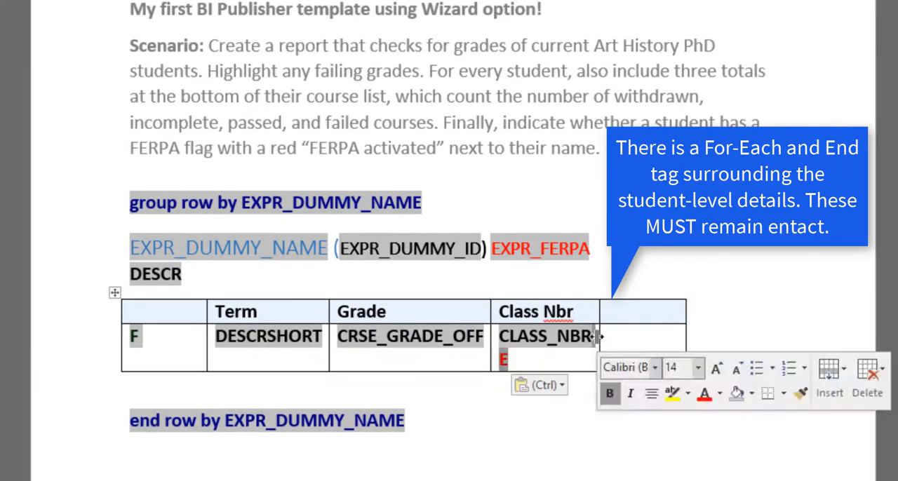
{"action": "left_click", "coordinate": [134, 337]}
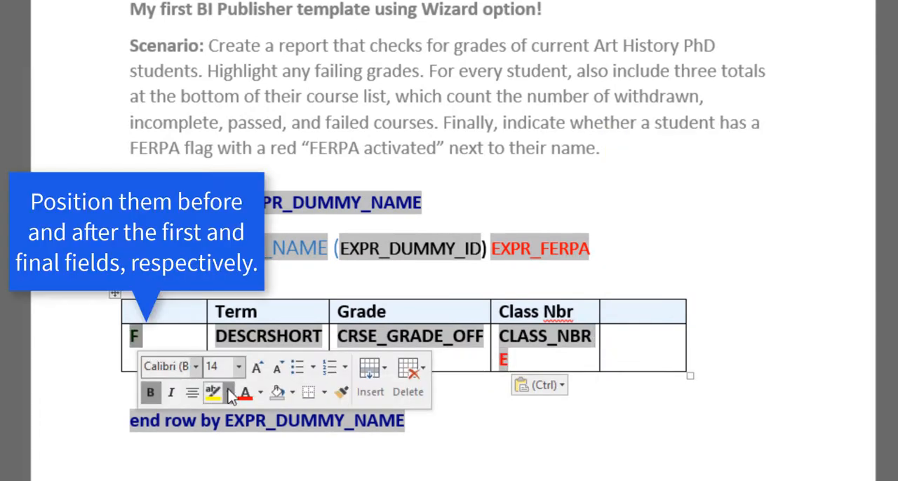
{"action": "left_click_drag", "start_coordinate": [143, 344], "coordinate": [218, 344]}
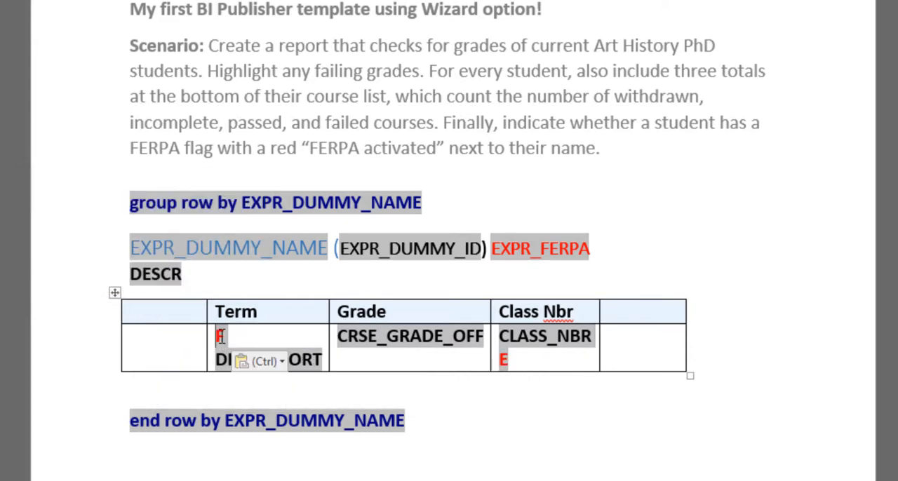
Step: Examine the code of the F tag in its BI Publisher properties
{"action": "right_click", "coordinate": [223, 341]}
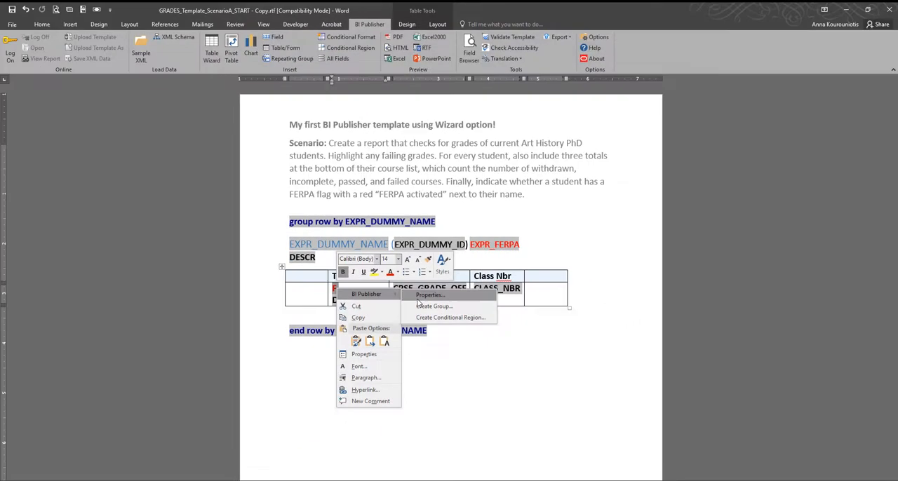
{"action": "left_click", "coordinate": [386, 367]}
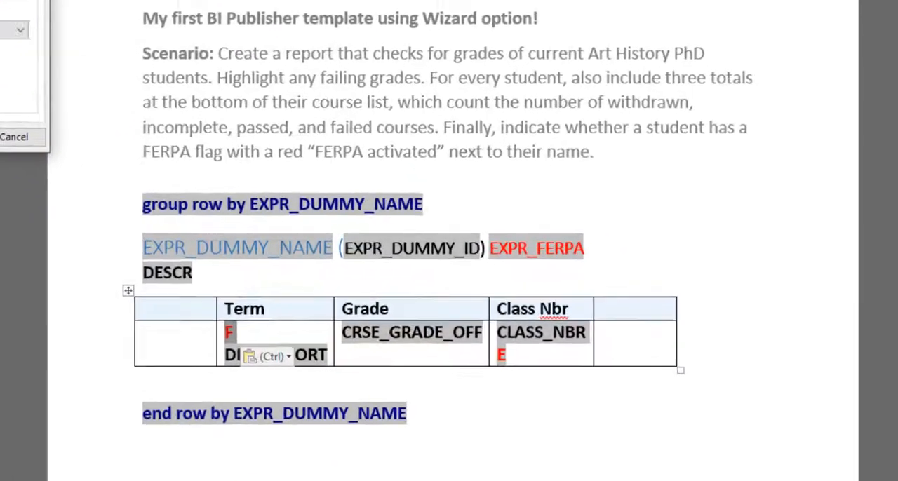
{"action": "left_click_drag", "start_coordinate": [156, 73], "coordinate": [238, 181]}
{"action": "left_click", "coordinate": [415, 146]}
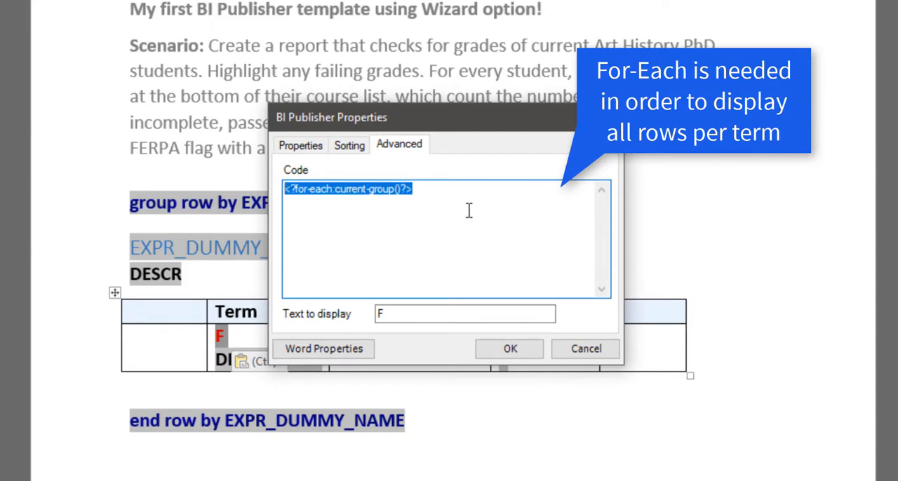
{"action": "left_click", "coordinate": [447, 195]}
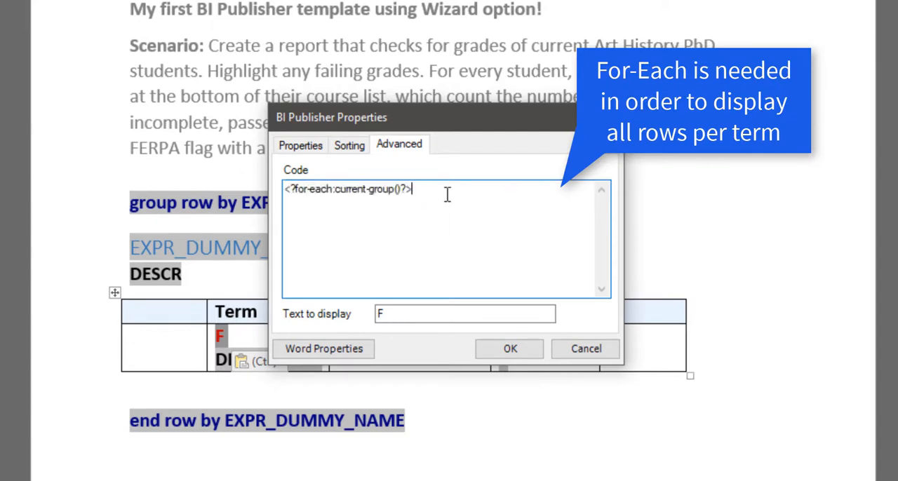
{"action": "left_click", "coordinate": [510, 350]}
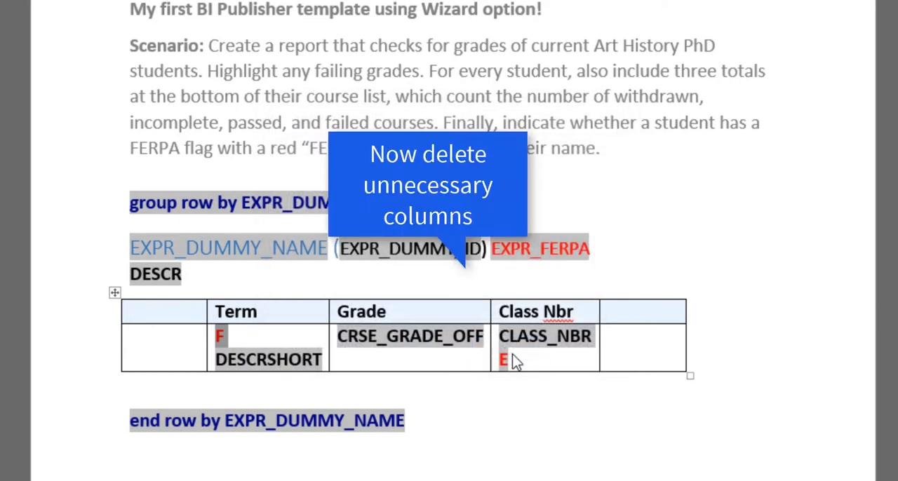
Step: Delete the empty first and last columns of the grades table
{"action": "left_click", "coordinate": [636, 316]}
{"action": "right_click", "coordinate": [637, 315]}
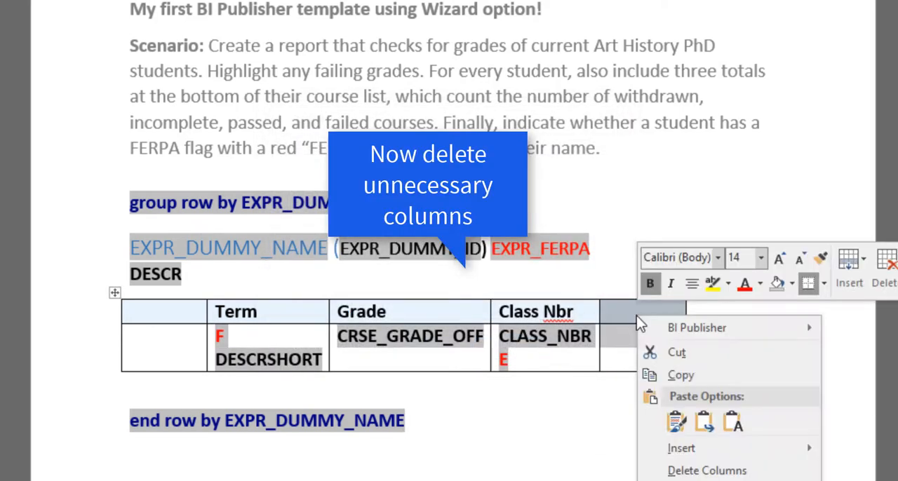
{"action": "left_click", "coordinate": [711, 470]}
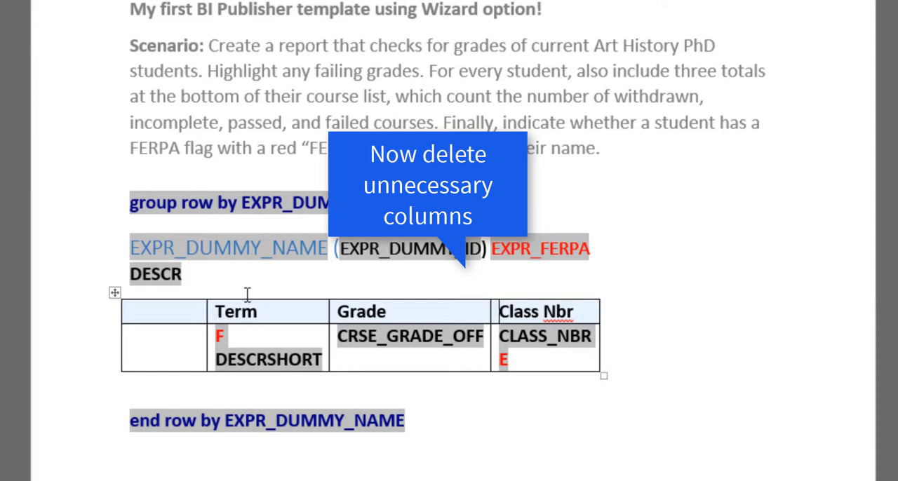
{"action": "left_click_drag", "start_coordinate": [176, 306], "coordinate": [190, 342]}
{"action": "right_click", "coordinate": [169, 313]}
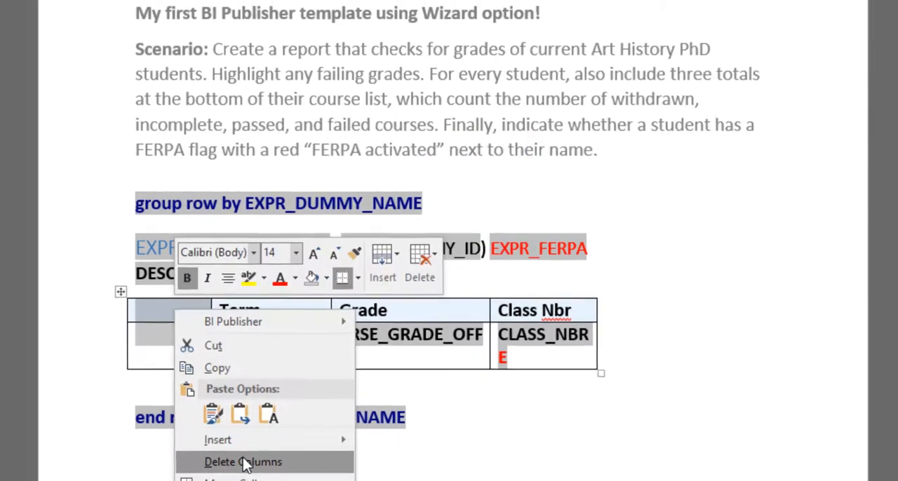
{"action": "left_click", "coordinate": [242, 462]}
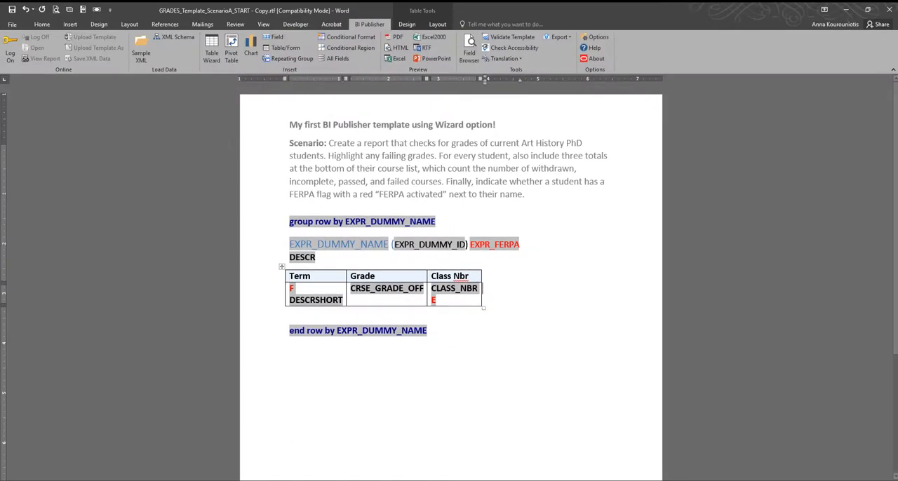
Step: Open the page header for editing and delete its existing title and scenario text
{"action": "double_click", "coordinate": [454, 146]}
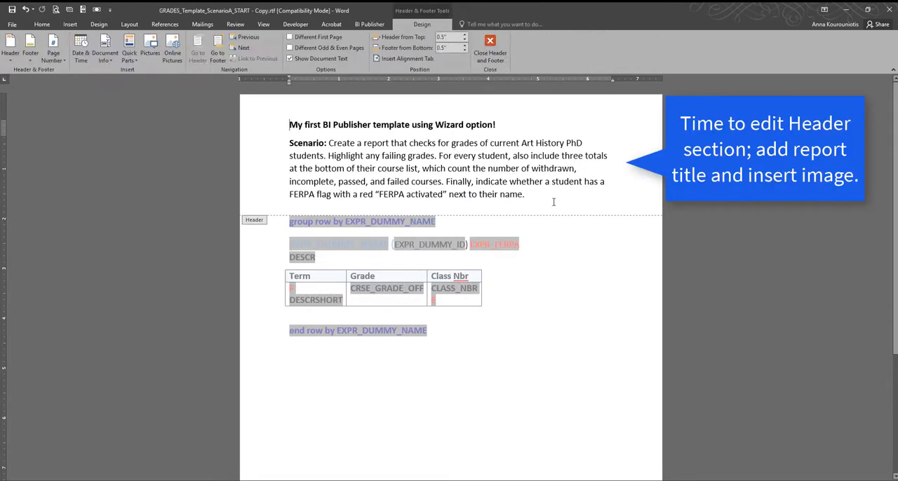
{"action": "triple_click", "coordinate": [246, 112]}
{"action": "key", "text": "Delete"}
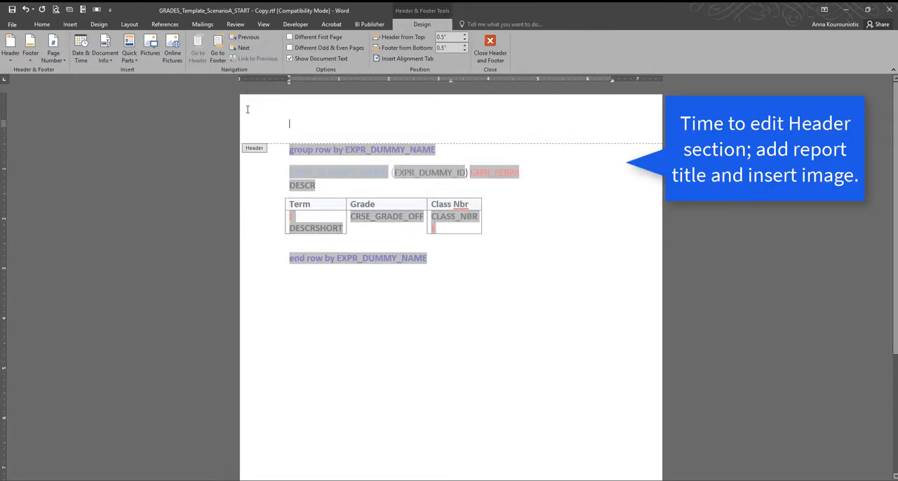
Step: Insert a table with two columns and one row into the page header
{"action": "left_click", "coordinate": [69, 26]}
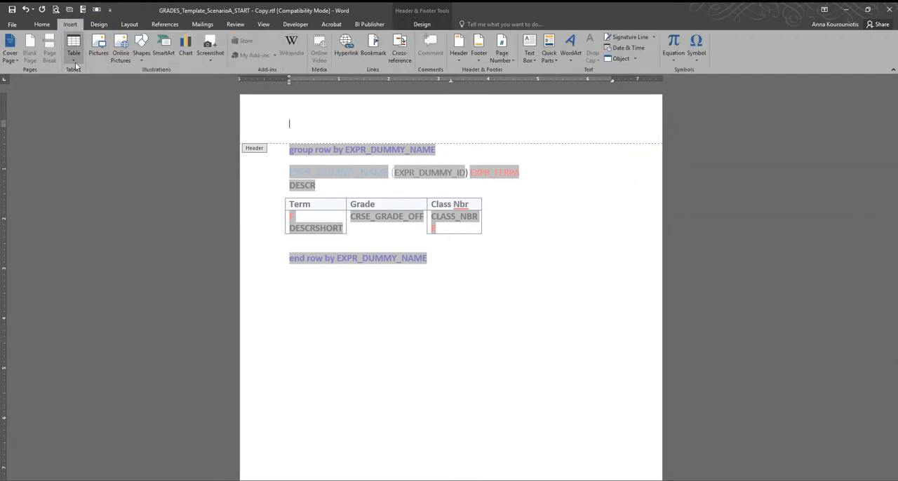
{"action": "left_click", "coordinate": [73, 57]}
{"action": "left_click", "coordinate": [78, 81]}
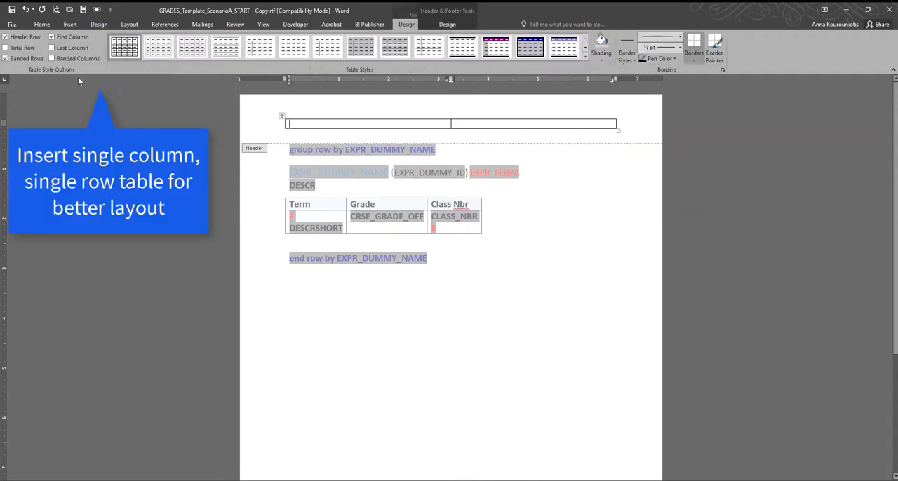
Step: Insert the picture Duke Logo.png into the first cell of the header table and scale it down to about 1.09" square
{"action": "left_click", "coordinate": [70, 24]}
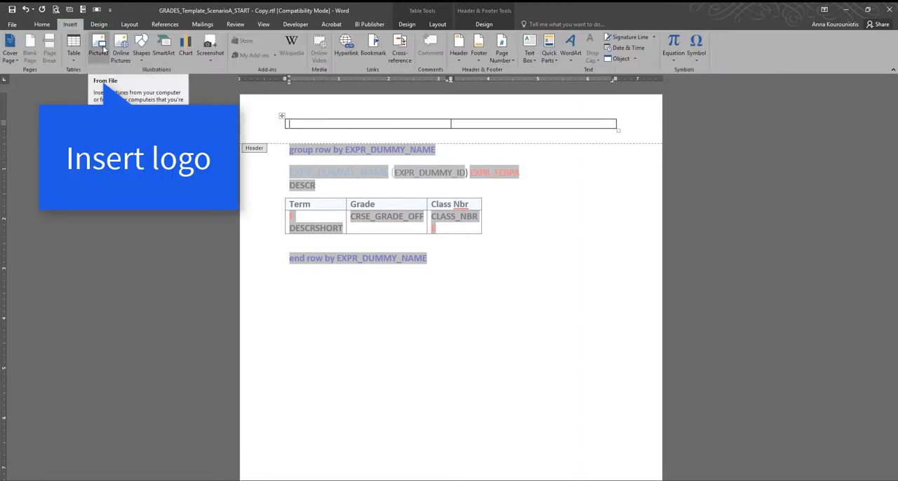
{"action": "left_click", "coordinate": [102, 50]}
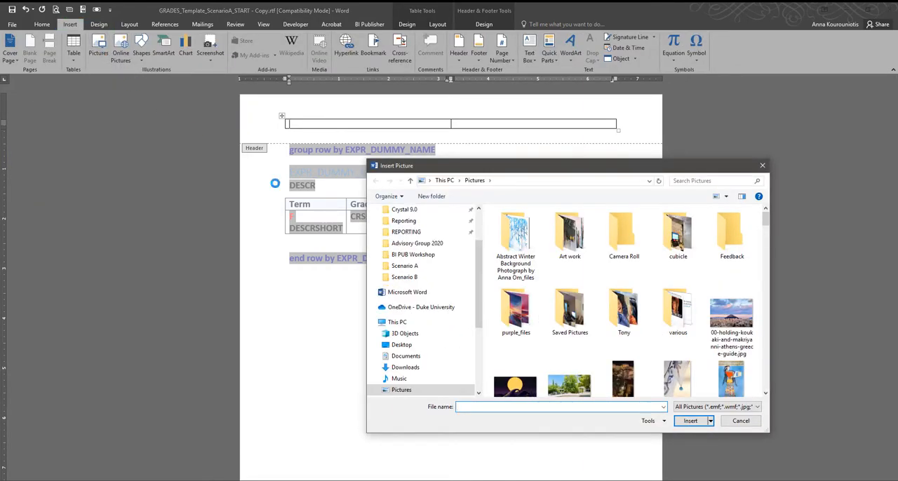
{"action": "scroll", "coordinate": [625, 298], "scroll_direction": "down", "scroll_amount": 5}
{"action": "scroll", "coordinate": [630, 298], "scroll_direction": "down", "scroll_amount": 10}
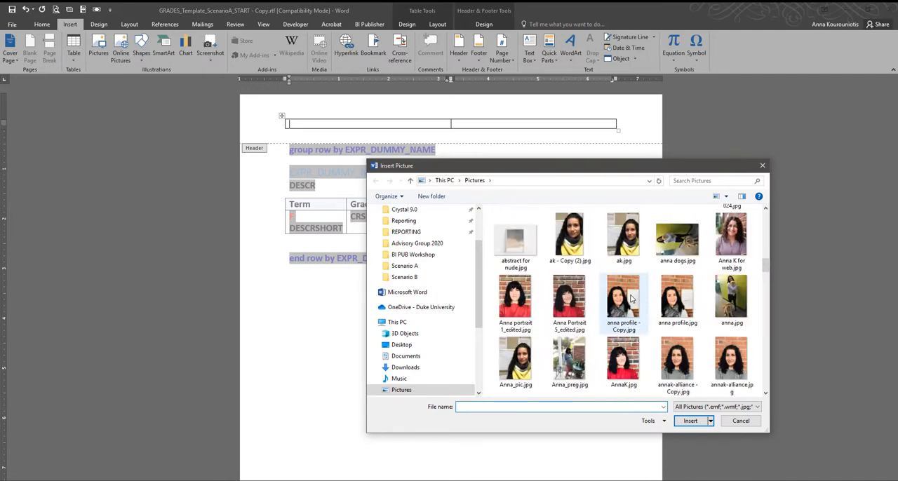
{"action": "scroll", "coordinate": [631, 298], "scroll_direction": "down", "scroll_amount": 2}
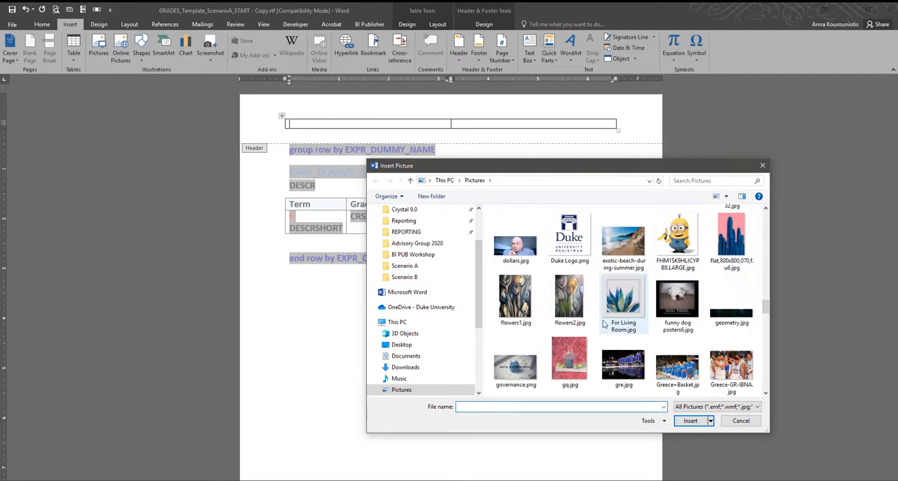
{"action": "left_click", "coordinate": [568, 239]}
{"action": "left_click", "coordinate": [690, 421]}
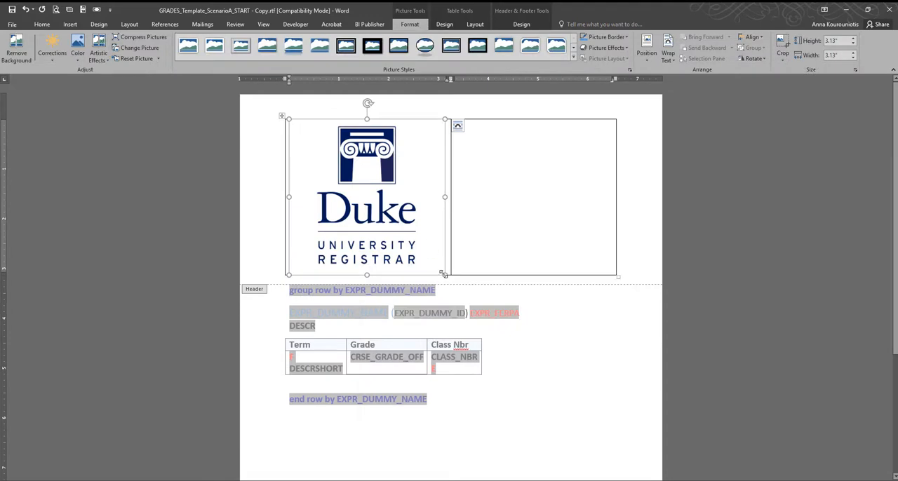
{"action": "left_click_drag", "start_coordinate": [443, 274], "coordinate": [343, 172]}
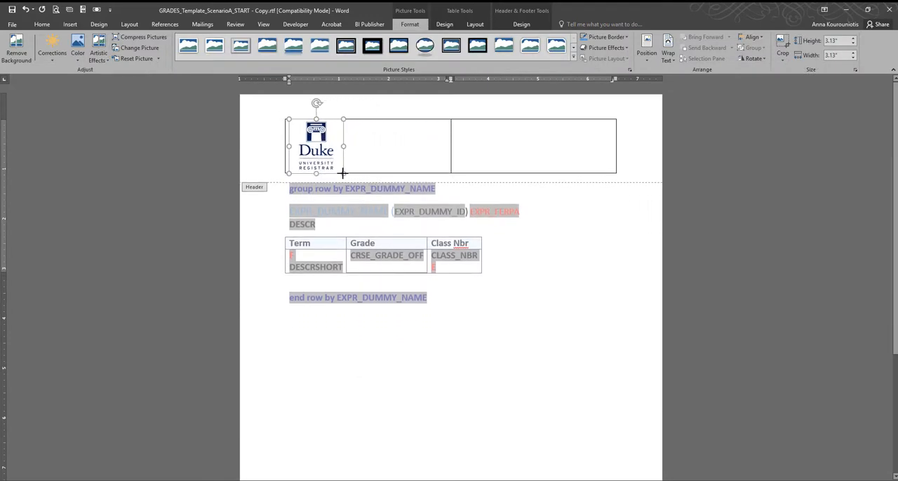
Step: Enter the title "Grade Report for <?DESCR?> Students" in the second cell of the header table
{"action": "left_click", "coordinate": [481, 136]}
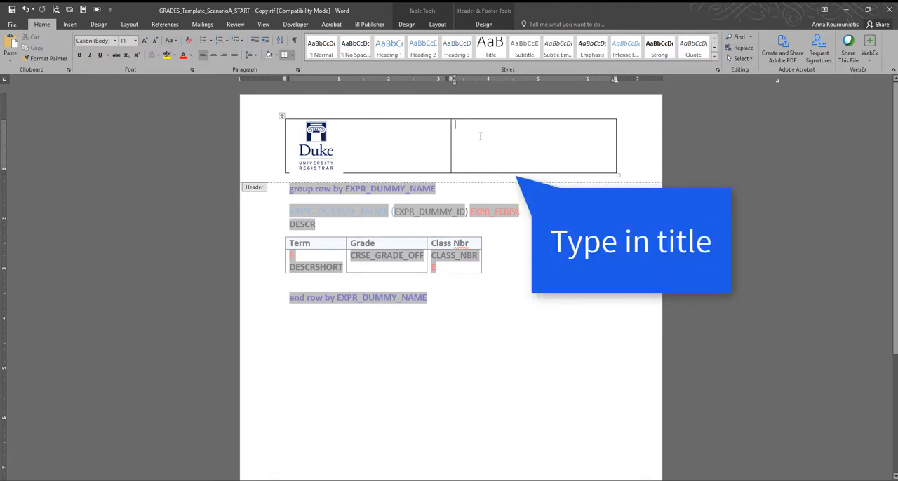
{"action": "type", "text": "Grade Report for"}
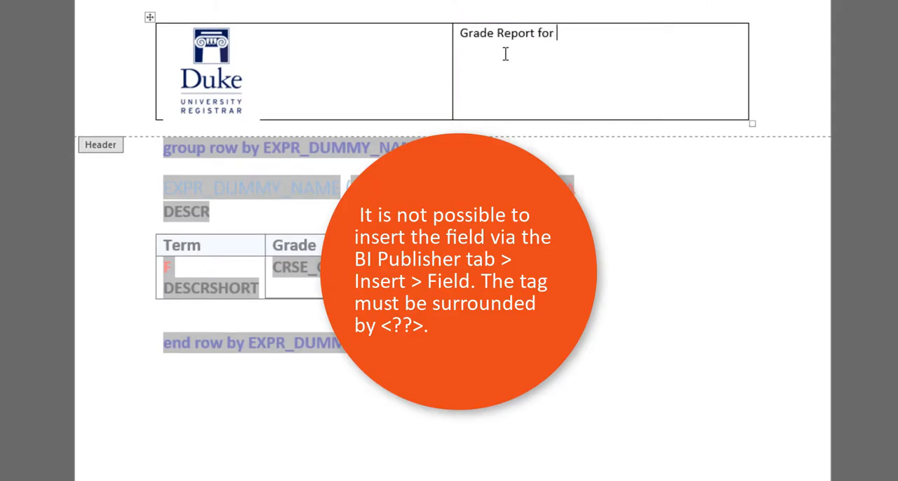
{"action": "type", "text": " <?DESCR"}
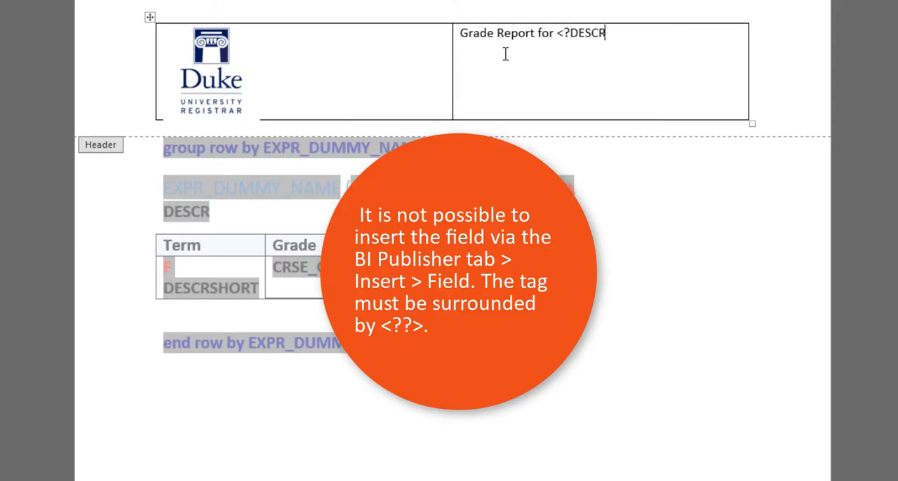
{"action": "type", "text": "?> Students"}
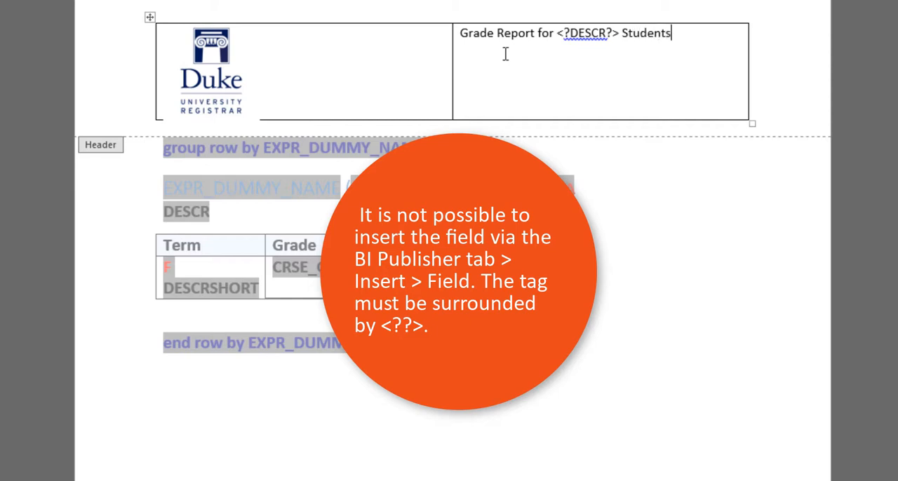
Step: Make the title text in the header table bold and enlarge its font by several size increments
{"action": "left_click_drag", "start_coordinate": [706, 44], "coordinate": [454, 44]}
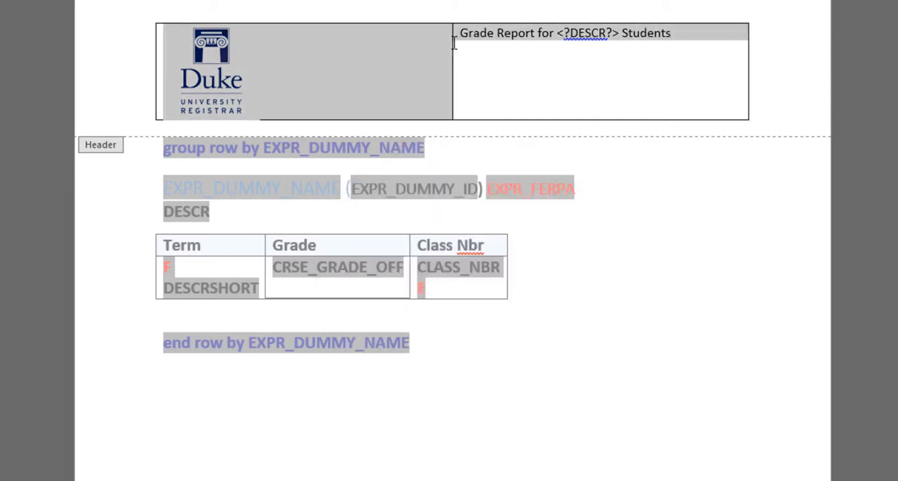
{"action": "key", "text": "ctrl+b"}
{"action": "left_click", "coordinate": [582, 47]}
{"action": "left_click_drag", "start_coordinate": [684, 36], "coordinate": [475, 32]}
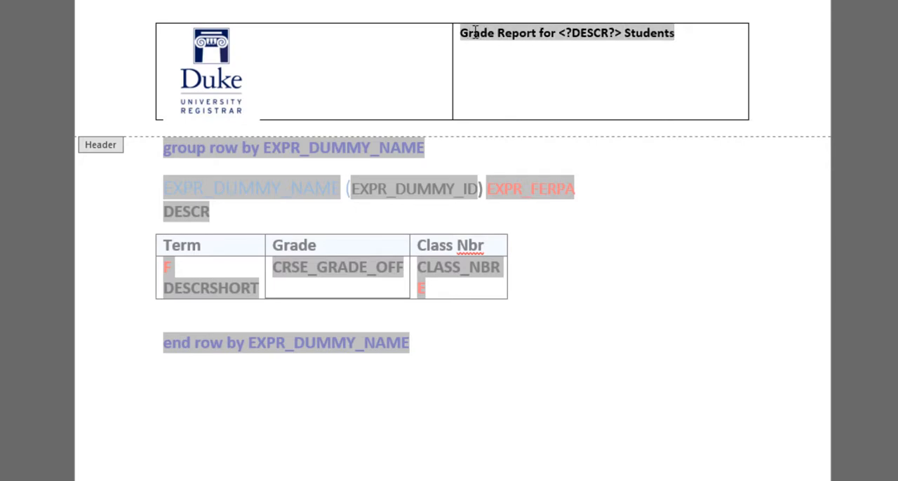
{"action": "left_click", "coordinate": [573, 61]}
{"action": "left_click", "coordinate": [573, 62]}
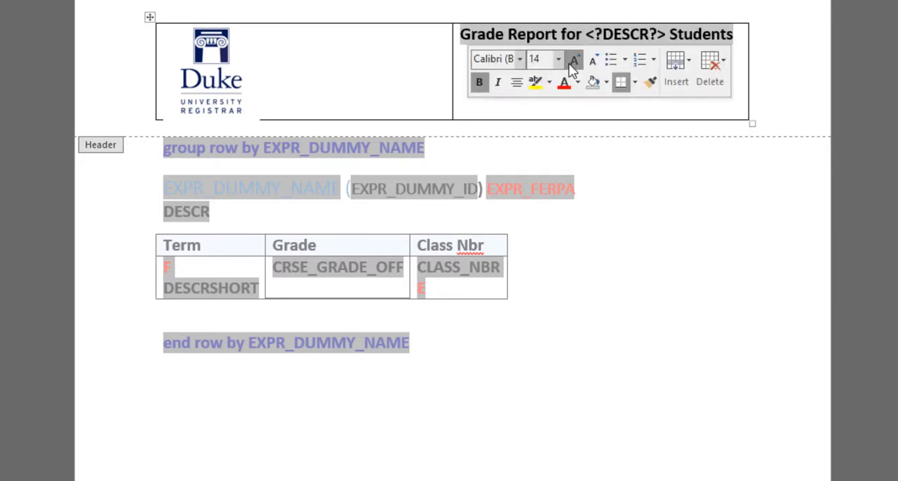
{"action": "left_click", "coordinate": [573, 62]}
{"action": "left_click", "coordinate": [573, 62]}
{"action": "left_click", "coordinate": [441, 49]}
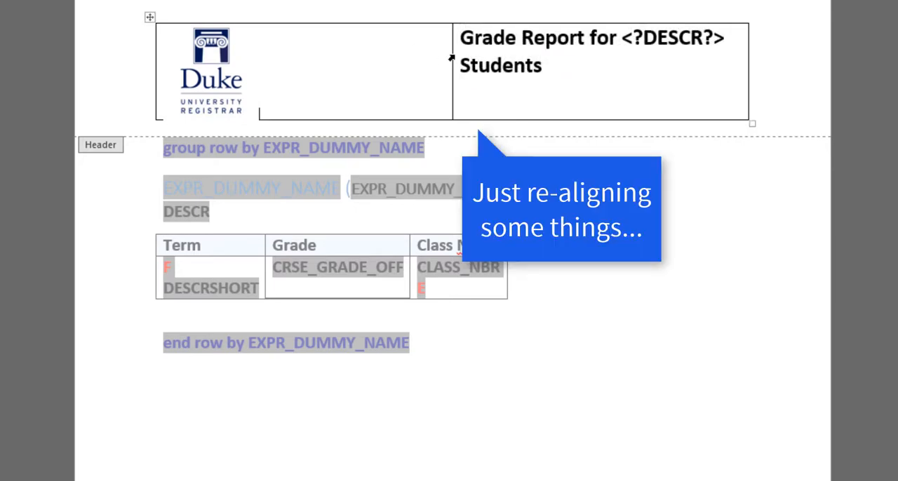
Step: Narrow the header table's logo column so the title fits on one line, remove all the table's borders, and leave the header
{"action": "left_click_drag", "start_coordinate": [451, 54], "coordinate": [297, 50]}
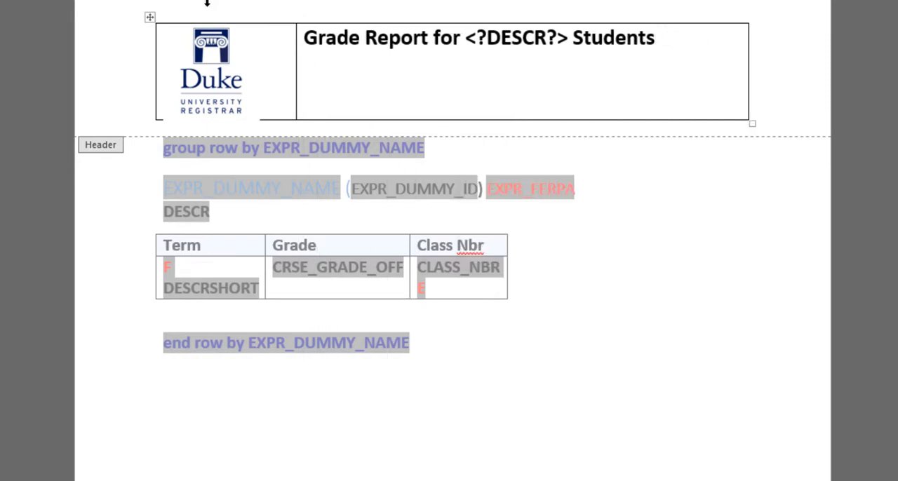
{"action": "left_click", "coordinate": [149, 17]}
{"action": "left_click", "coordinate": [165, 1]}
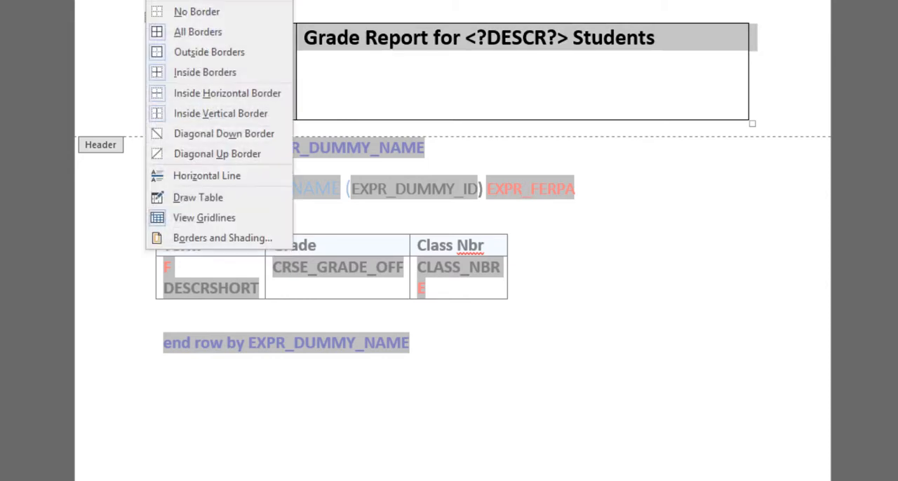
{"action": "left_click", "coordinate": [214, 16]}
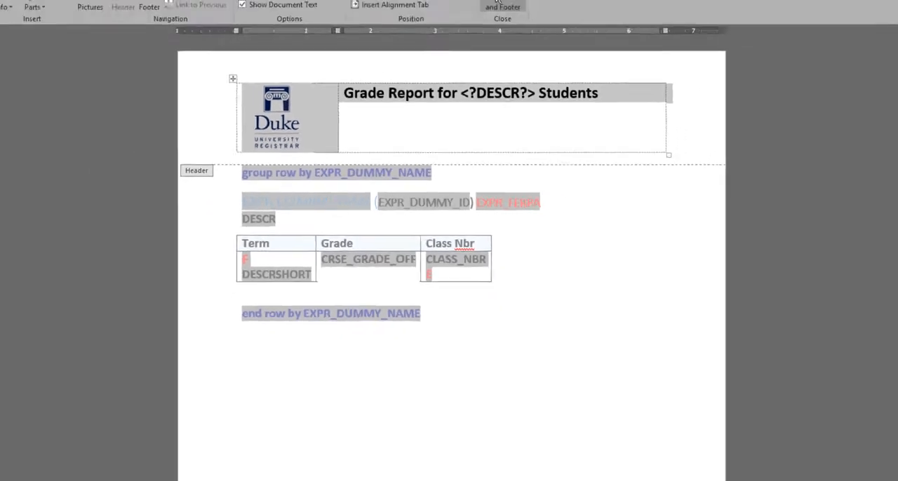
{"action": "left_click", "coordinate": [503, 6]}
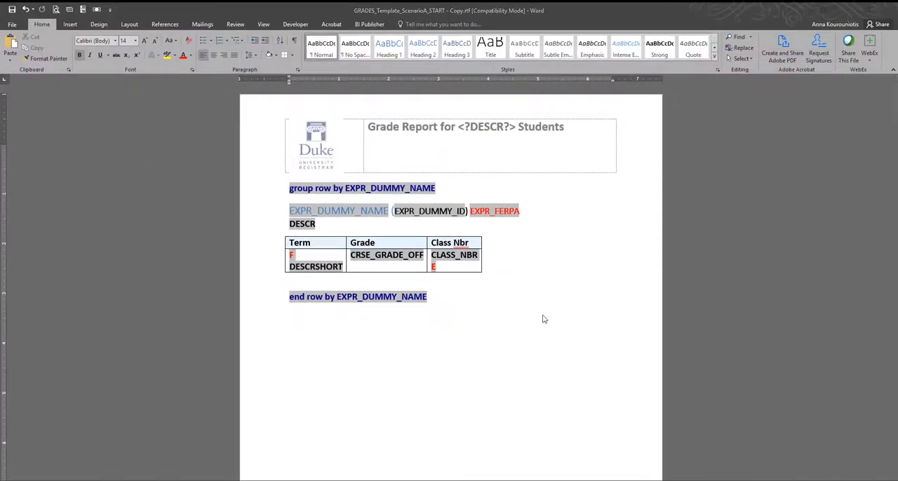
Step: Preview the report as PDF, check how the header title wraps at full-page view, and close all PDF tabs
{"action": "left_click", "coordinate": [369, 25]}
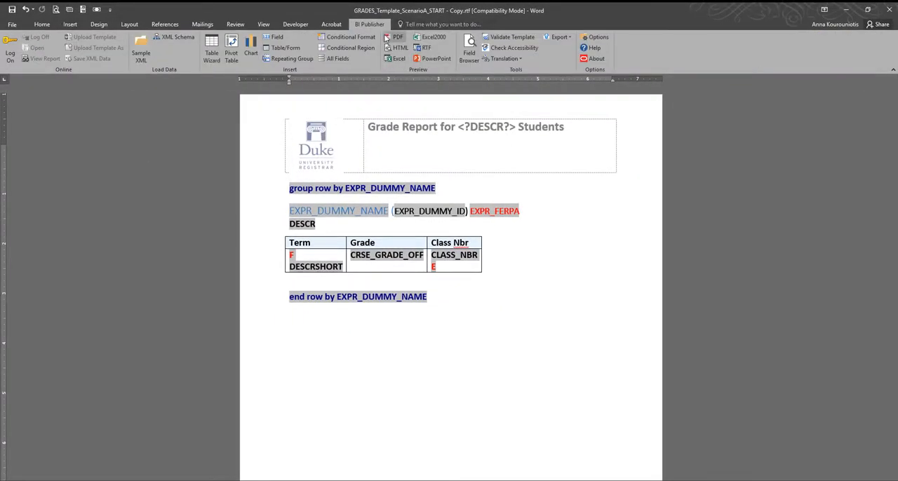
{"action": "left_click", "coordinate": [395, 37]}
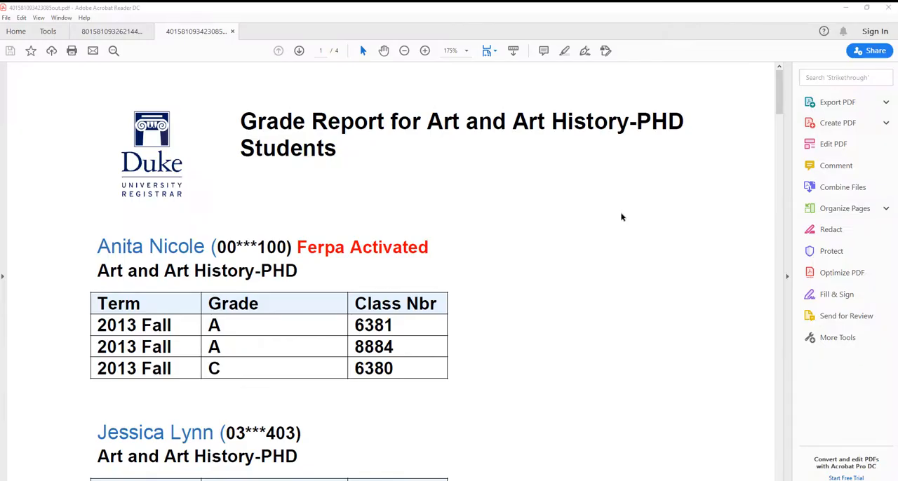
{"action": "left_click", "coordinate": [489, 55]}
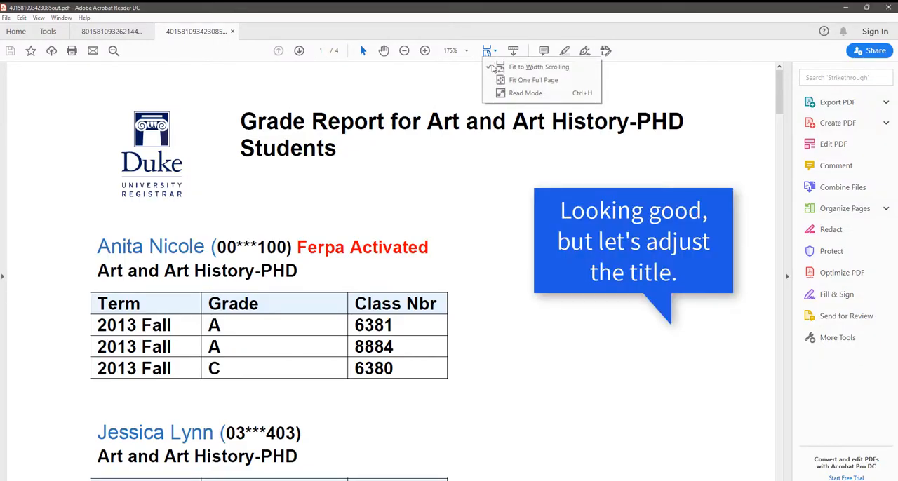
{"action": "left_click", "coordinate": [501, 79]}
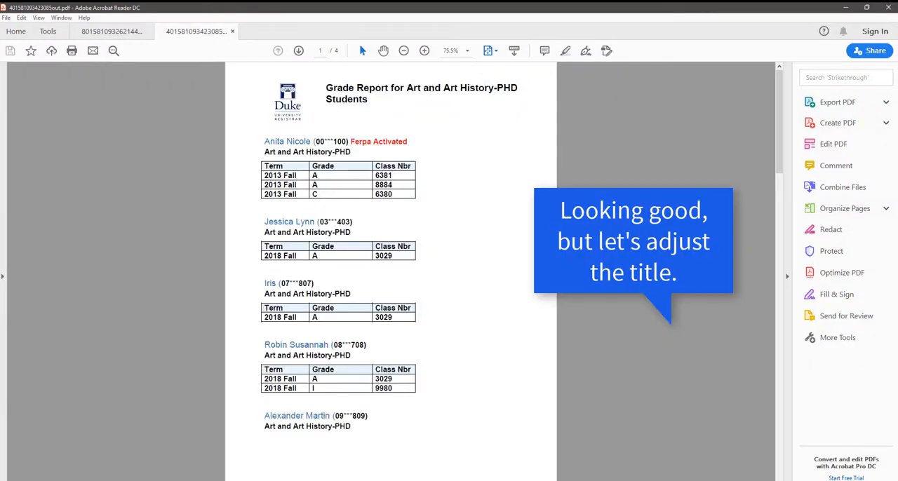
{"action": "left_click_drag", "start_coordinate": [389, 91], "coordinate": [358, 104]}
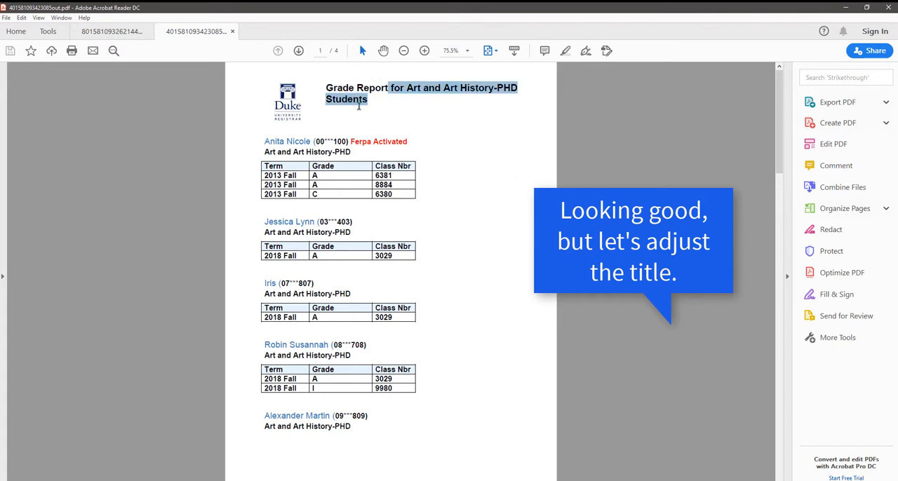
{"action": "left_click", "coordinate": [649, 226]}
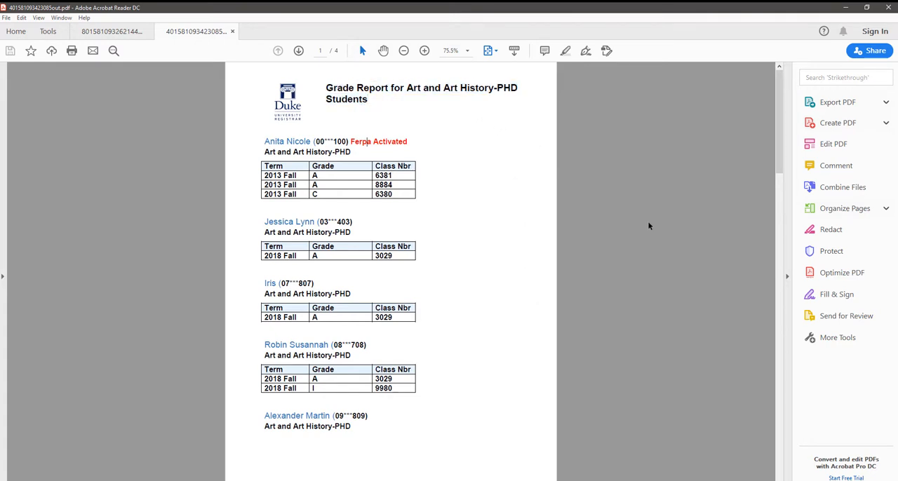
{"action": "left_click", "coordinate": [889, 8]}
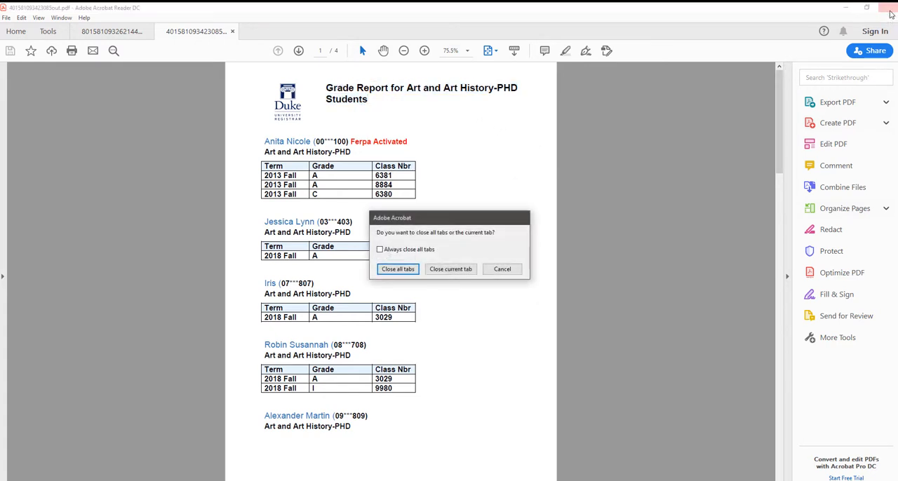
{"action": "left_click", "coordinate": [416, 270]}
Step: Reopen the page header, narrow the logo column further to give the title more room, and leave the header
{"action": "double_click", "coordinate": [559, 129]}
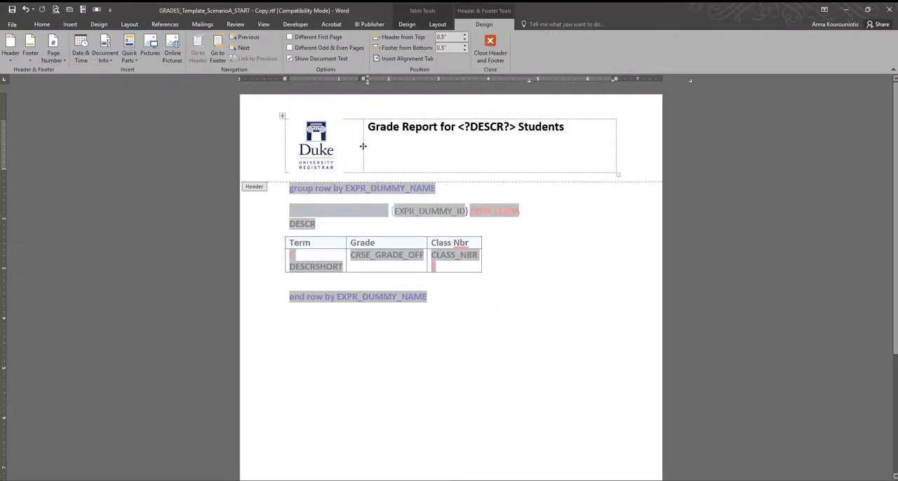
{"action": "left_click_drag", "start_coordinate": [363, 146], "coordinate": [351, 146]}
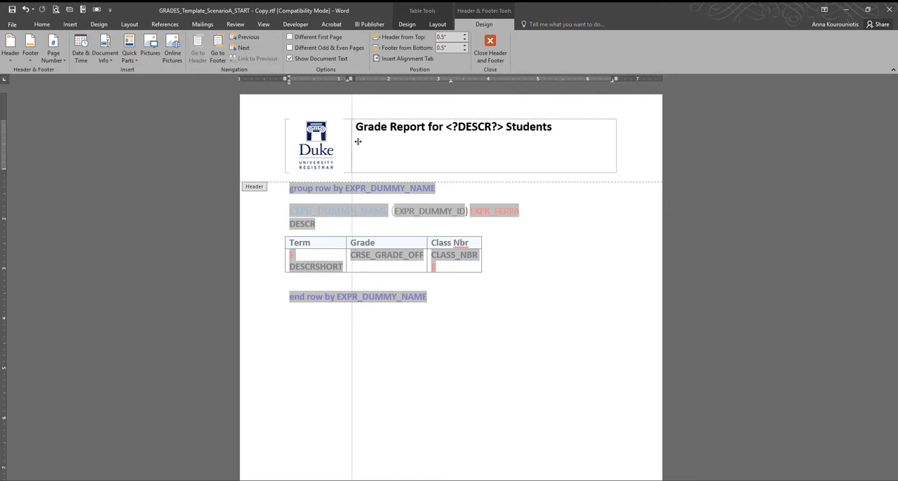
{"action": "left_click", "coordinate": [490, 46]}
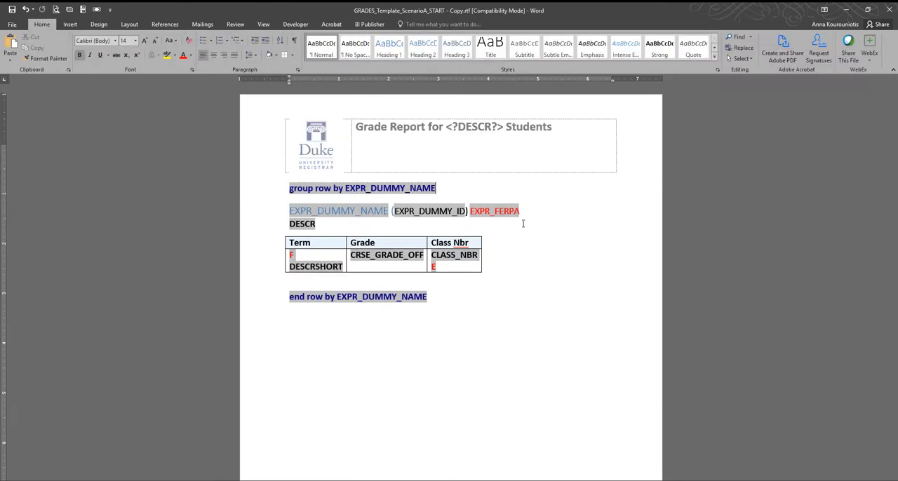
{"action": "left_click", "coordinate": [370, 24]}
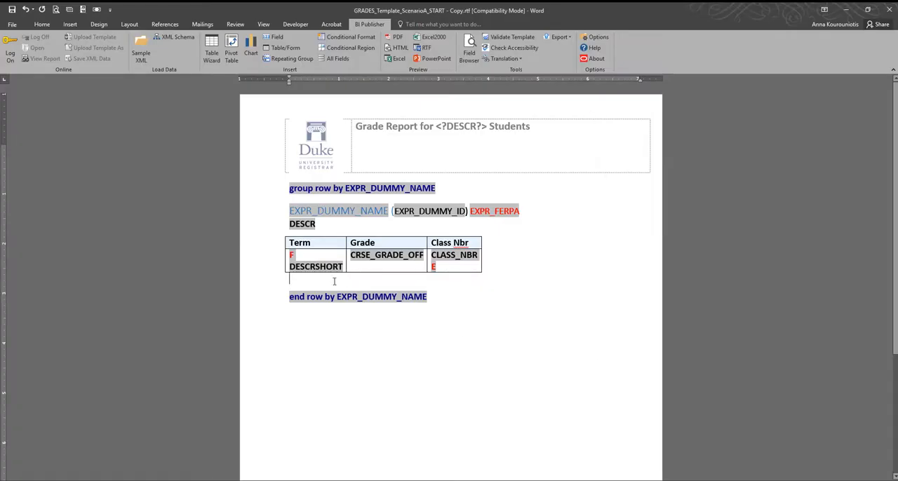
Step: Add the labels "Passed:", "Withdrawn:", "Incomplete:" and "Failed:" on separate lines between the grades table and the end row tag
{"action": "key", "text": "Return"}
{"action": "type", "text": "P"}
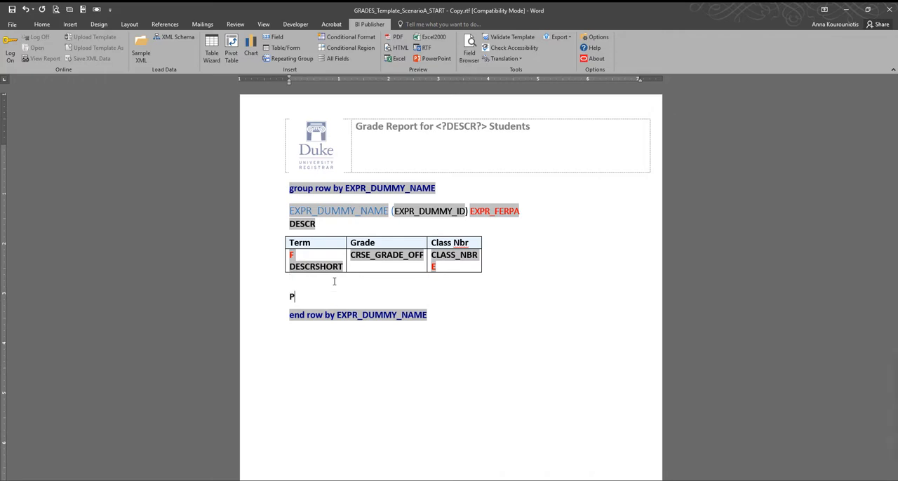
{"action": "type", "text": "assed"}
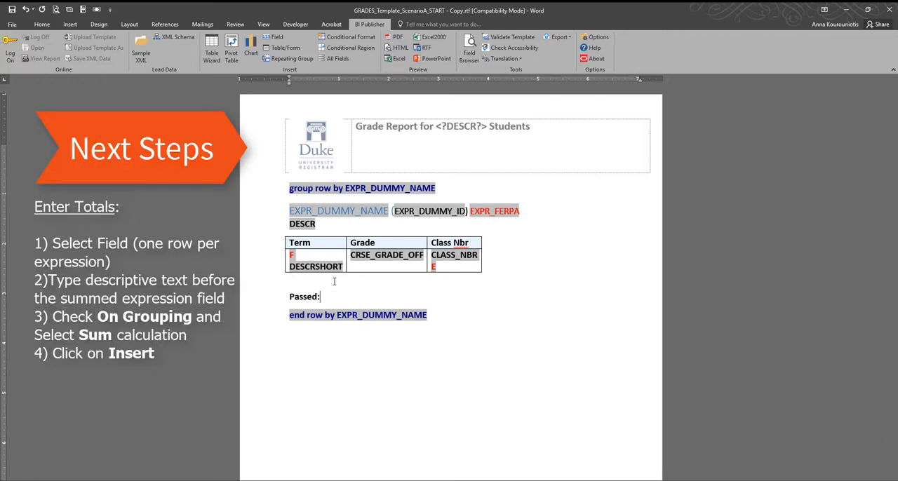
{"action": "type", "text": ":"}
{"action": "key", "text": "Return"}
{"action": "type", "text": "Withd"}
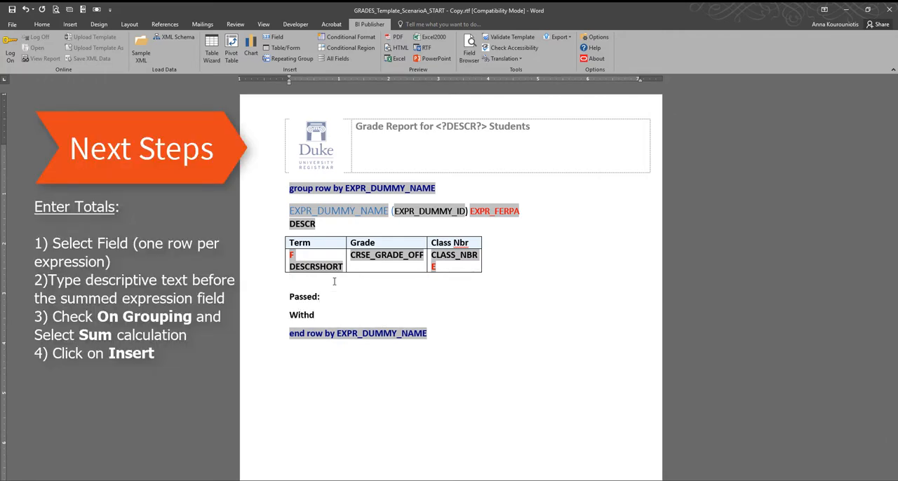
{"action": "type", "text": "rawn:"}
{"action": "key", "text": "Return"}
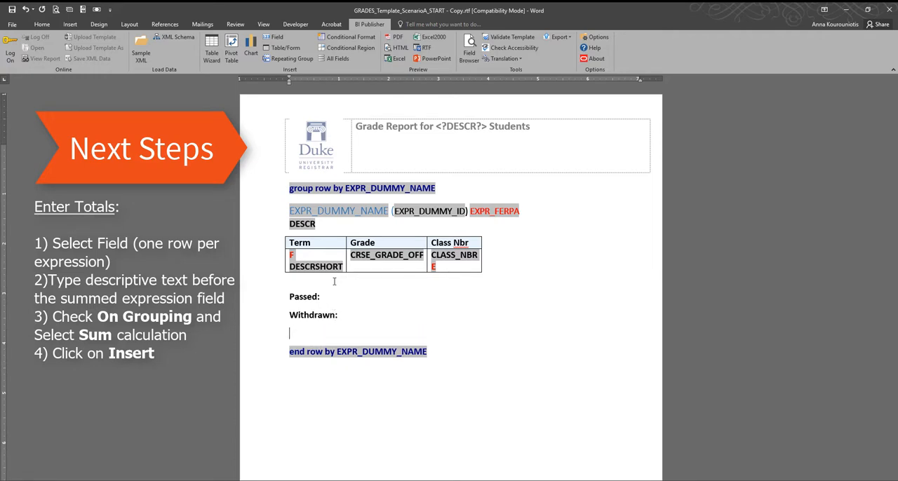
{"action": "type", "text": "Incomplete:"}
{"action": "key", "text": "Return"}
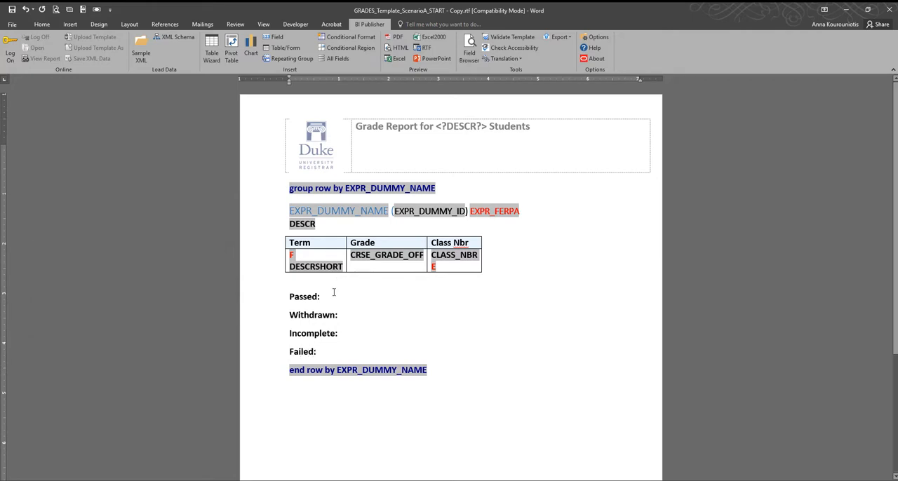
Step: Insert the EXPR_PASSED field after "Passed:" with On Grouping enabled and the Sum calculation, and close the field dialog
{"action": "left_click", "coordinate": [335, 296]}
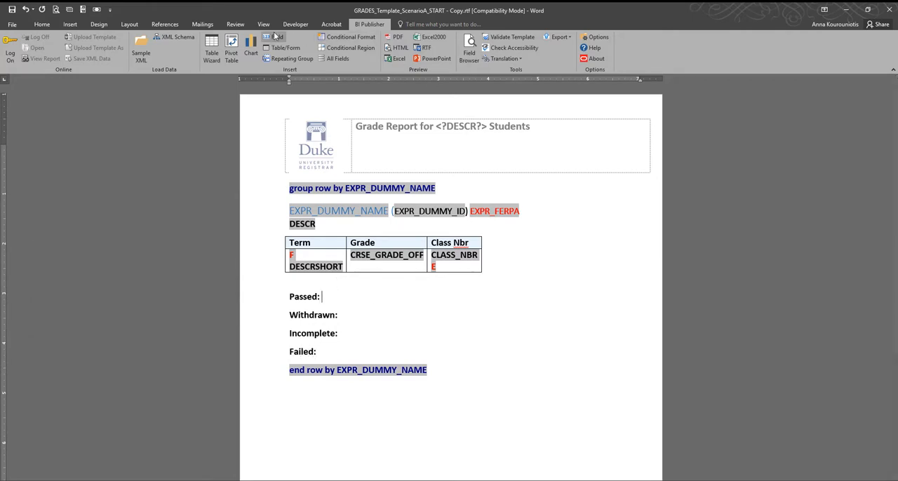
{"action": "left_click", "coordinate": [273, 37]}
{"action": "left_click_drag", "start_coordinate": [835, 59], "coordinate": [628, 131]}
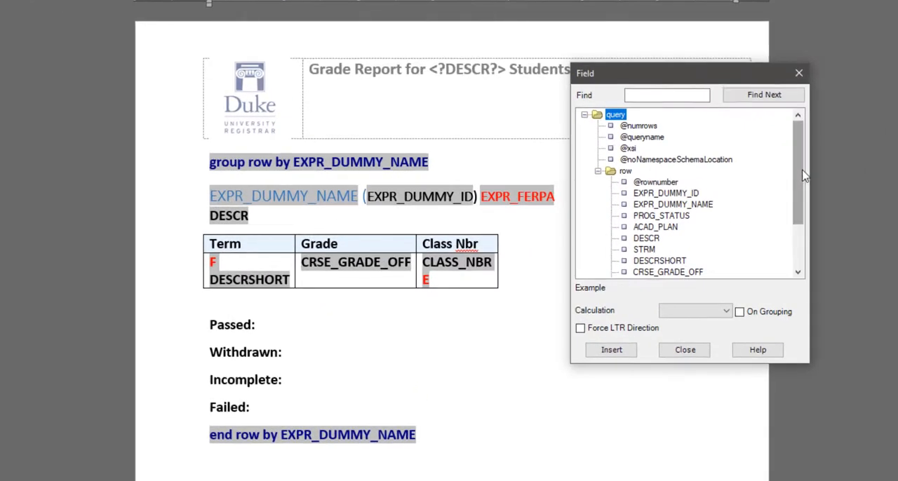
{"action": "left_click_drag", "start_coordinate": [804, 177], "coordinate": [802, 228]}
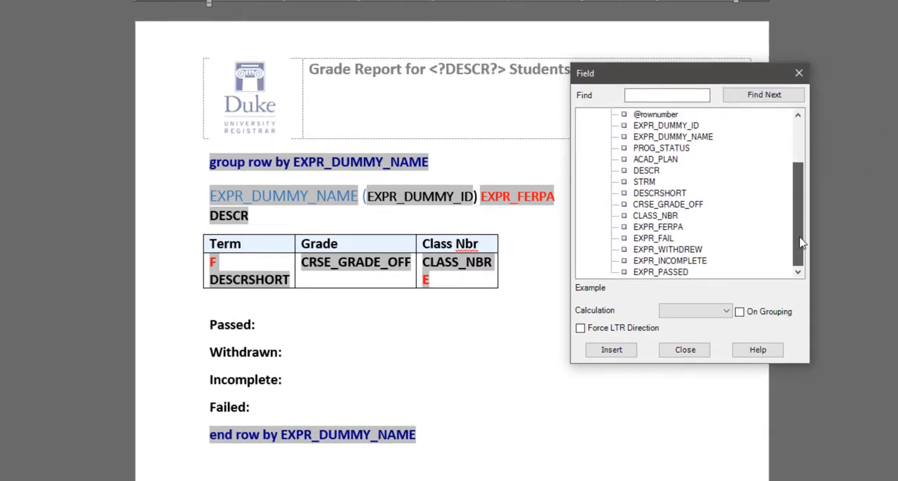
{"action": "left_click", "coordinate": [684, 272]}
{"action": "left_click", "coordinate": [740, 313]}
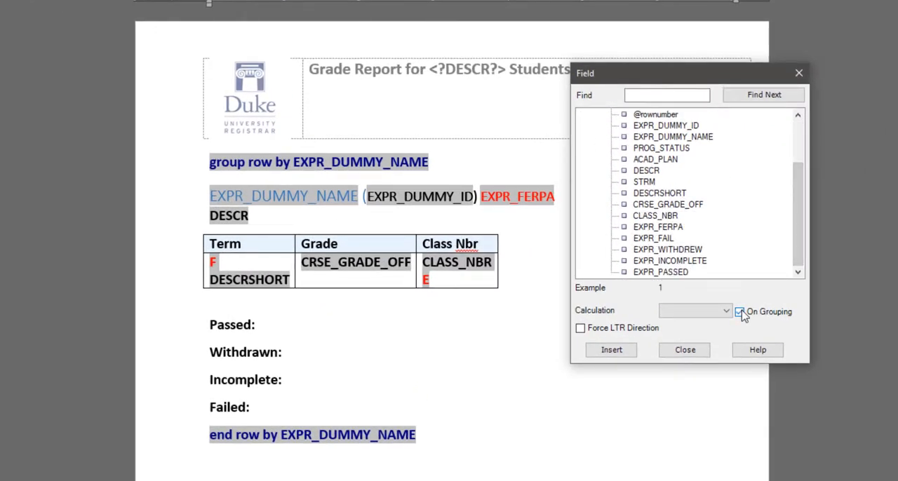
{"action": "left_click", "coordinate": [673, 312]}
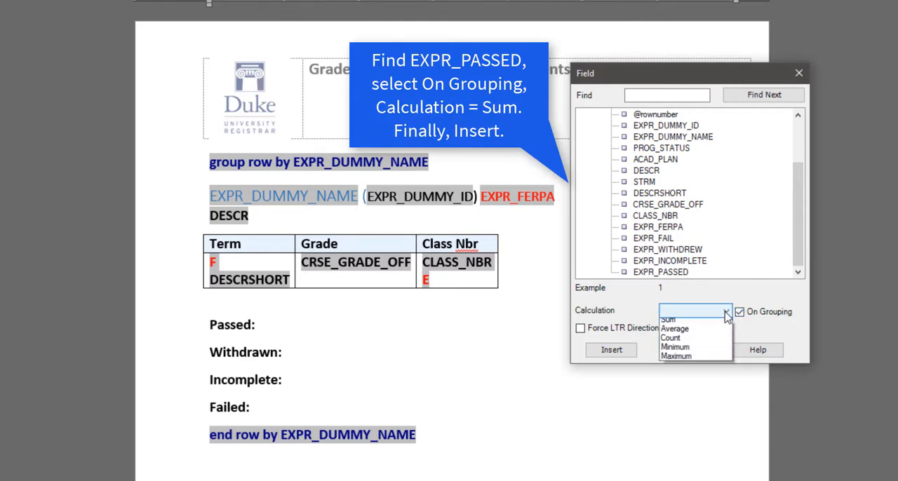
{"action": "left_click", "coordinate": [671, 333]}
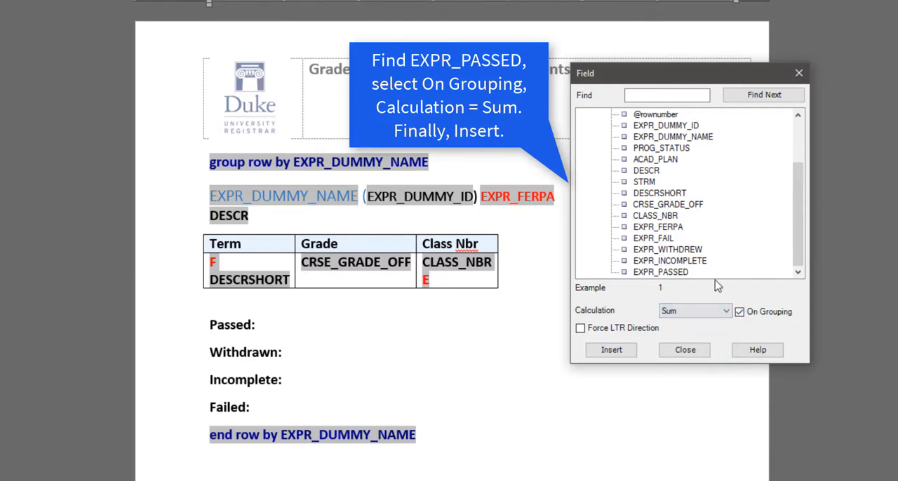
{"action": "left_click", "coordinate": [617, 355]}
{"action": "left_click", "coordinate": [675, 351]}
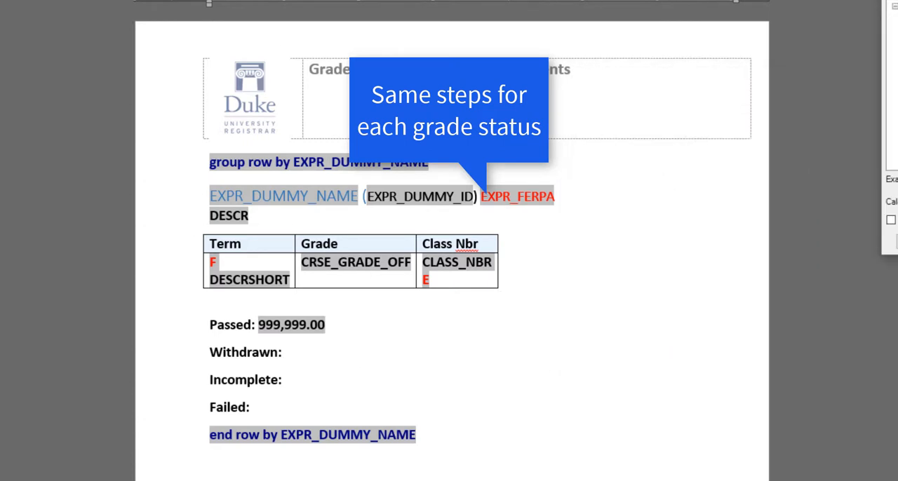
Step: Insert the EXPR_WITHDREW field after "Withdrawn:" as an On Grouping Sum and close the field dialog
{"action": "left_click_drag", "start_coordinate": [894, 8], "coordinate": [646, 9]}
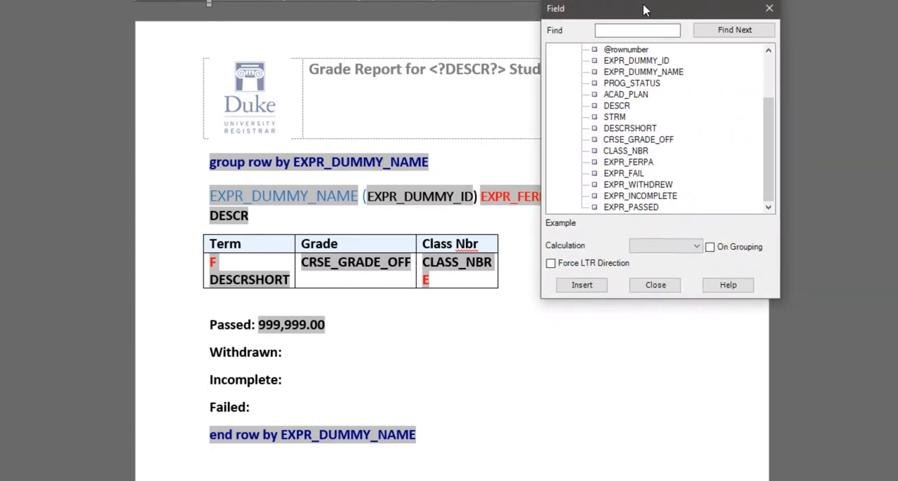
{"action": "left_click", "coordinate": [651, 186]}
{"action": "left_click", "coordinate": [717, 248]}
{"action": "left_click", "coordinate": [696, 246]}
{"action": "left_click", "coordinate": [663, 256]}
{"action": "left_click", "coordinate": [596, 288]}
{"action": "left_click", "coordinate": [656, 286]}
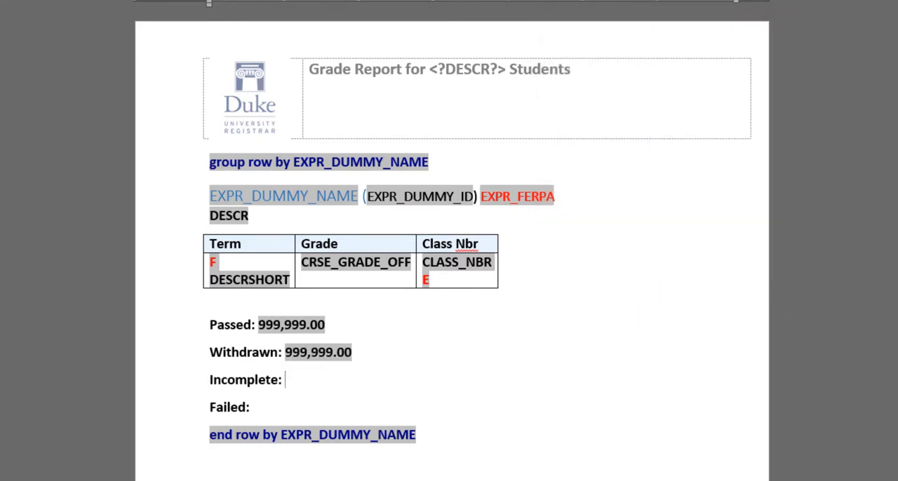
Step: Insert the EXPR_INCOMPLETE field after "Incomplete:" with On Grouping enabled and the Sum calculation
{"action": "left_click_drag", "start_coordinate": [897, 0], "coordinate": [506, 101]}
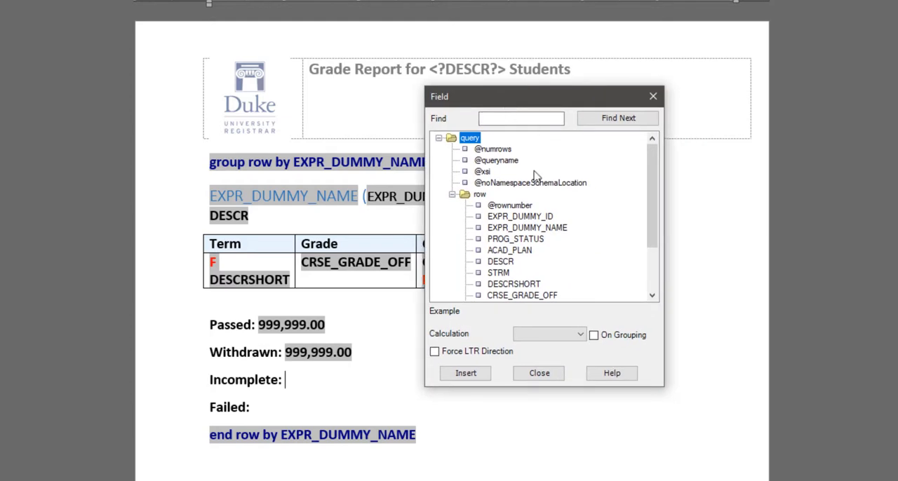
{"action": "scroll", "coordinate": [639, 241], "scroll_direction": "down", "scroll_amount": 2}
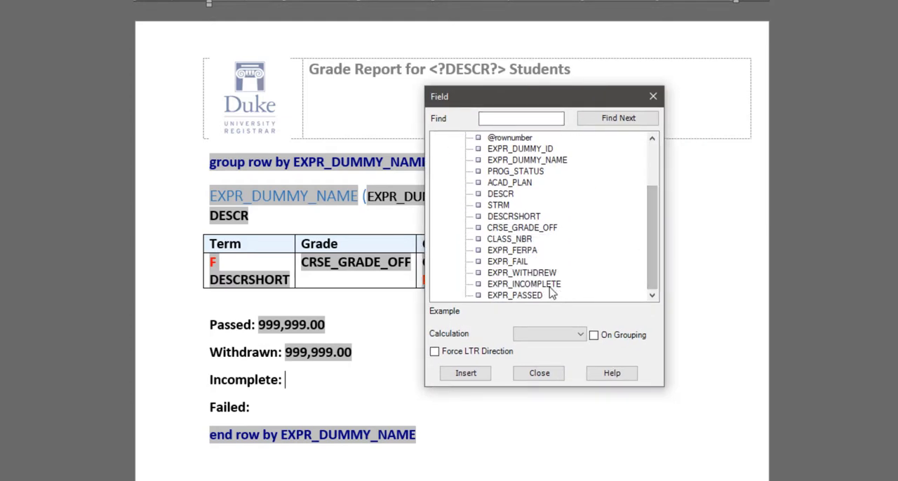
{"action": "left_click", "coordinate": [550, 293]}
{"action": "left_click", "coordinate": [594, 336]}
{"action": "left_click", "coordinate": [580, 335]}
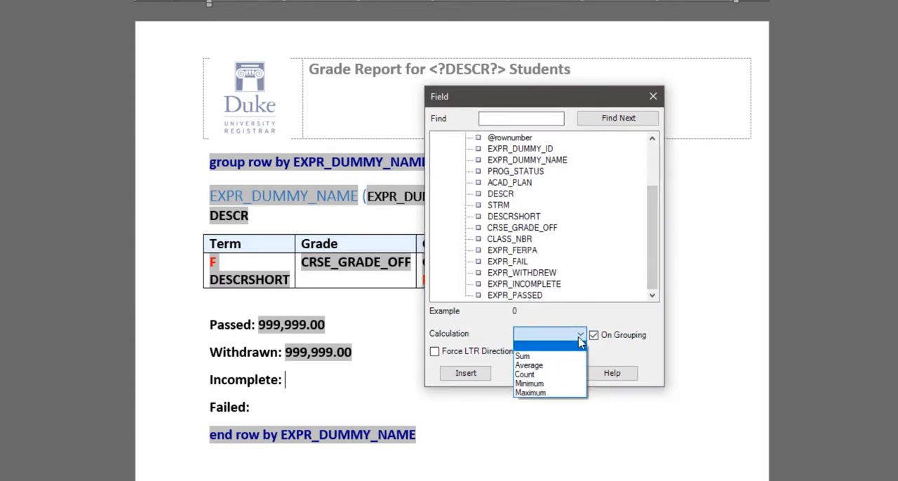
{"action": "left_click", "coordinate": [538, 359]}
{"action": "left_click", "coordinate": [464, 373]}
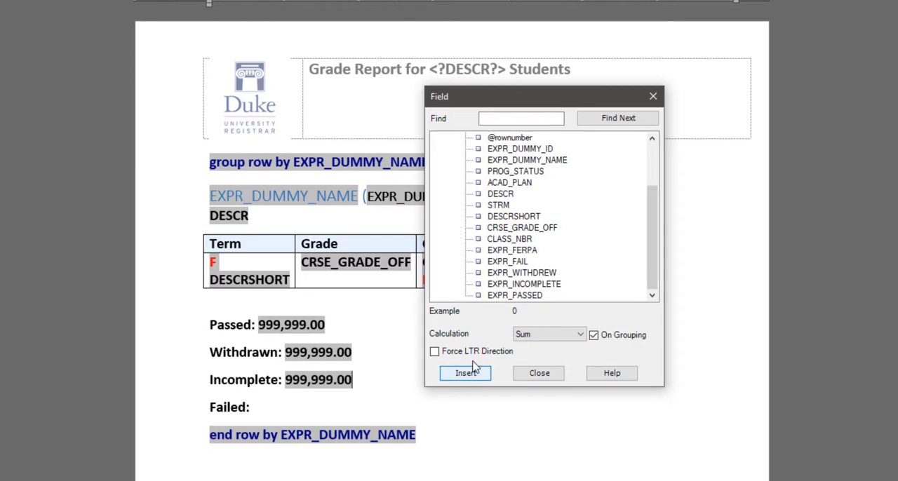
Step: Insert the EXPR_FAIL field after "Failed:" with the same On Grouping and Sum settings, and close the field dialog
{"action": "left_click", "coordinate": [294, 406]}
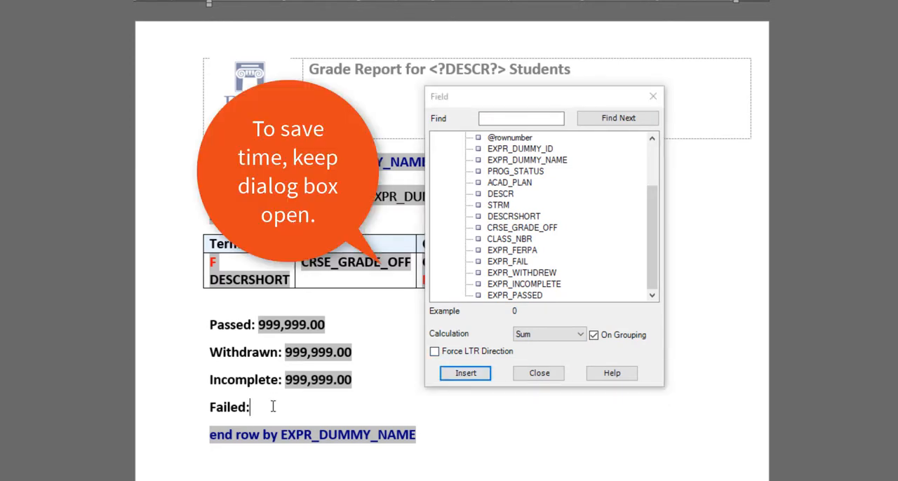
{"action": "left_click", "coordinate": [521, 261]}
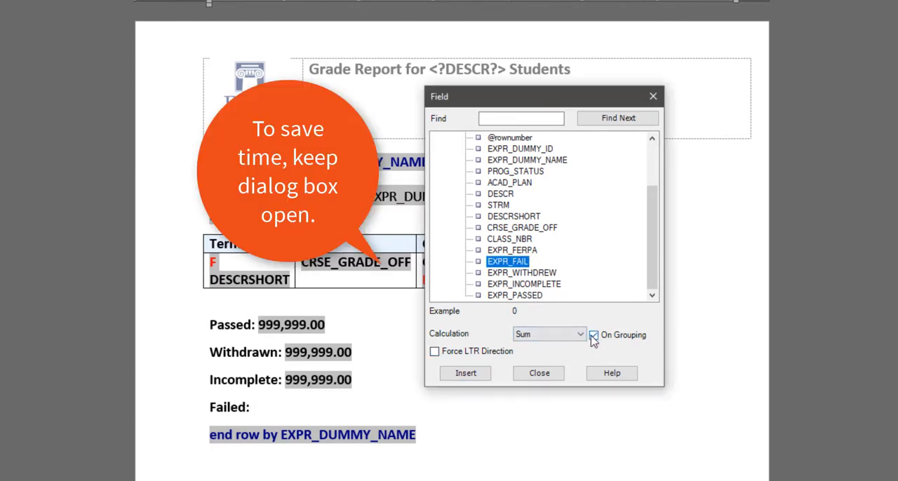
{"action": "left_click", "coordinate": [467, 374]}
{"action": "left_click", "coordinate": [541, 377]}
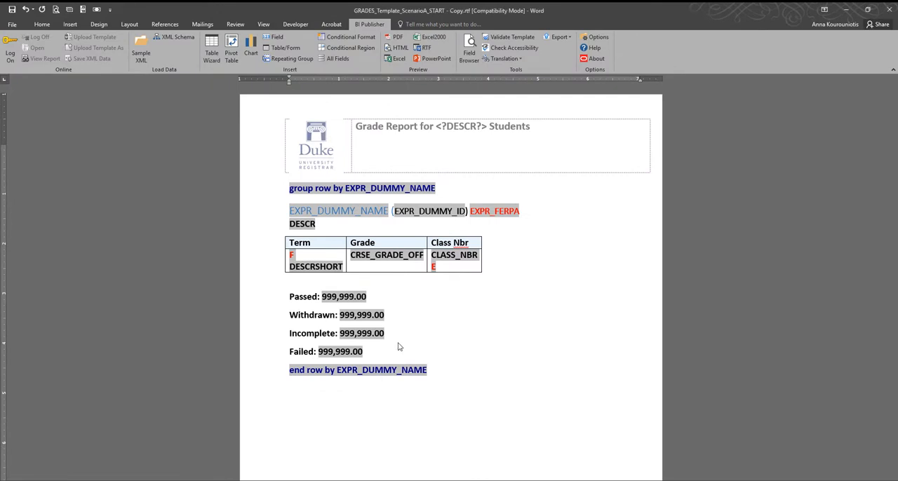
Step: Preview the report as PDF and check the first student's status totals against the listed grades
{"action": "left_click", "coordinate": [397, 37]}
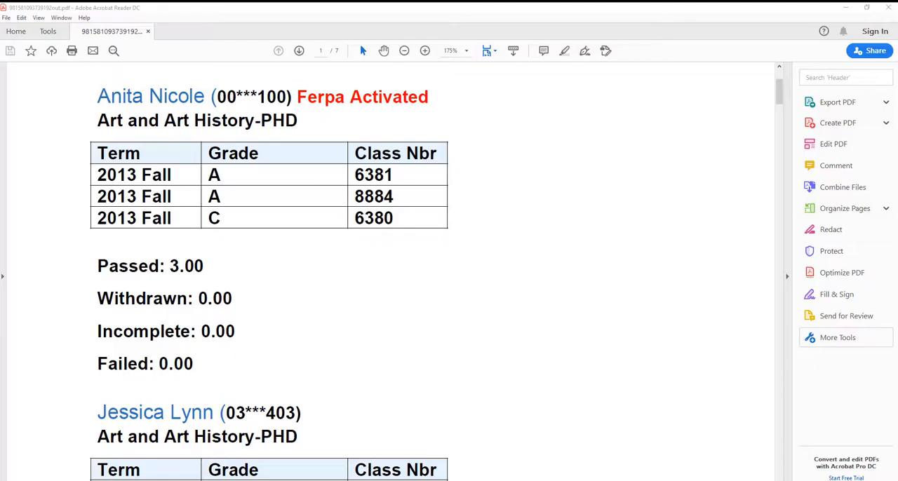
{"action": "left_click_drag", "start_coordinate": [99, 264], "coordinate": [244, 351]}
{"action": "left_click", "coordinate": [300, 328]}
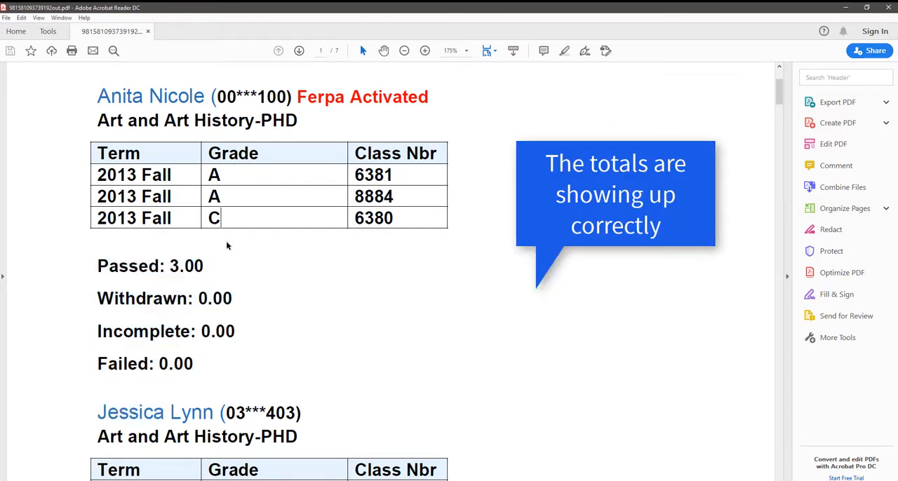
{"action": "left_click_drag", "start_coordinate": [171, 265], "coordinate": [204, 266]}
{"action": "left_click", "coordinate": [465, 352]}
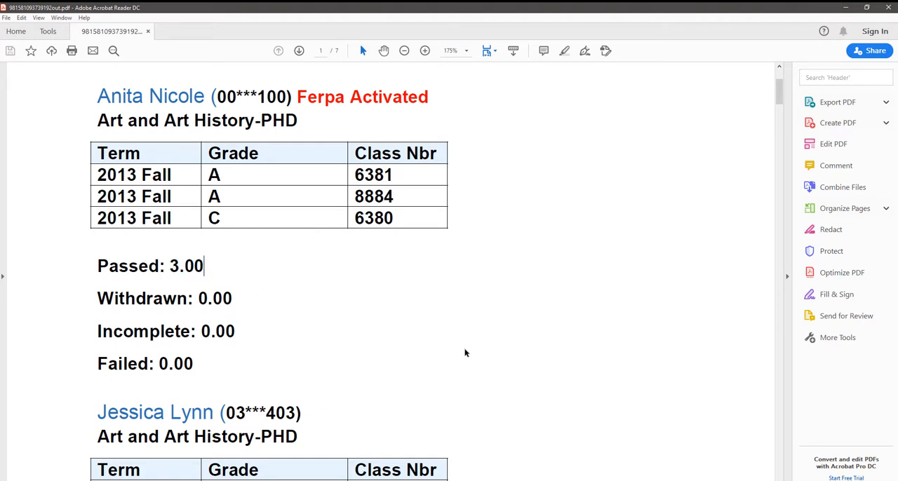
Step: Compare the passed and incomplete totals of the following students in the PDF with their listed grades
{"action": "scroll", "coordinate": [465, 353], "scroll_direction": "down", "scroll_amount": 3}
{"action": "scroll", "coordinate": [175, 413], "scroll_direction": "down", "scroll_amount": 3}
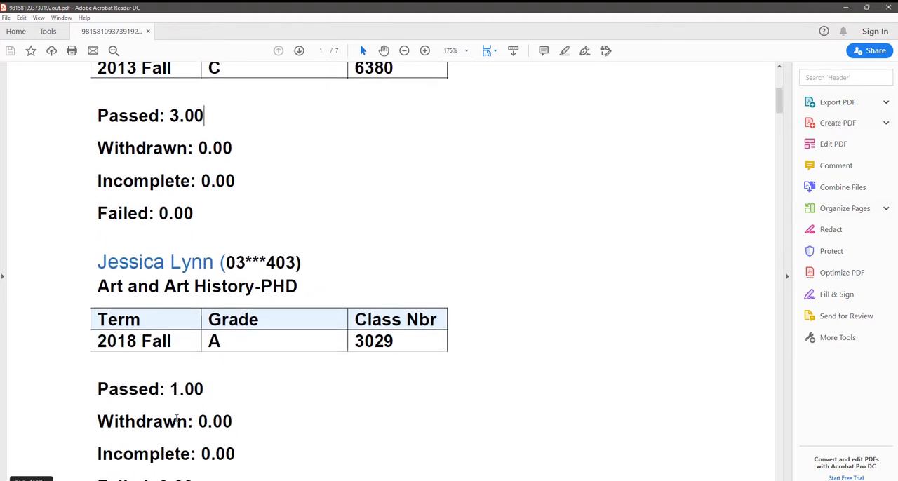
{"action": "left_click_drag", "start_coordinate": [170, 329], "coordinate": [204, 331]}
{"action": "scroll", "coordinate": [397, 409], "scroll_direction": "down", "scroll_amount": 15}
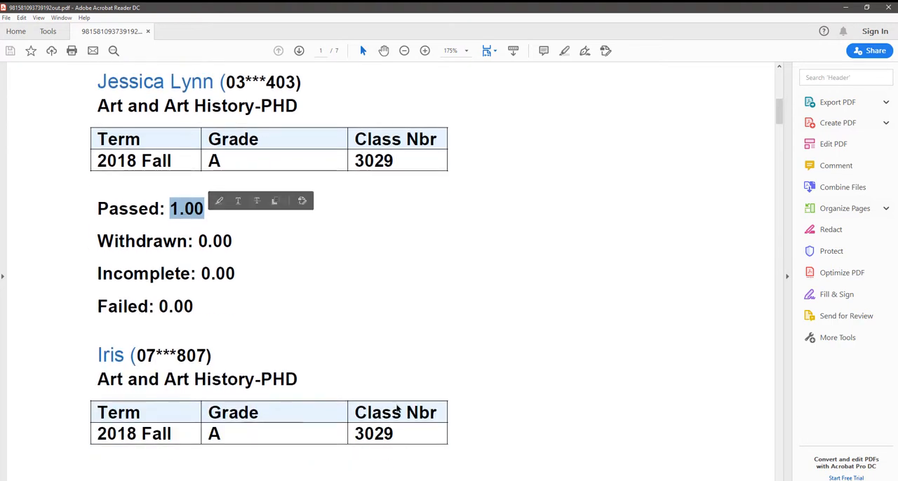
{"action": "scroll", "coordinate": [397, 409], "scroll_direction": "down", "scroll_amount": 10}
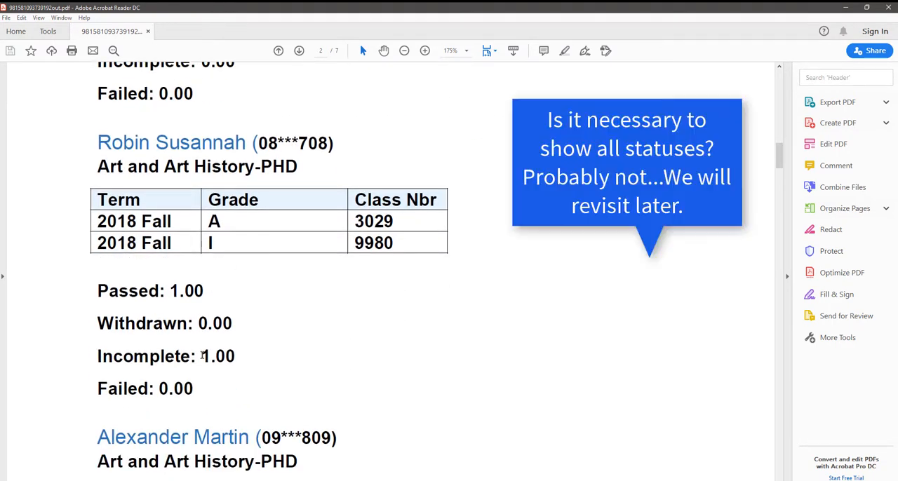
{"action": "left_click_drag", "start_coordinate": [203, 356], "coordinate": [239, 355]}
{"action": "double_click", "coordinate": [214, 242]}
{"action": "left_click", "coordinate": [471, 311]}
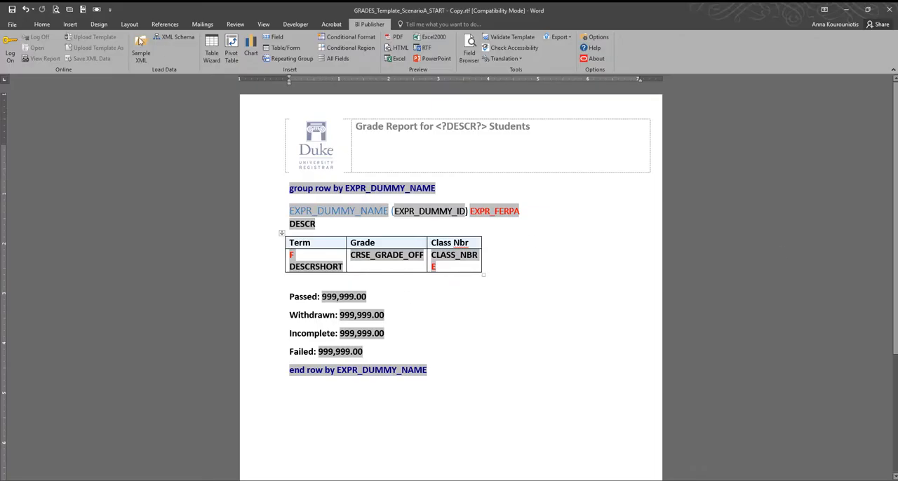
Step: Turn on paragraph marks in the Word template and delete the empty paragraphs below the end row tag
{"action": "left_click", "coordinate": [42, 25]}
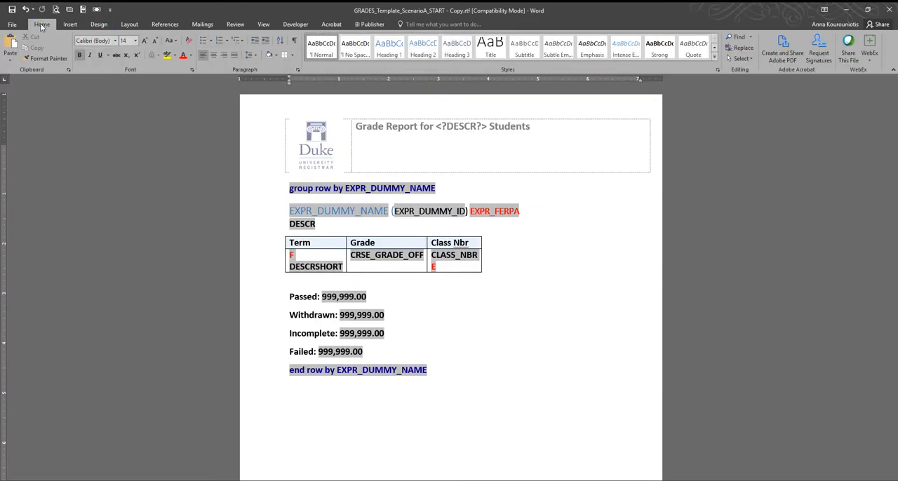
{"action": "left_click", "coordinate": [295, 42]}
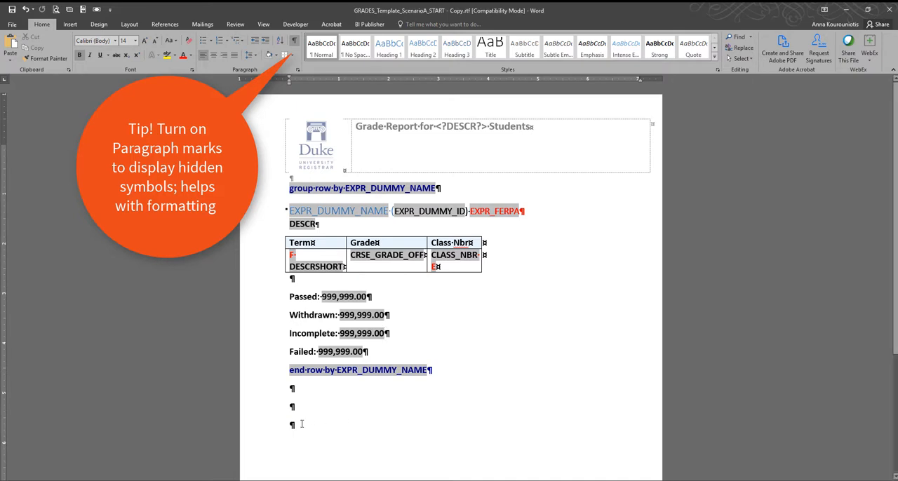
{"action": "key", "text": "BackSpace"}
{"action": "key", "text": "BackSpace"}
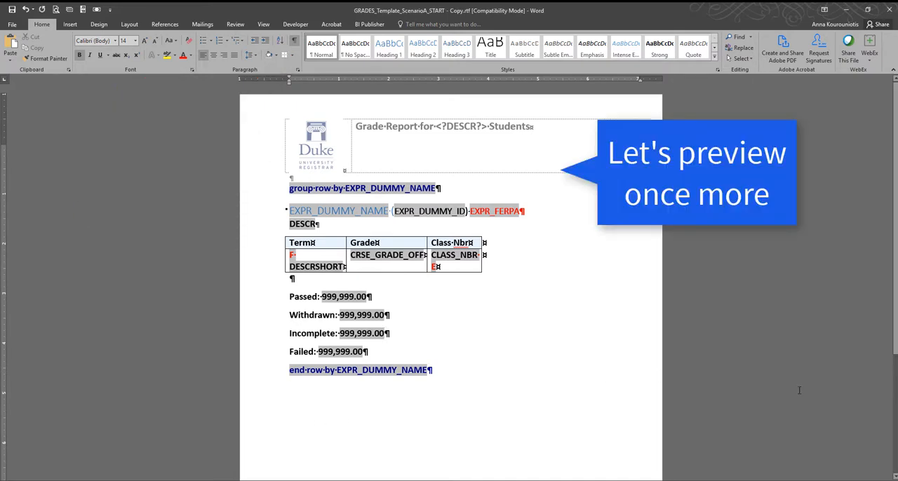
Step: Preview the report as PDF again and examine how each student's grades and totals fall across the page breaks
{"action": "left_click", "coordinate": [372, 25]}
{"action": "left_click", "coordinate": [394, 38]}
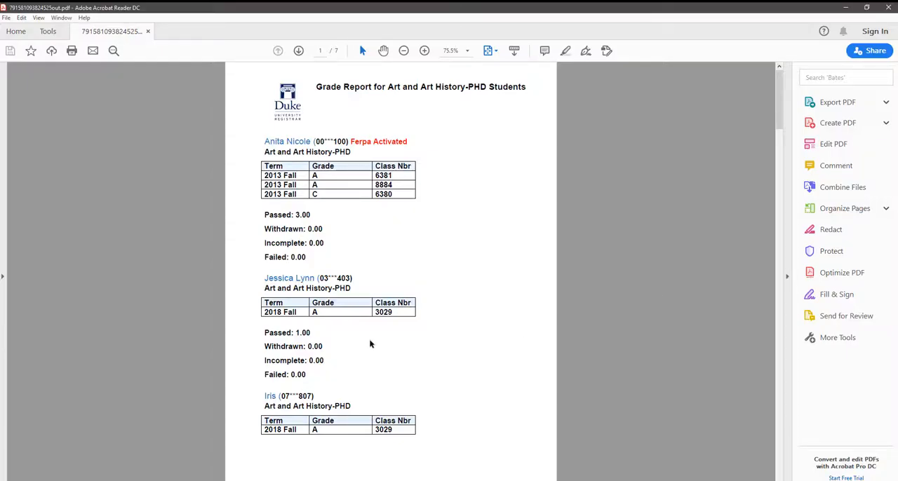
{"action": "scroll", "coordinate": [371, 342], "scroll_direction": "down", "scroll_amount": 5}
{"action": "left_click_drag", "start_coordinate": [312, 177], "coordinate": [265, 133]}
{"action": "scroll", "coordinate": [485, 269], "scroll_direction": "up", "scroll_amount": 5}
{"action": "left_click_drag", "start_coordinate": [306, 405], "coordinate": [407, 429]}
{"action": "left_click", "coordinate": [475, 371]}
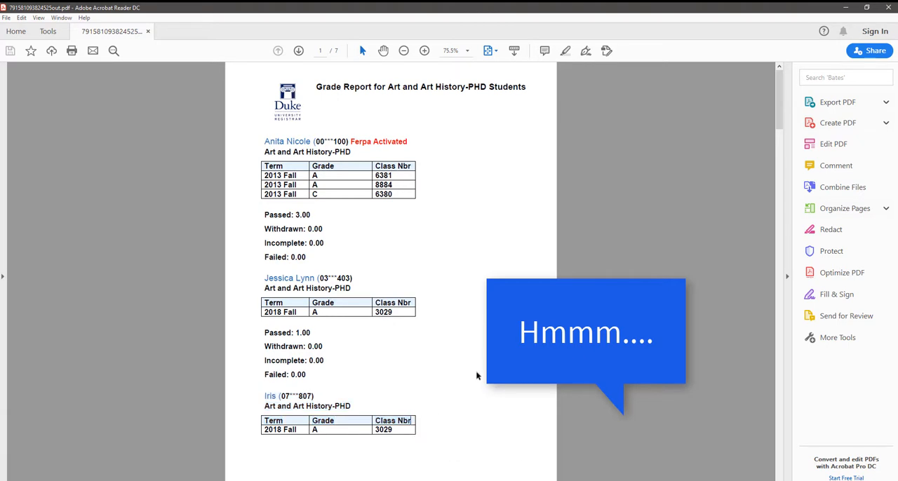
{"action": "scroll", "coordinate": [475, 371], "scroll_direction": "down", "scroll_amount": 5}
{"action": "scroll", "coordinate": [476, 375], "scroll_direction": "down", "scroll_amount": 5}
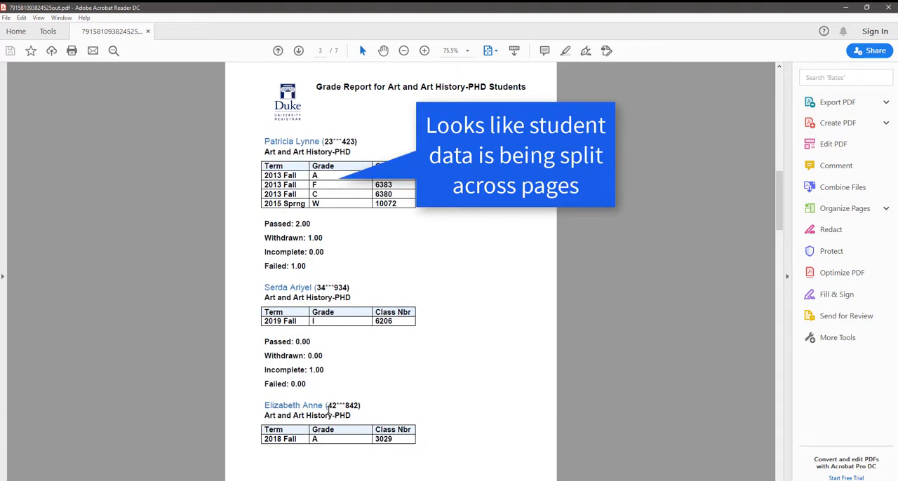
{"action": "left_click_drag", "start_coordinate": [267, 403], "coordinate": [413, 443]}
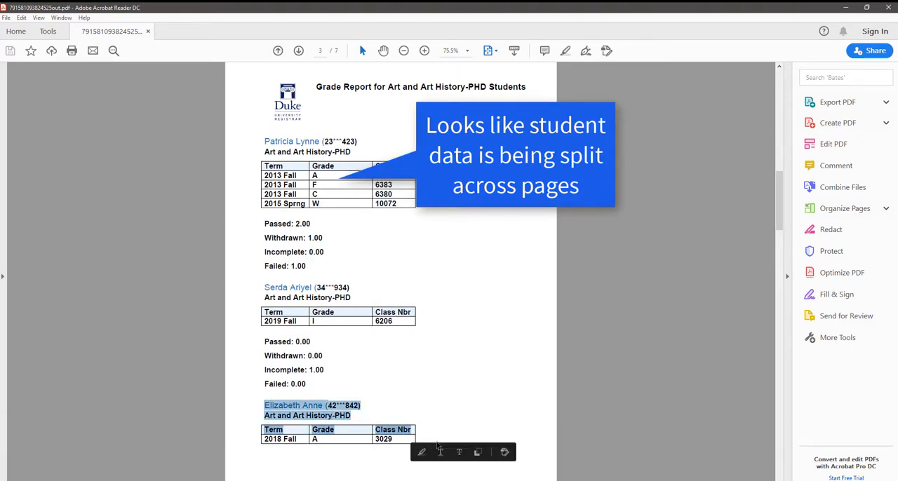
{"action": "scroll", "coordinate": [359, 215], "scroll_direction": "down", "scroll_amount": 5}
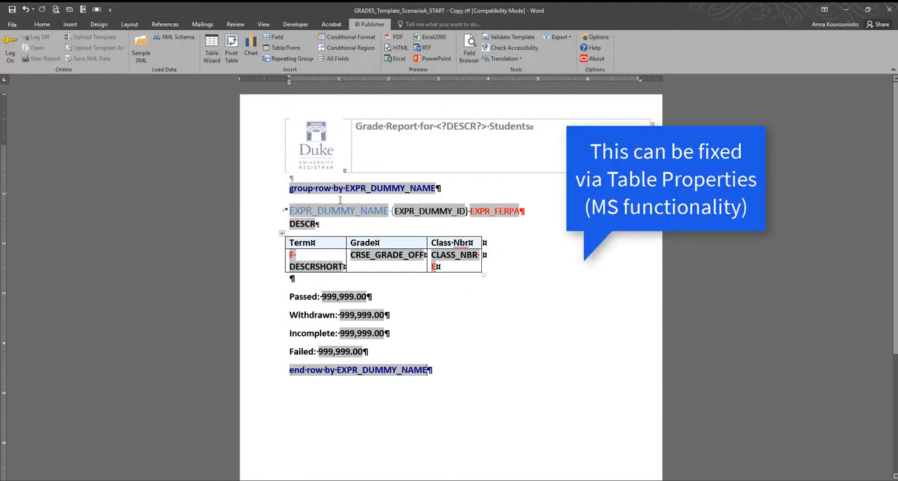
Step: Insert a one-cell table on a new line directly after the group row tag in the Word template
{"action": "key", "text": "Return"}
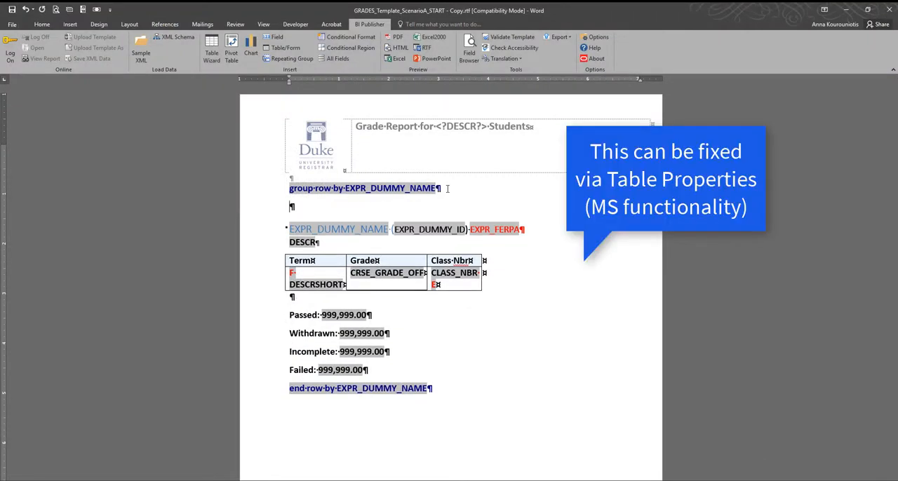
{"action": "left_click", "coordinate": [73, 57]}
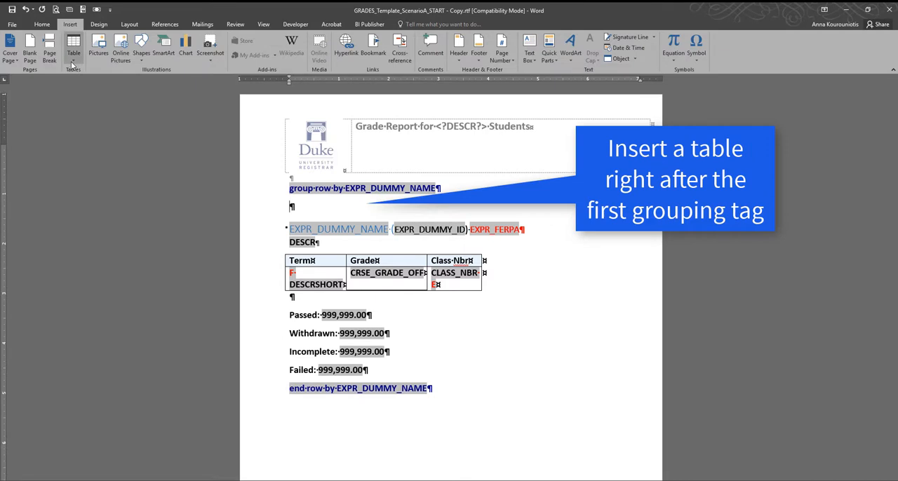
{"action": "left_click", "coordinate": [71, 79]}
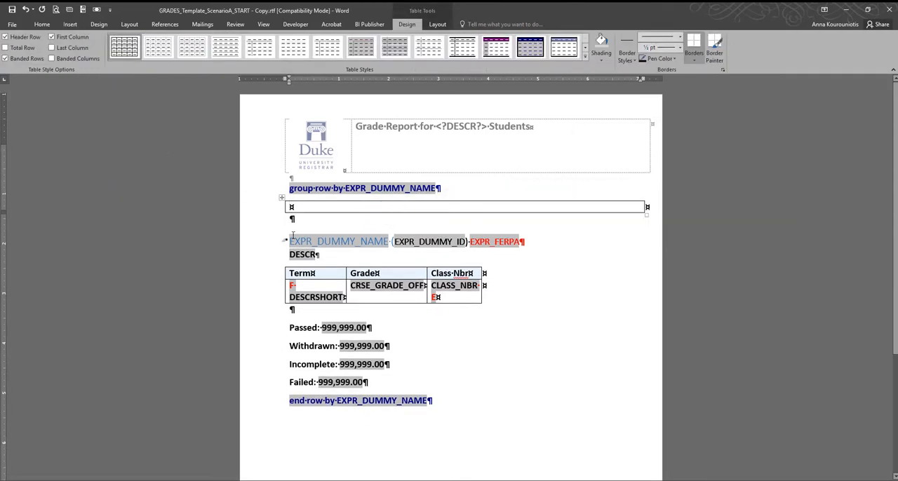
Step: Move the student details, grades table and grade totals into the one-cell table, keeping the group row and end row tags outside it
{"action": "left_click_drag", "start_coordinate": [290, 237], "coordinate": [377, 383]}
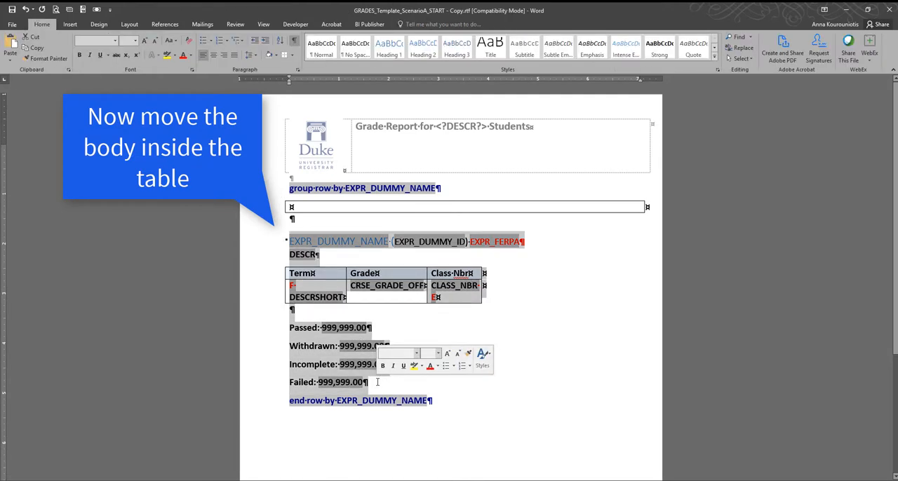
{"action": "key", "text": "ctrl+x"}
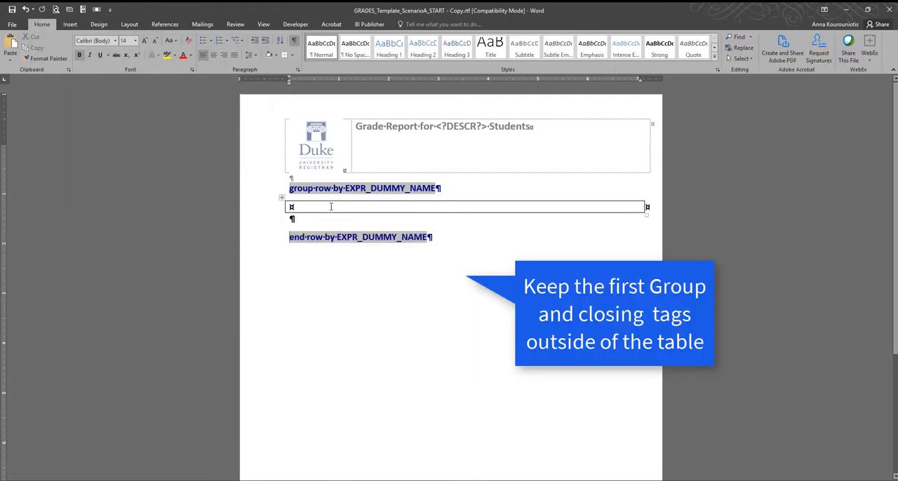
{"action": "left_click", "coordinate": [330, 206]}
{"action": "key", "text": "ctrl+v"}
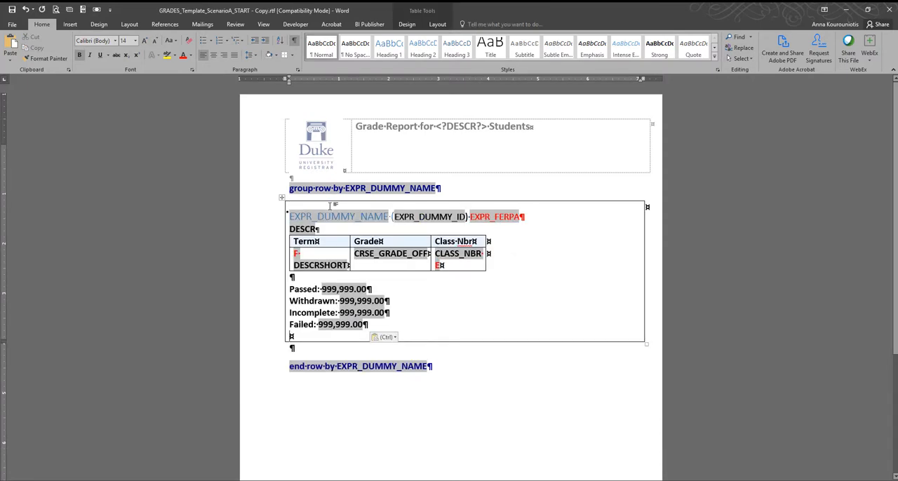
Step: Preview the report as PDF and examine whether the boxed student blocks split across pages, then return to the Word template
{"action": "left_click", "coordinate": [369, 24]}
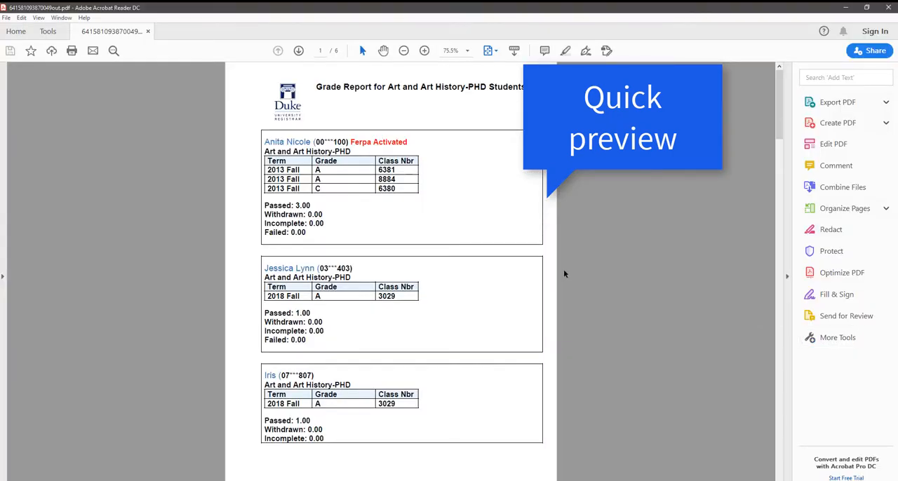
{"action": "scroll", "coordinate": [563, 274], "scroll_direction": "down", "scroll_amount": 6}
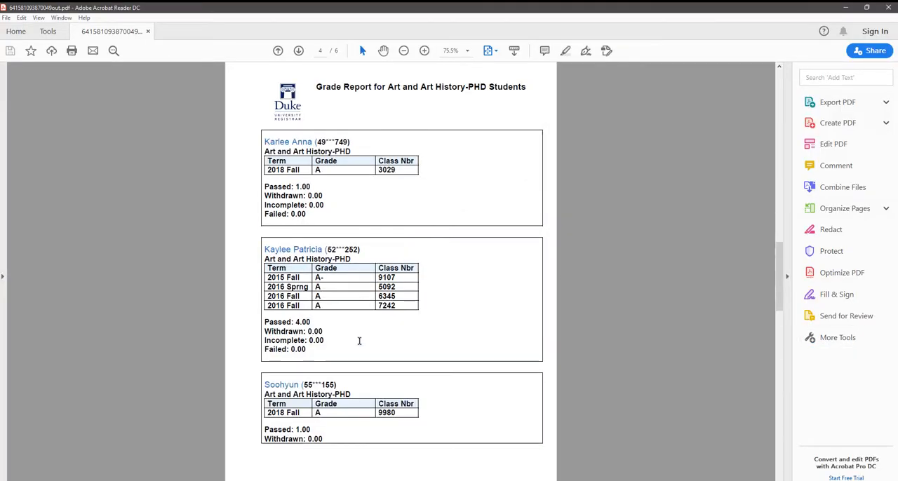
{"action": "scroll", "coordinate": [359, 341], "scroll_direction": "down", "scroll_amount": 3}
{"action": "scroll", "coordinate": [360, 343], "scroll_direction": "down", "scroll_amount": 3}
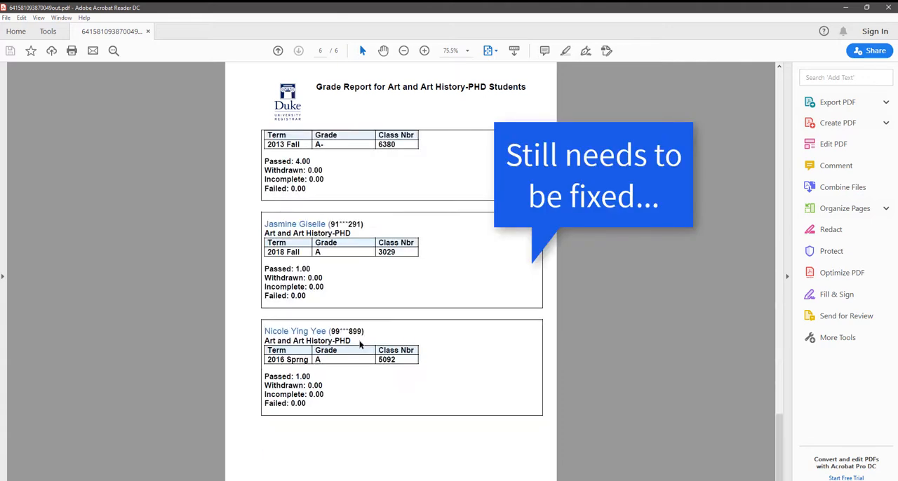
{"action": "scroll", "coordinate": [360, 343], "scroll_direction": "up", "scroll_amount": 3}
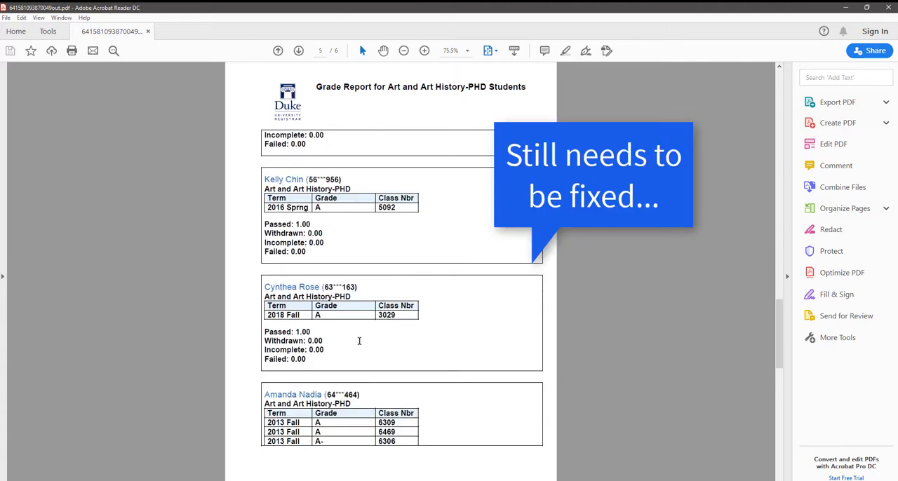
{"action": "left_click", "coordinate": [850, 9]}
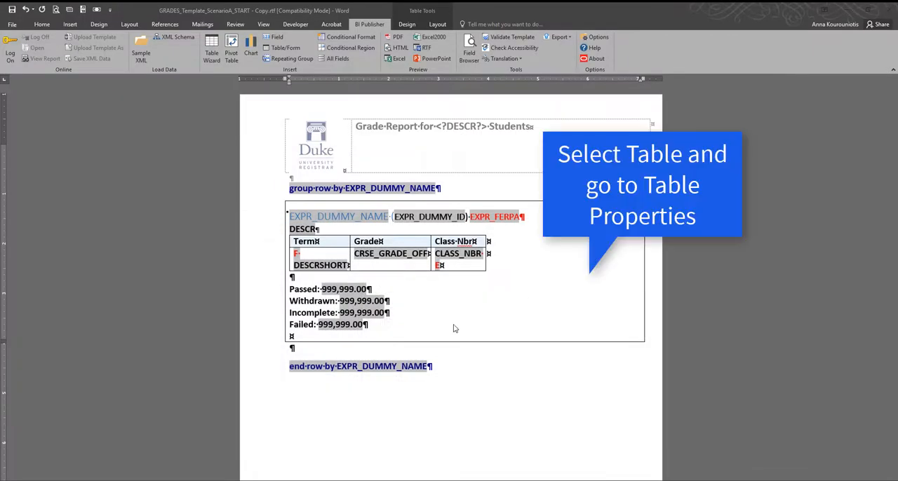
Step: Stop the outer table's row from breaking across pages in its table properties
{"action": "left_click", "coordinate": [281, 199]}
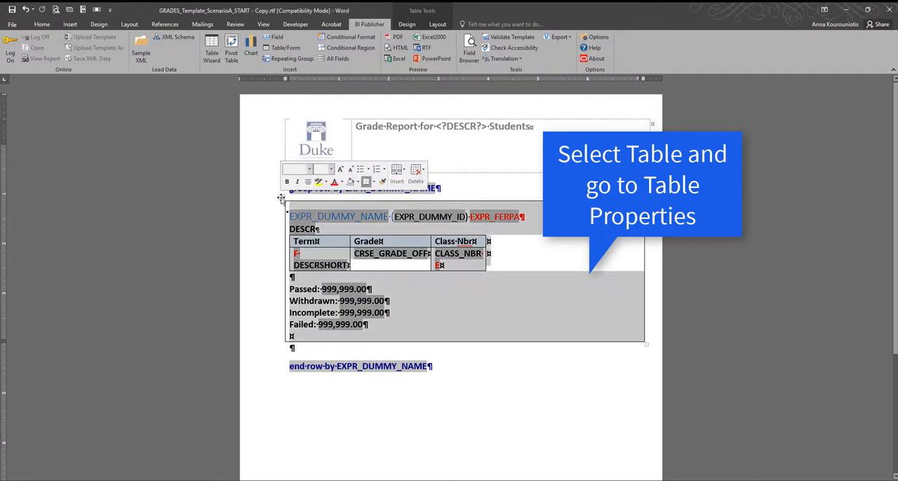
{"action": "right_click", "coordinate": [281, 199]}
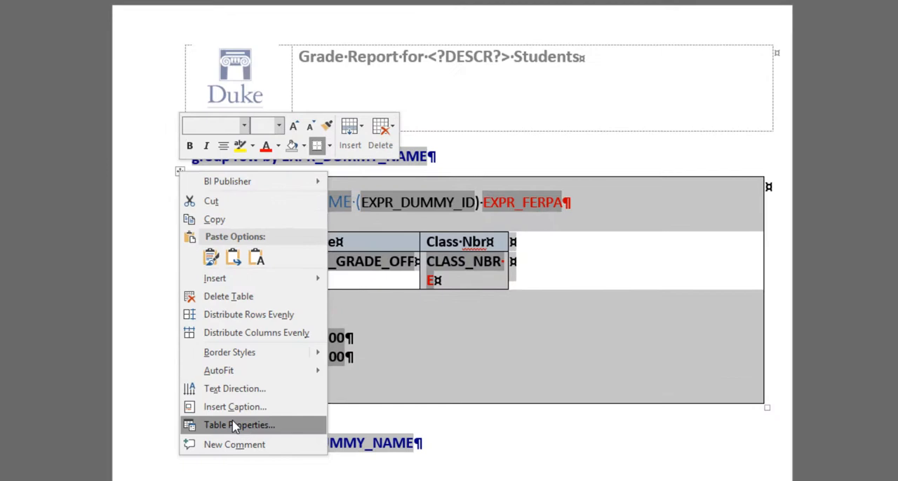
{"action": "left_click", "coordinate": [235, 426]}
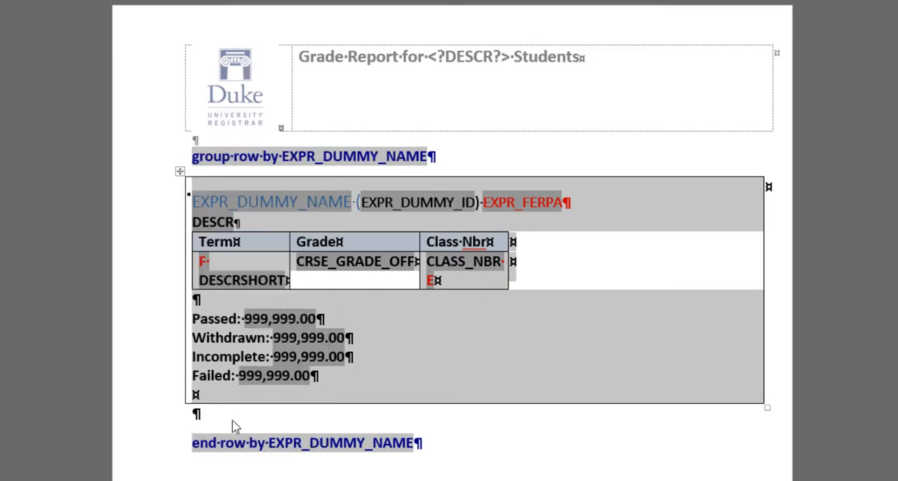
{"action": "left_click", "coordinate": [412, 197]}
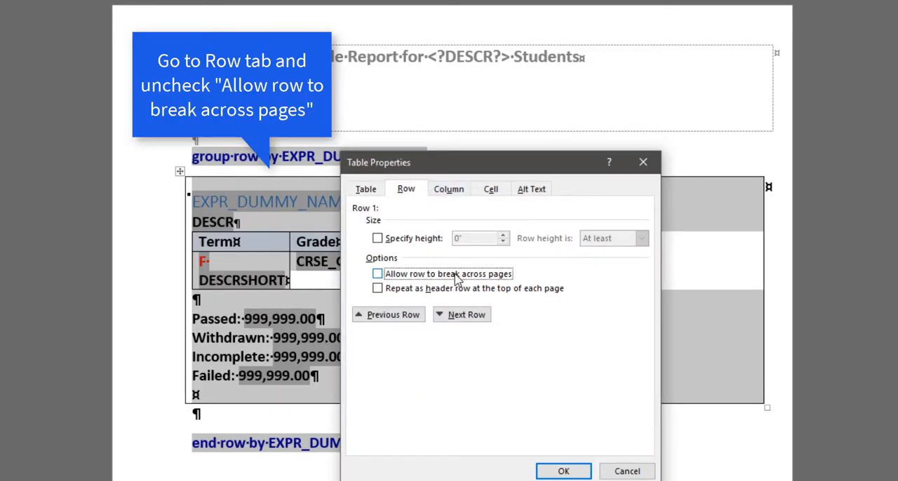
{"action": "left_click", "coordinate": [563, 471]}
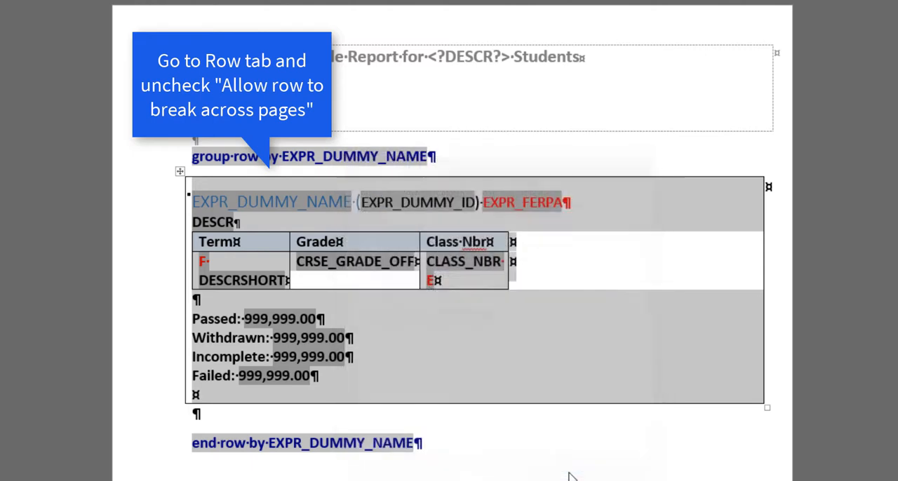
{"action": "left_click", "coordinate": [440, 421]}
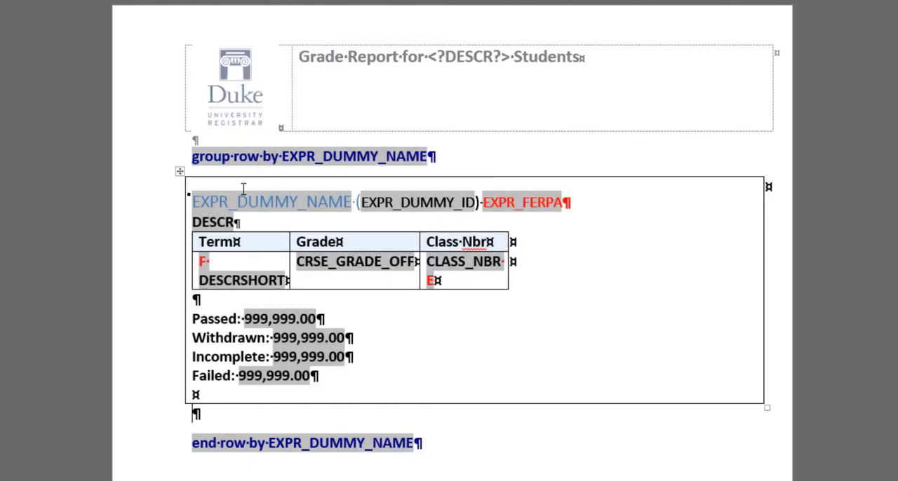
Step: Reopen the outer table's properties and check its row break option
{"action": "left_click", "coordinate": [180, 172]}
{"action": "right_click", "coordinate": [181, 171]}
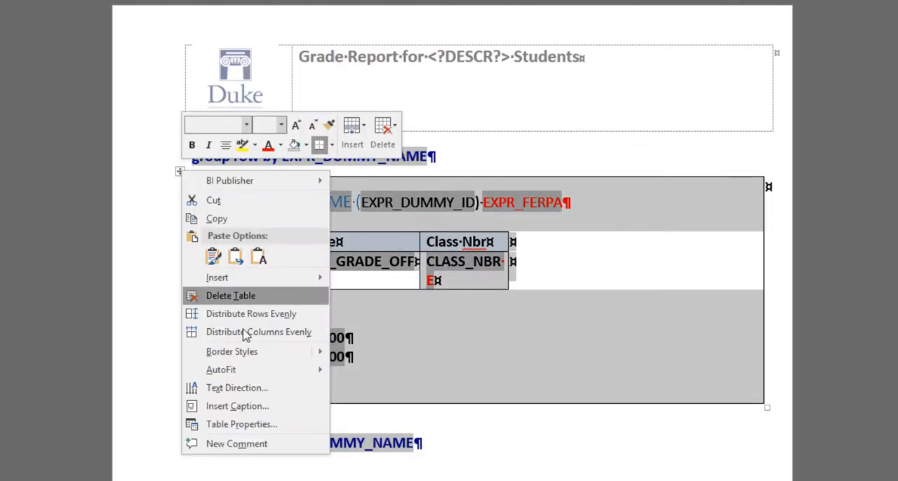
{"action": "left_click", "coordinate": [253, 426]}
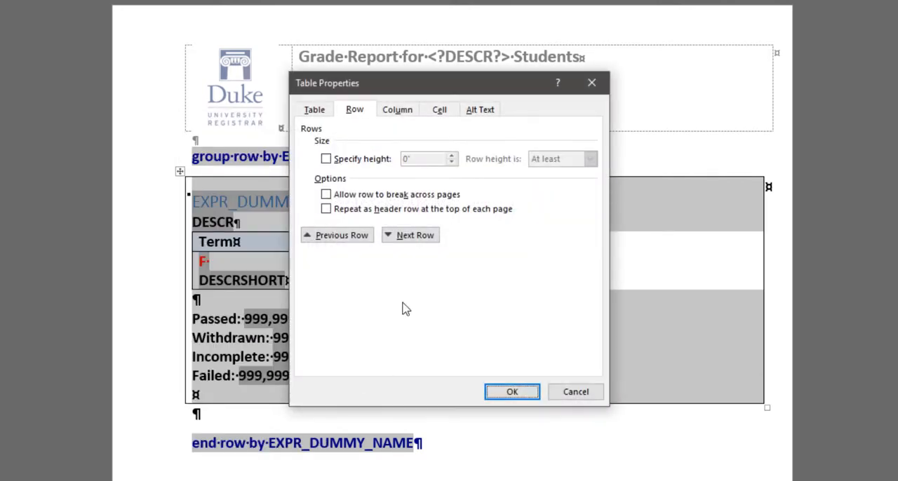
{"action": "left_click", "coordinate": [510, 397]}
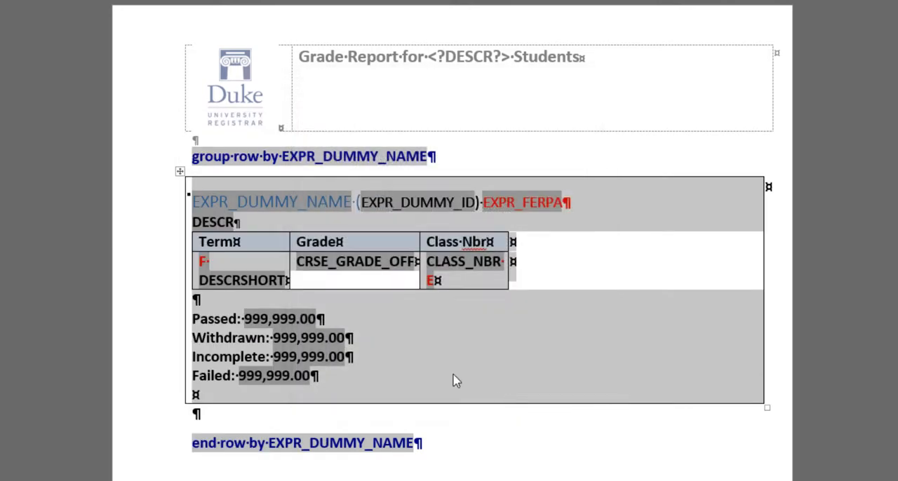
Step: Set the outer table around the student block to No Border
{"action": "left_click", "coordinate": [181, 171]}
{"action": "left_click", "coordinate": [331, 145]}
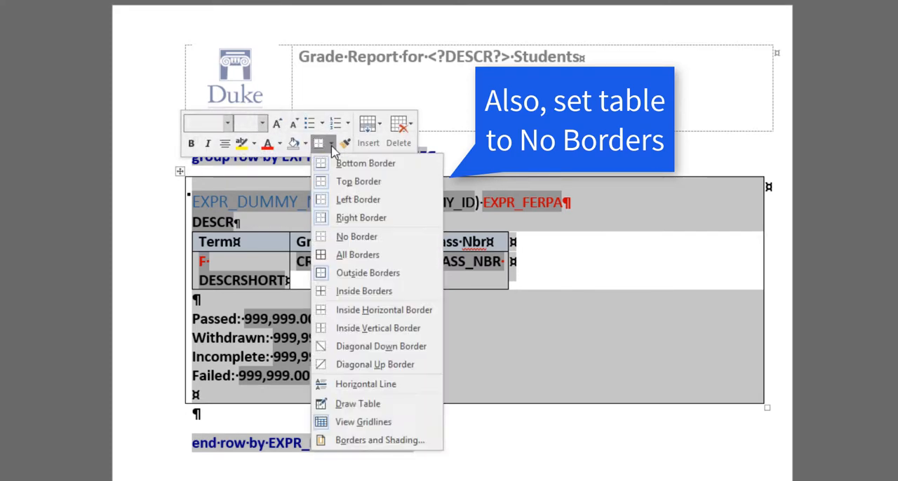
{"action": "left_click", "coordinate": [356, 237]}
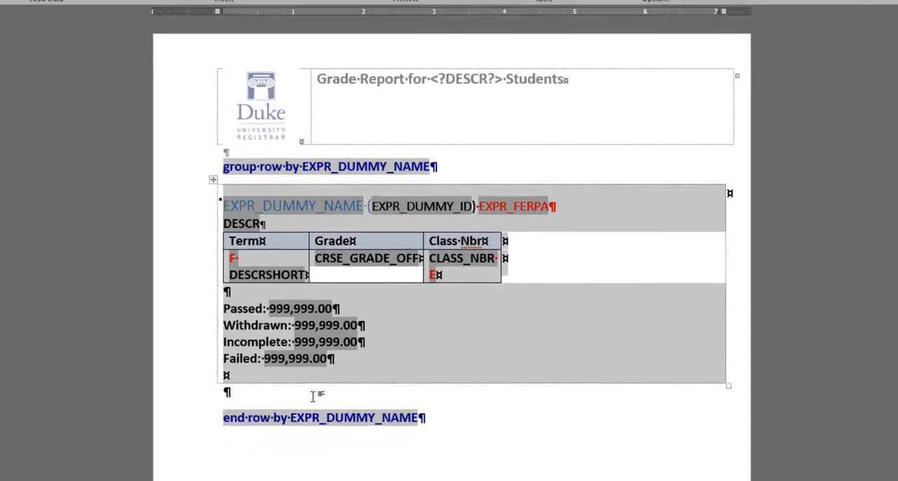
Step: Preview the report as PDF again and check how the student blocks fall on each page
{"action": "left_click", "coordinate": [313, 397]}
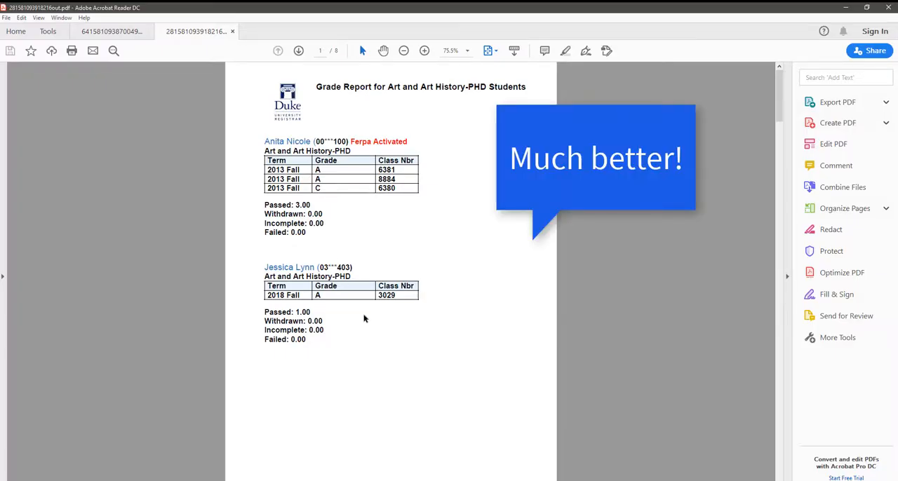
{"action": "scroll", "coordinate": [384, 347], "scroll_direction": "down", "scroll_amount": 2}
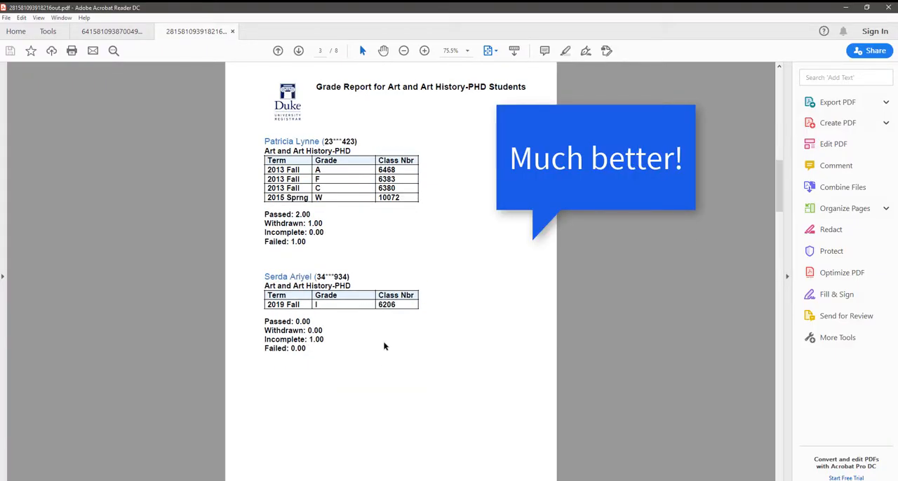
{"action": "scroll", "coordinate": [383, 346], "scroll_direction": "down", "scroll_amount": 1}
{"action": "scroll", "coordinate": [383, 346], "scroll_direction": "down", "scroll_amount": 1}
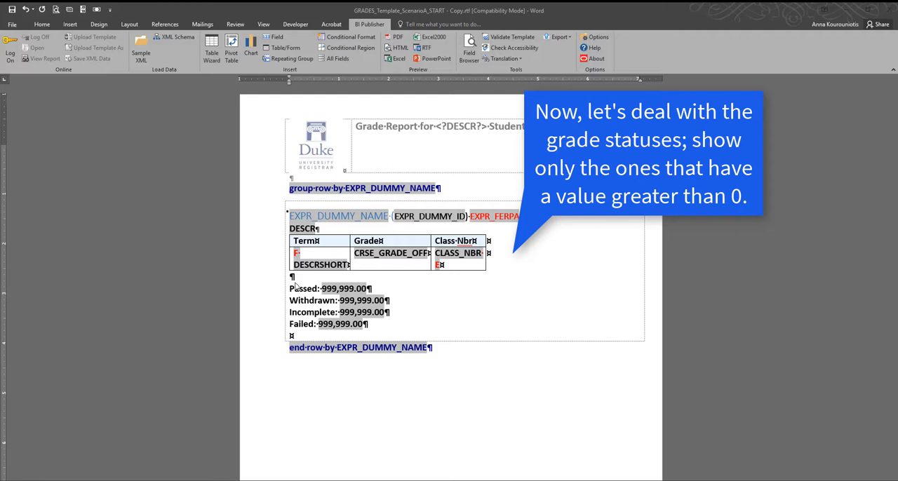
Step: Insert a conditional region around the Passed line in the Word template so it shows only when the number field EXPR_PASSED is greater than 0
{"action": "left_click", "coordinate": [296, 288]}
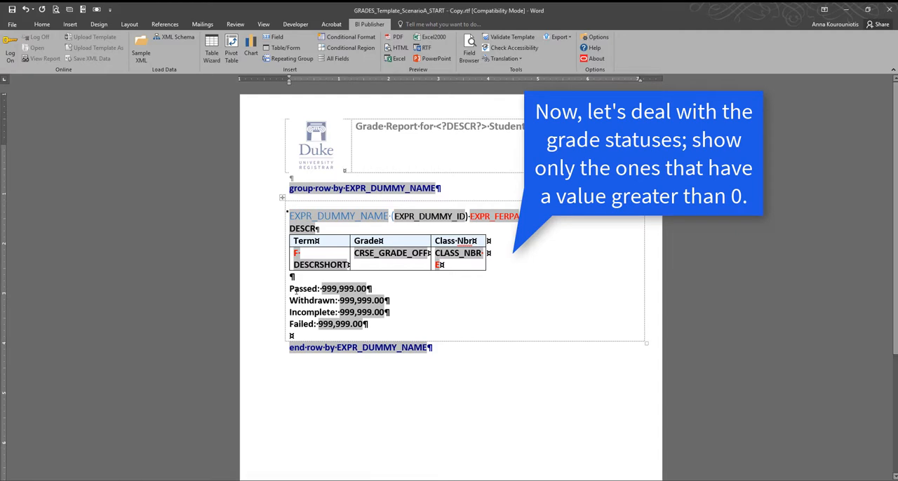
{"action": "left_click", "coordinate": [290, 289]}
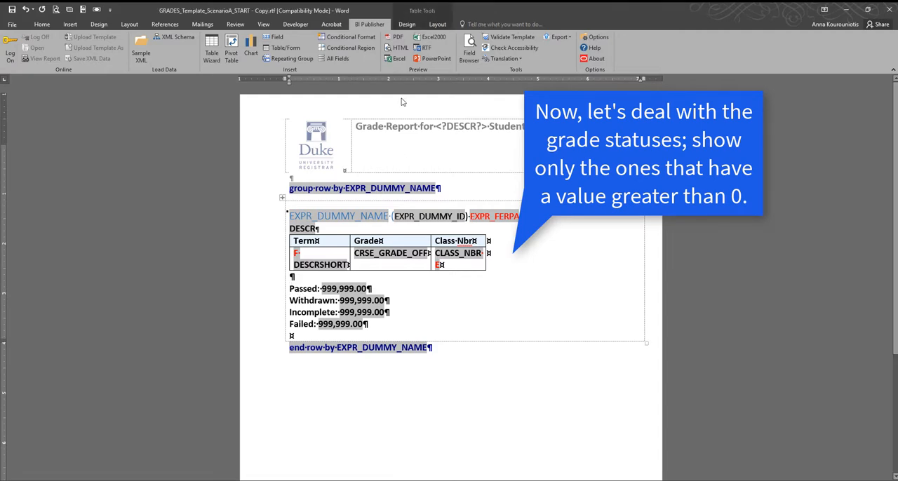
{"action": "left_click", "coordinate": [365, 51]}
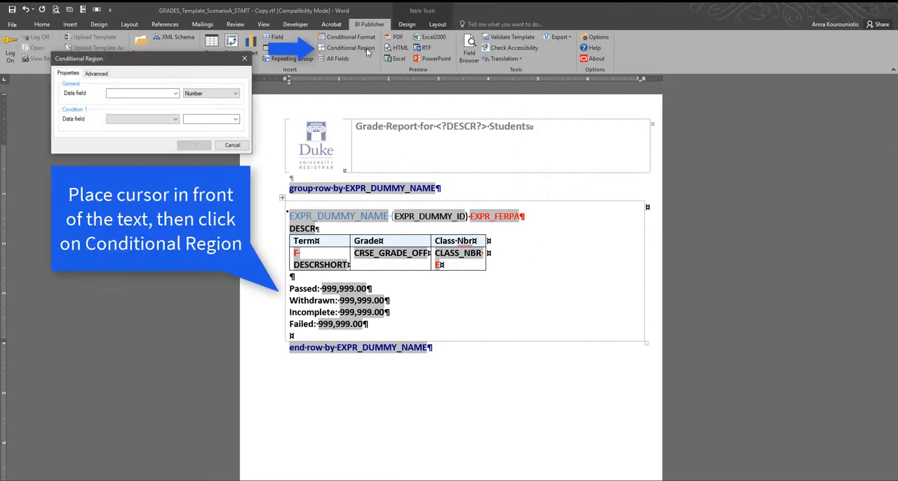
{"action": "left_click_drag", "start_coordinate": [189, 63], "coordinate": [528, 228]}
{"action": "left_click", "coordinate": [516, 259]}
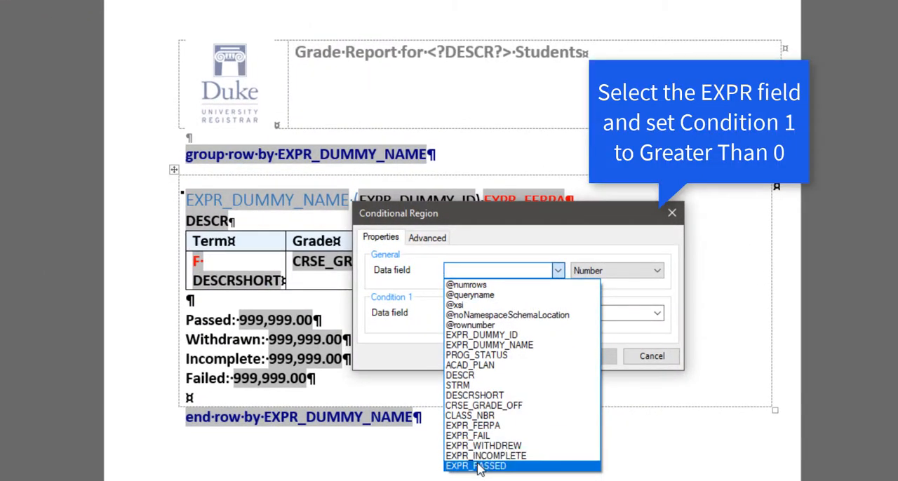
{"action": "left_click", "coordinate": [479, 467]}
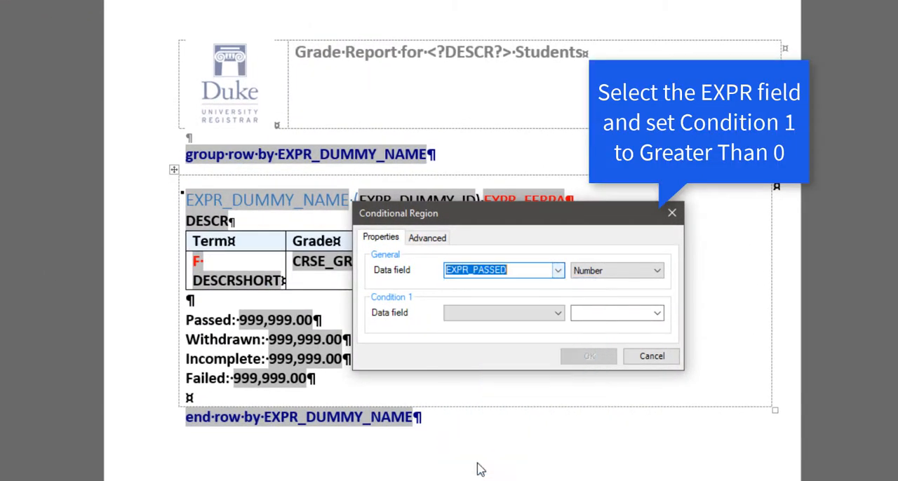
{"action": "left_click", "coordinate": [557, 314]}
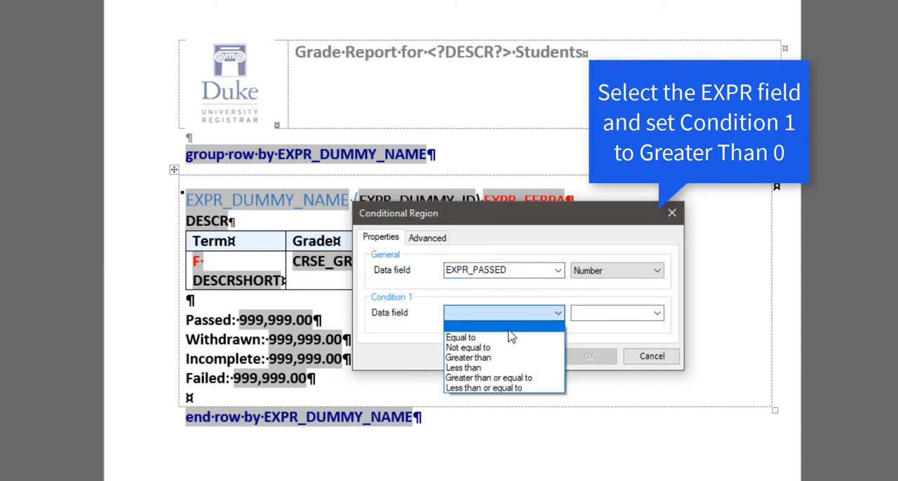
{"action": "left_click", "coordinate": [484, 357]}
{"action": "left_click", "coordinate": [621, 319]}
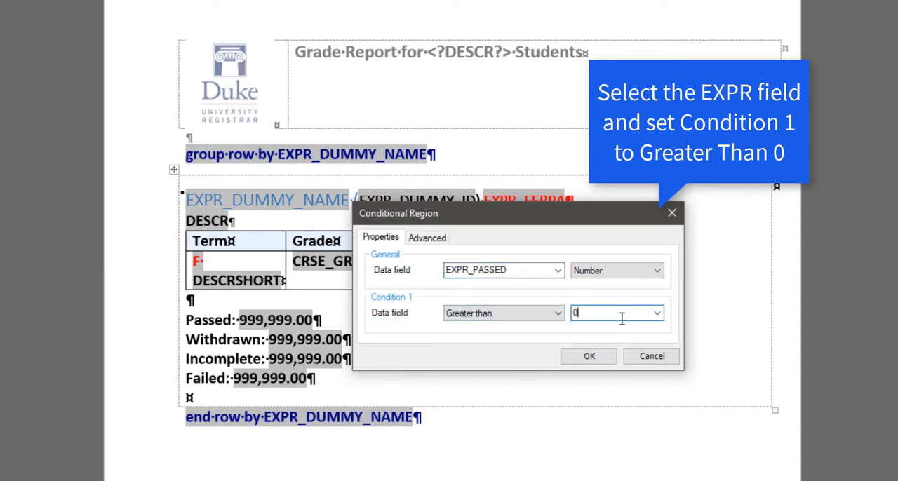
{"action": "left_click", "coordinate": [594, 357]}
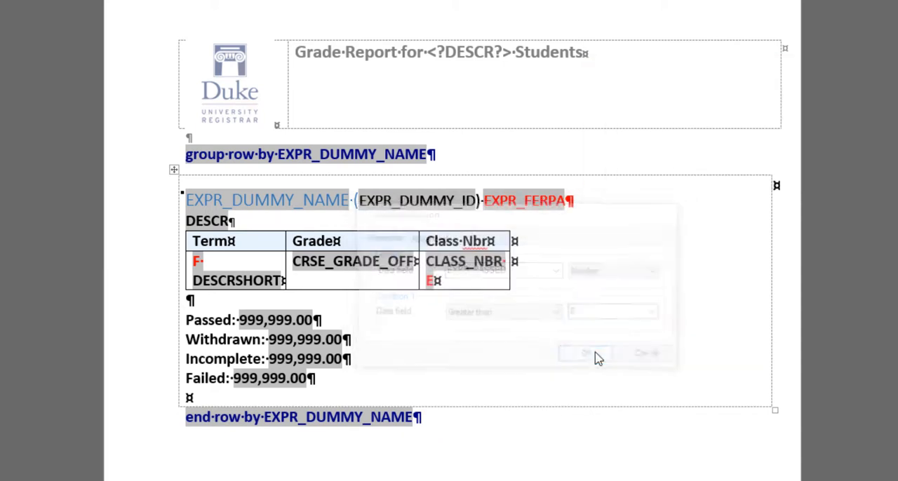
Step: Color the EC and C conditional tags around the Passed line red
{"action": "double_click", "coordinate": [335, 320]}
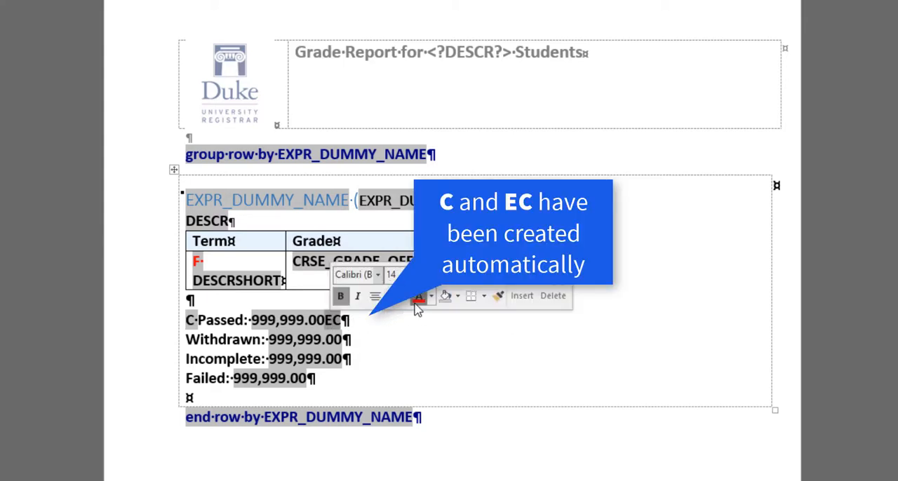
{"action": "left_click", "coordinate": [417, 298]}
{"action": "double_click", "coordinate": [189, 320]}
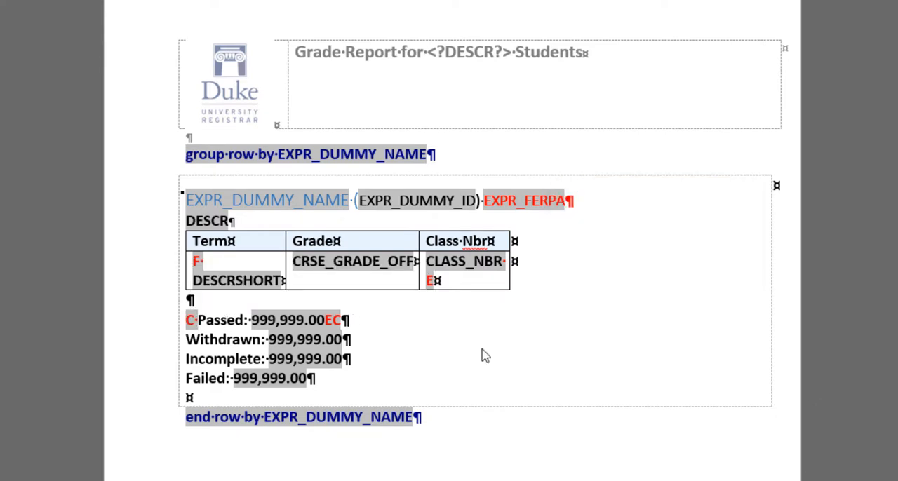
Step: Insert a conditional region around the Withdrawn line so it shows only when the number field EXPR_WITHDREW is greater than 0
{"action": "left_click", "coordinate": [188, 343]}
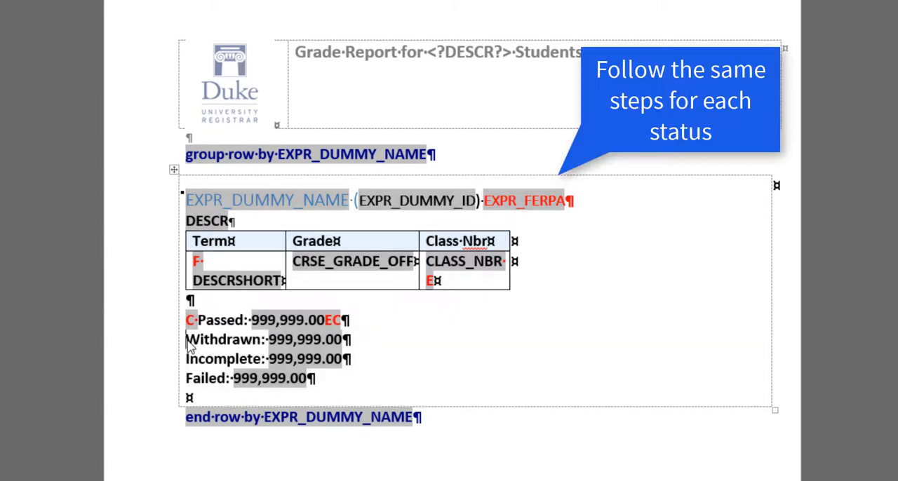
{"action": "left_click", "coordinate": [68, 0]}
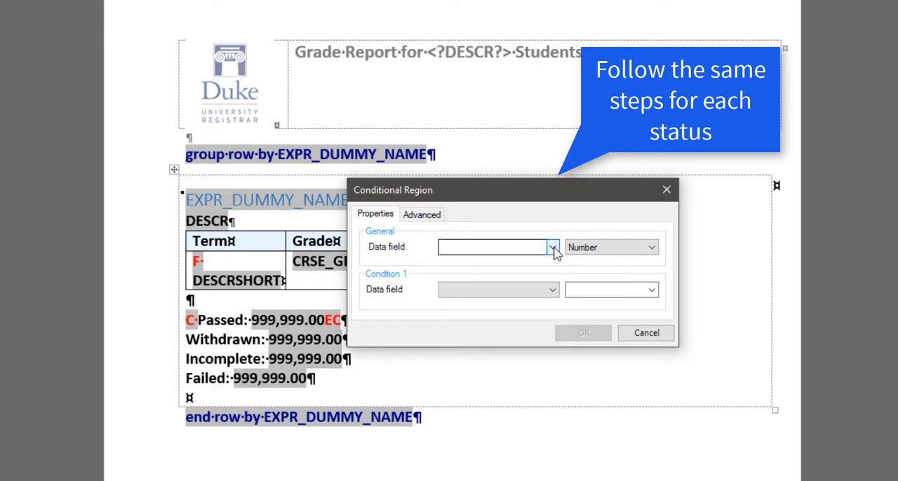
{"action": "left_click", "coordinate": [553, 248]}
{"action": "left_click", "coordinate": [527, 423]}
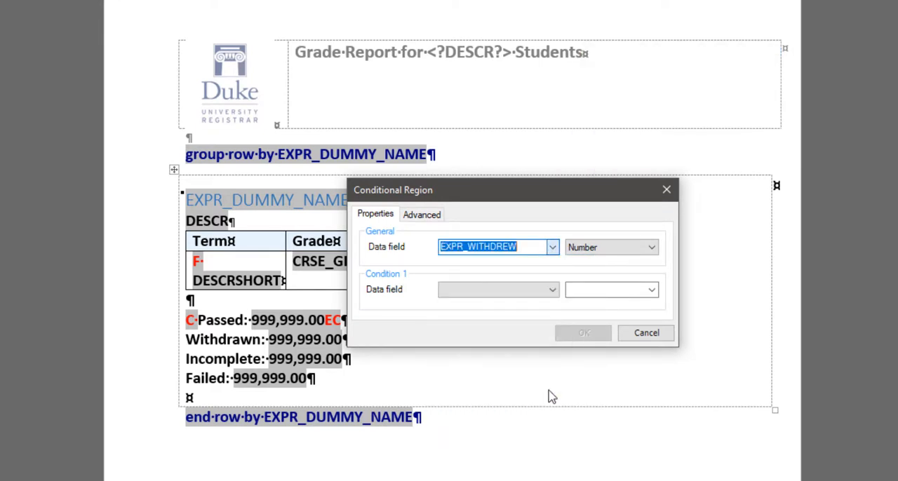
{"action": "left_click", "coordinate": [514, 292]}
{"action": "left_click", "coordinate": [507, 331]}
{"action": "left_click", "coordinate": [594, 291]}
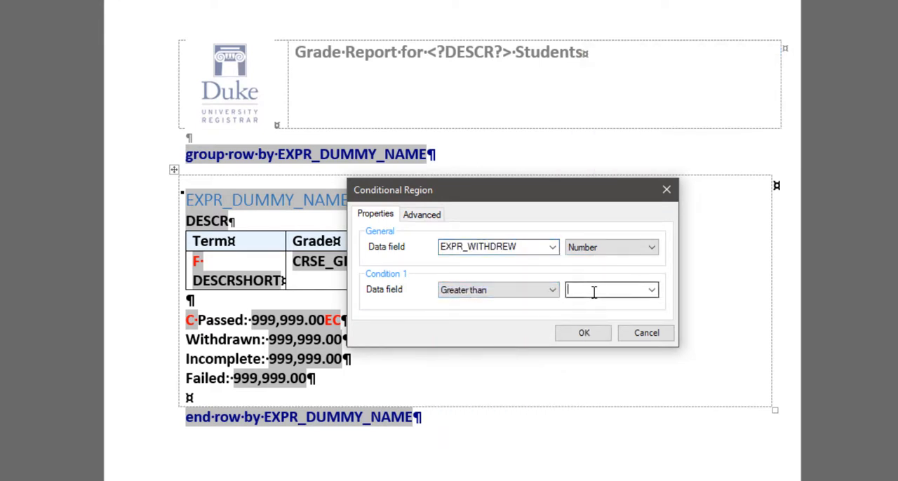
{"action": "type", "text": "0"}
{"action": "left_click", "coordinate": [584, 334]}
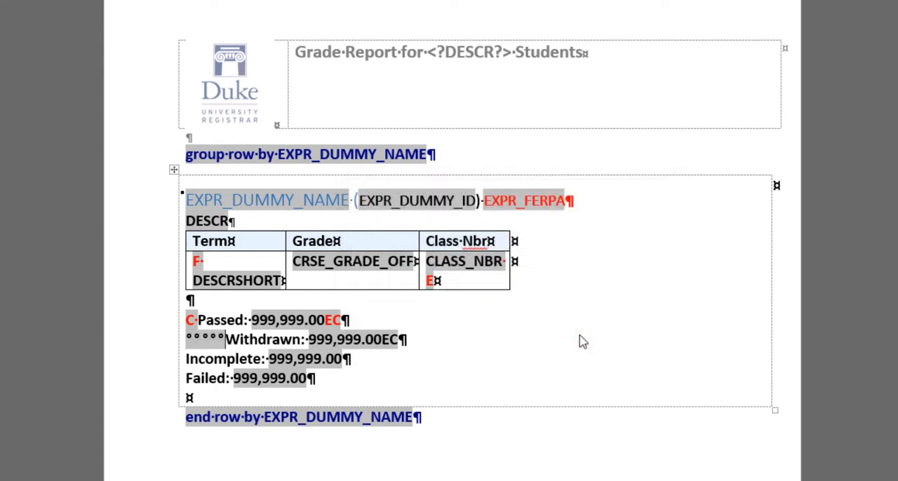
Step: Color the EC and C conditional tags around the Withdrawn line red
{"action": "left_click_drag", "start_coordinate": [361, 342], "coordinate": [371, 341]}
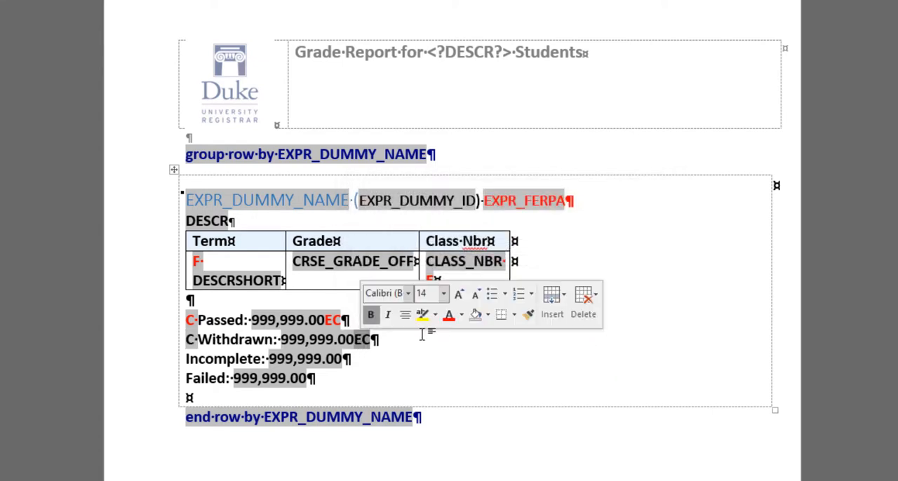
{"action": "left_click", "coordinate": [449, 318]}
{"action": "left_click_drag", "start_coordinate": [186, 341], "coordinate": [197, 341]}
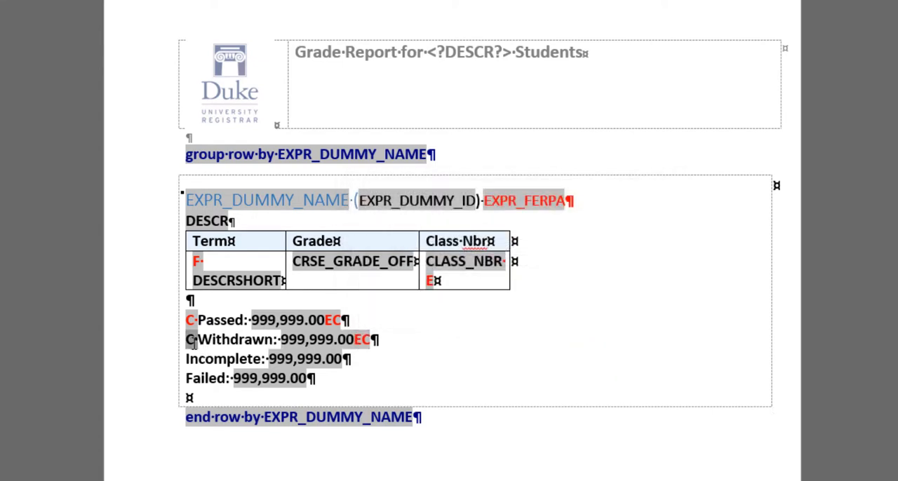
{"action": "left_click", "coordinate": [280, 318]}
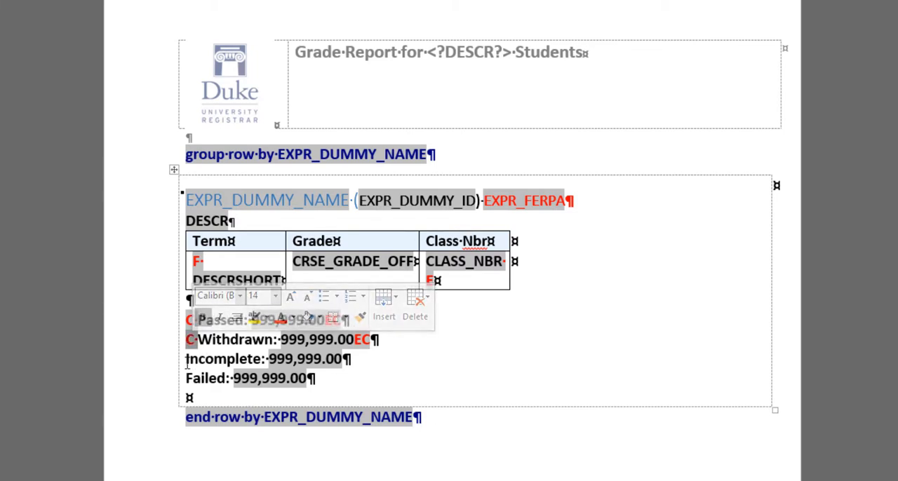
Step: Insert a conditional region around the Incomplete line so it shows only when the number field EXPR_INCOMPLETE is greater than 0
{"action": "left_click", "coordinate": [186, 359]}
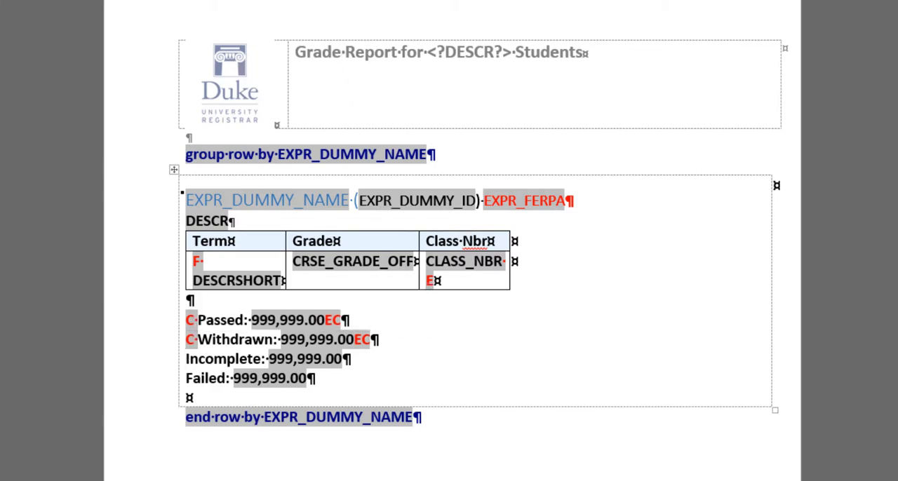
{"action": "left_click", "coordinate": [161, 1]}
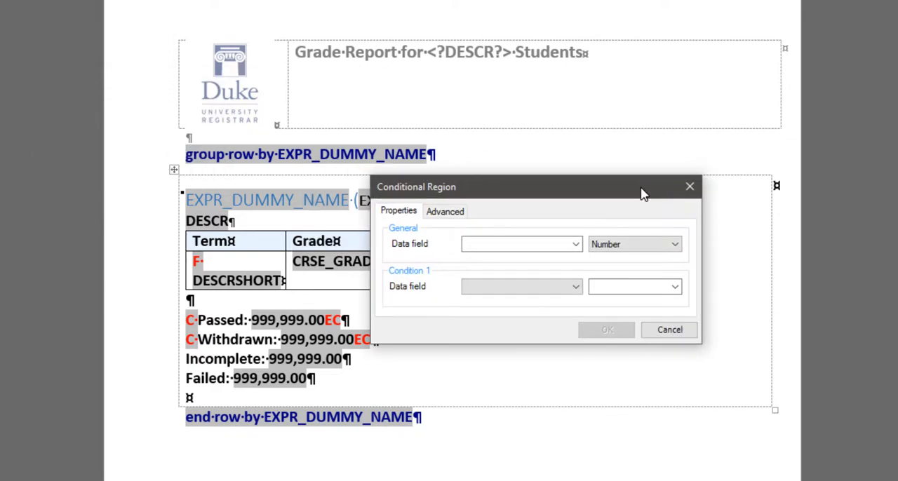
{"action": "left_click", "coordinate": [575, 244]}
{"action": "left_click", "coordinate": [504, 429]}
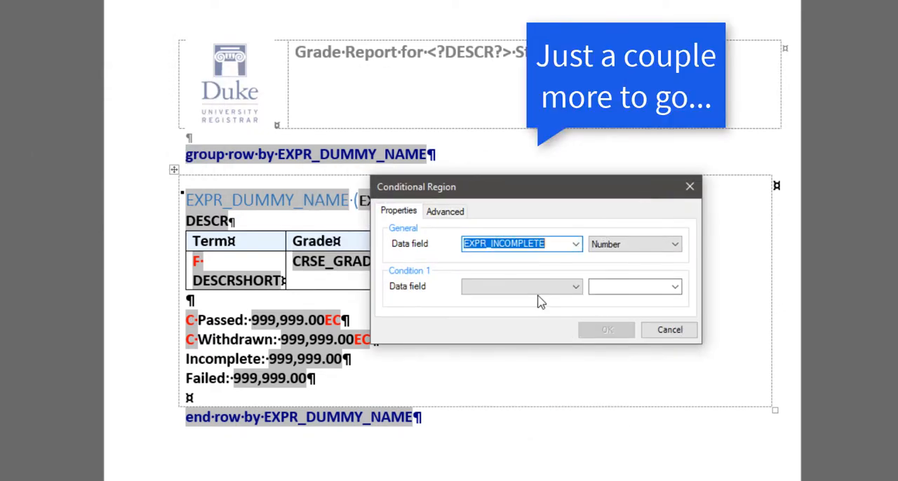
{"action": "left_click", "coordinate": [551, 288]}
{"action": "left_click", "coordinate": [491, 331]}
{"action": "left_click", "coordinate": [622, 288]}
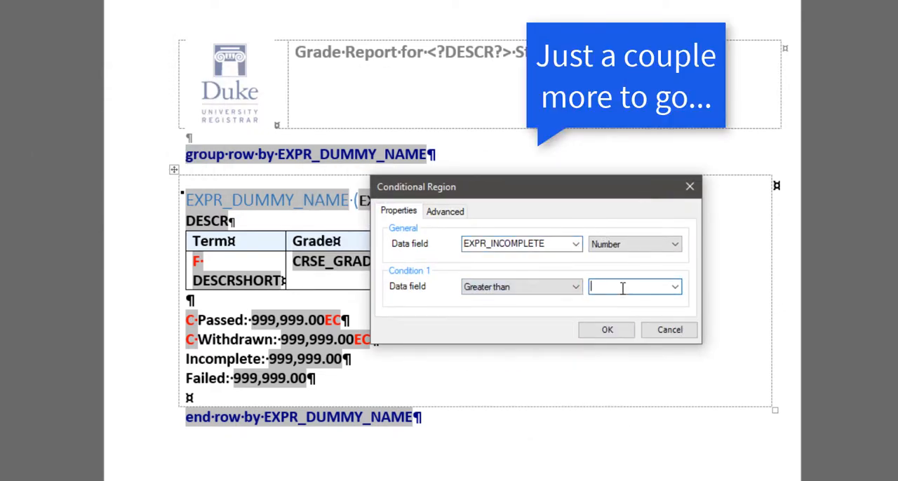
{"action": "type", "text": "0"}
{"action": "left_click", "coordinate": [605, 331]}
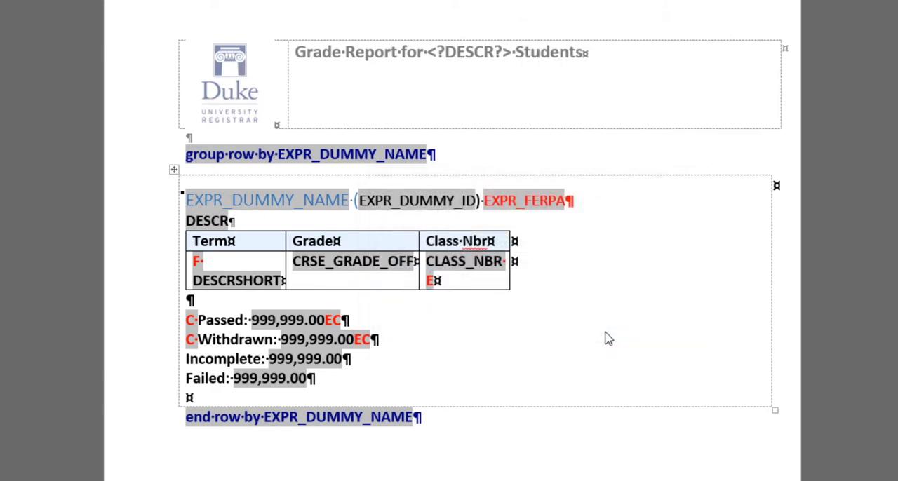
Step: Color the EC and C conditional tags around the Incomplete line red
{"action": "left_click_drag", "start_coordinate": [370, 358], "coordinate": [353, 359]}
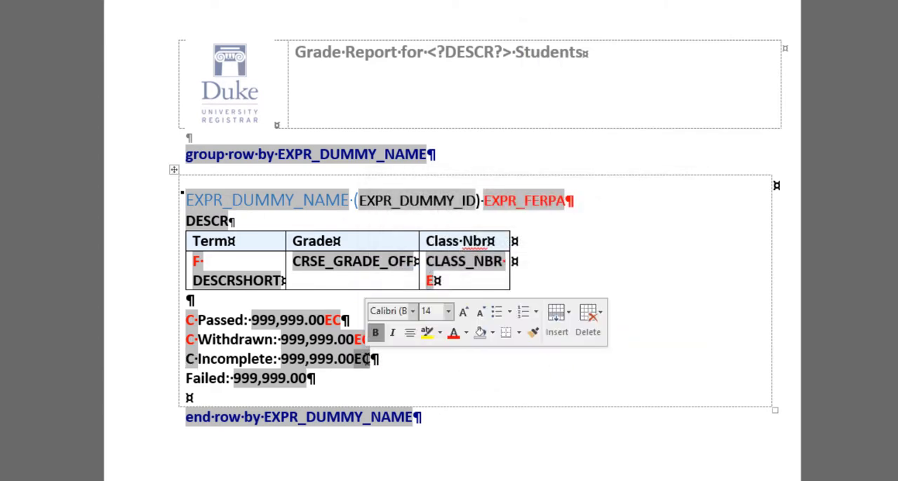
{"action": "left_click", "coordinate": [453, 332]}
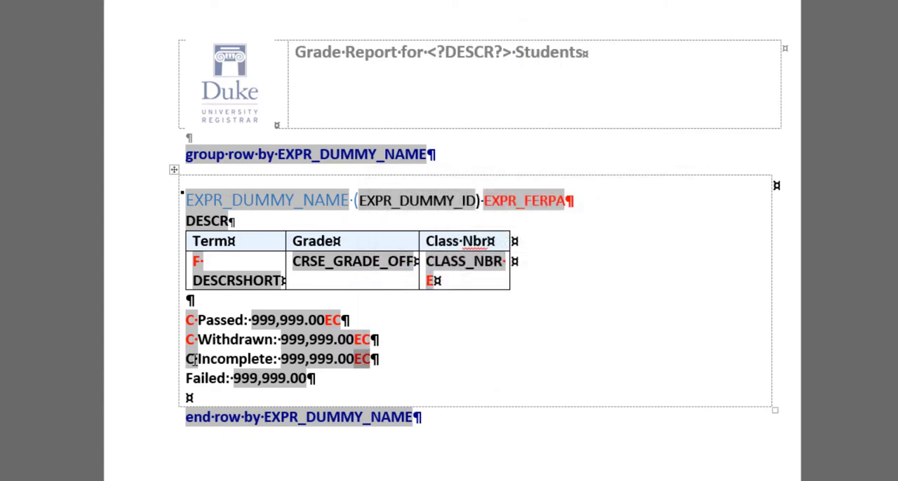
{"action": "left_click_drag", "start_coordinate": [197, 358], "coordinate": [185, 359]}
{"action": "left_click", "coordinate": [281, 333]}
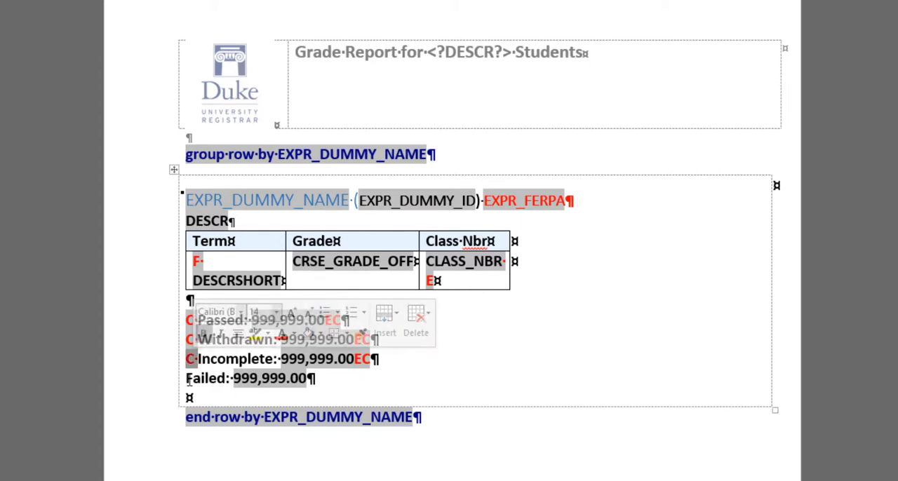
Step: Insert a conditional region around the Failed line so it shows only when the number field EXPR_FAIL is greater than 0
{"action": "left_click", "coordinate": [188, 379]}
{"action": "left_click", "coordinate": [95, 3]}
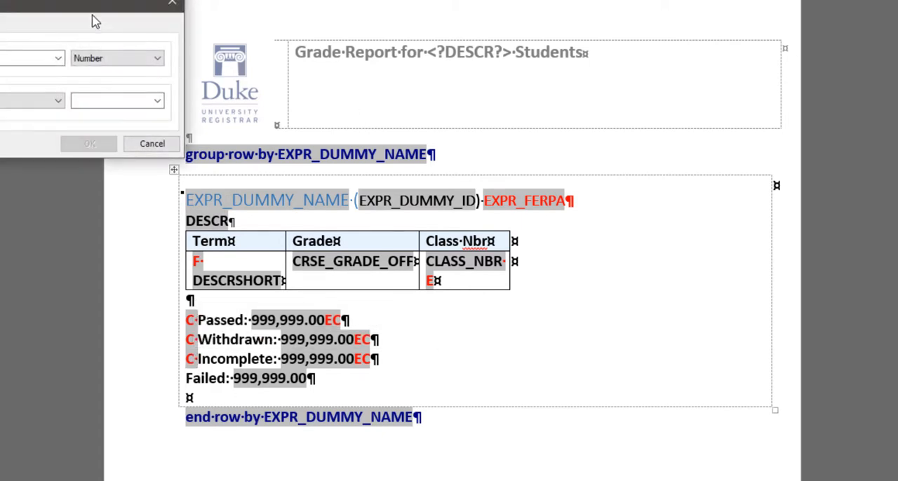
{"action": "left_click_drag", "start_coordinate": [49, 4], "coordinate": [575, 215]}
{"action": "left_click", "coordinate": [583, 273]}
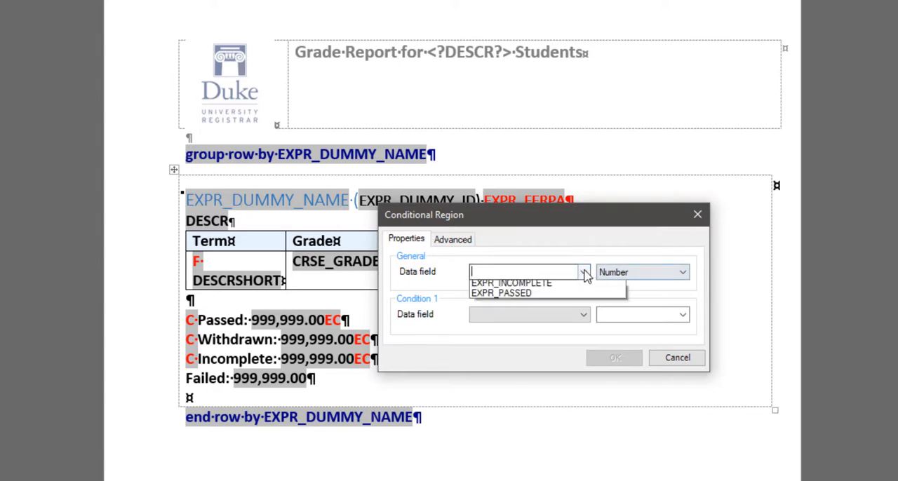
{"action": "left_click", "coordinate": [519, 437]}
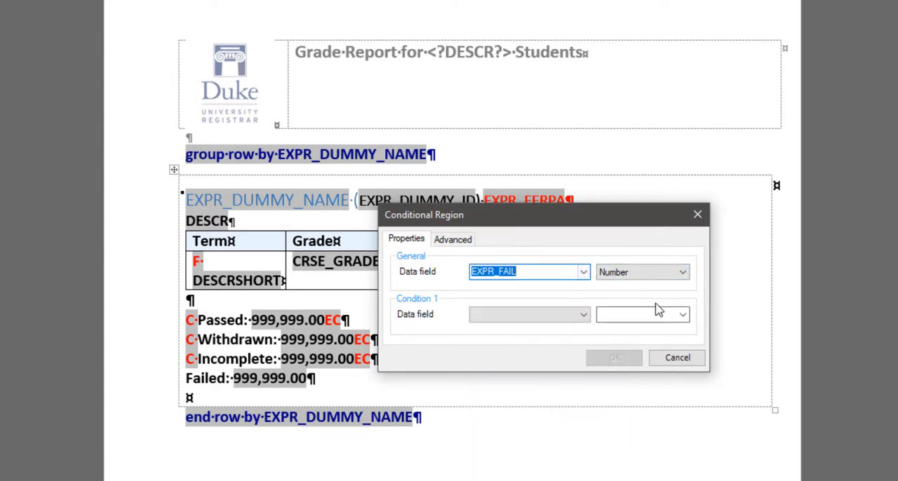
{"action": "left_click", "coordinate": [585, 316]}
{"action": "left_click", "coordinate": [515, 359]}
{"action": "left_click", "coordinate": [613, 315]}
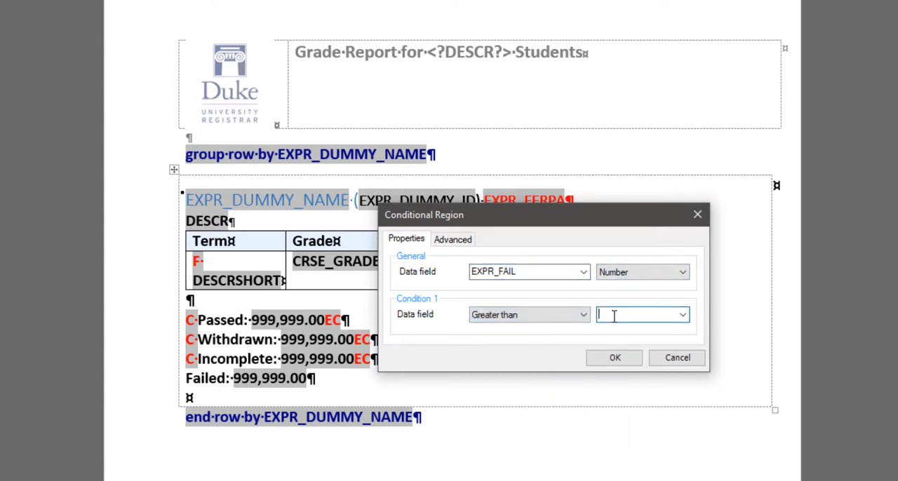
{"action": "type", "text": "0"}
{"action": "left_click", "coordinate": [610, 358]}
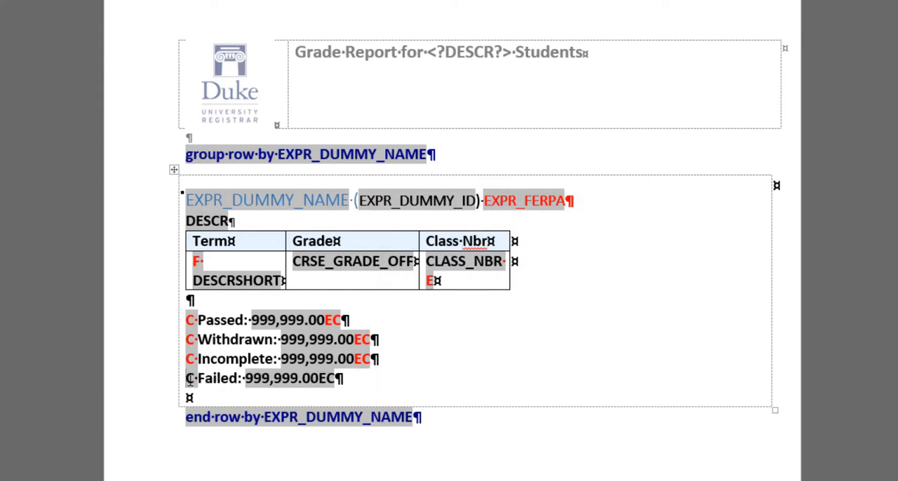
Step: Color the C and EC conditional tags around the Failed line red
{"action": "left_click", "coordinate": [190, 379]}
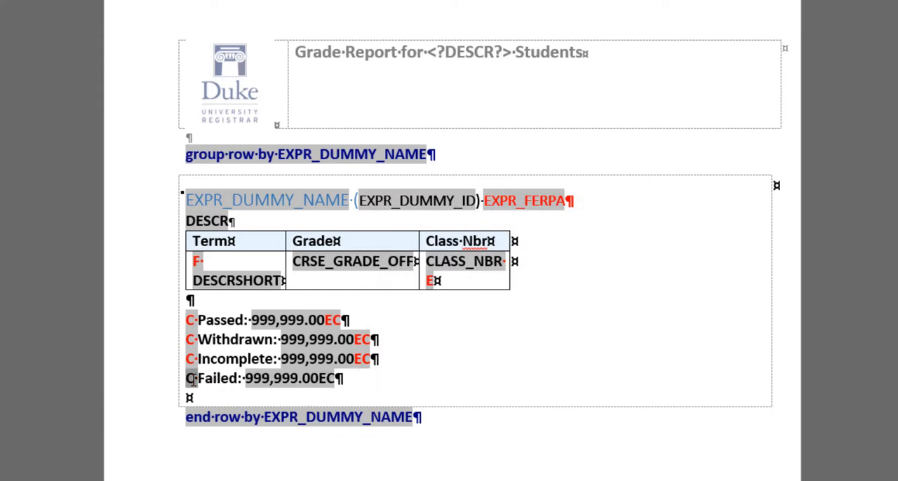
{"action": "left_click", "coordinate": [323, 384]}
{"action": "left_click", "coordinate": [417, 359]}
{"action": "left_click", "coordinate": [350, 382]}
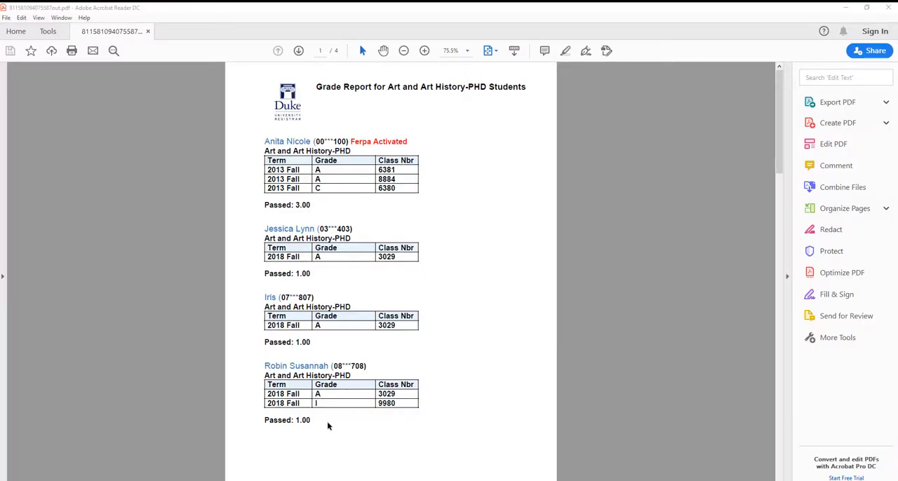
Step: Compare the students' grades with the status totals listed beneath them on the first two pages of the PDF preview, and close it
{"action": "left_click_drag", "start_coordinate": [320, 404], "coordinate": [268, 403]}
{"action": "left_click_drag", "start_coordinate": [312, 421], "coordinate": [273, 422]}
{"action": "left_click", "coordinate": [470, 392]}
{"action": "scroll", "coordinate": [470, 391], "scroll_direction": "down", "scroll_amount": 2}
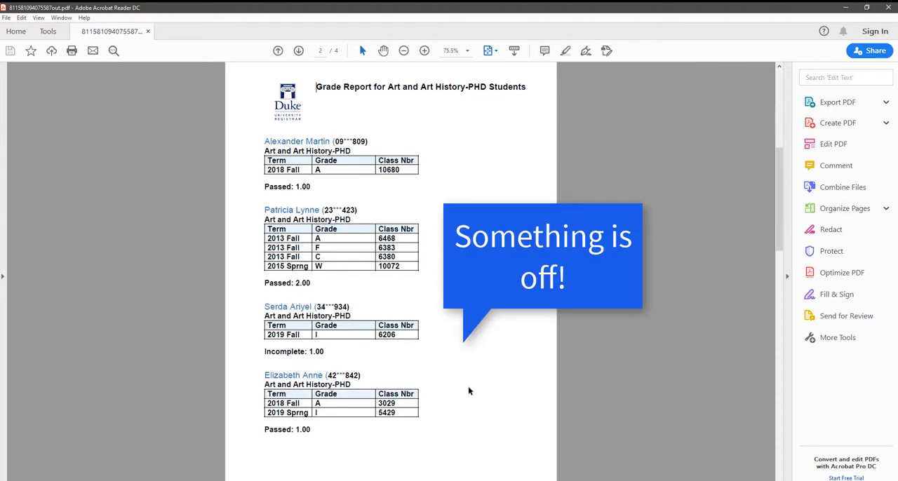
{"action": "left_click_drag", "start_coordinate": [321, 247], "coordinate": [268, 247]}
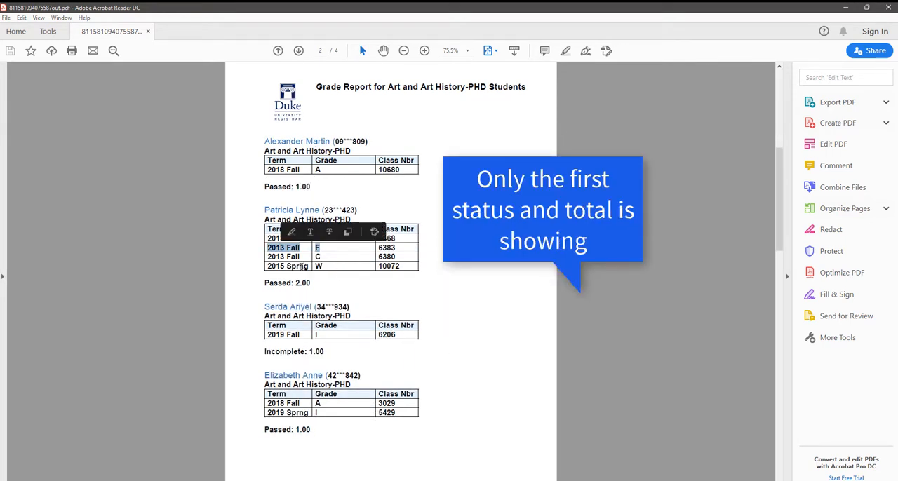
{"action": "left_click_drag", "start_coordinate": [312, 283], "coordinate": [267, 286]}
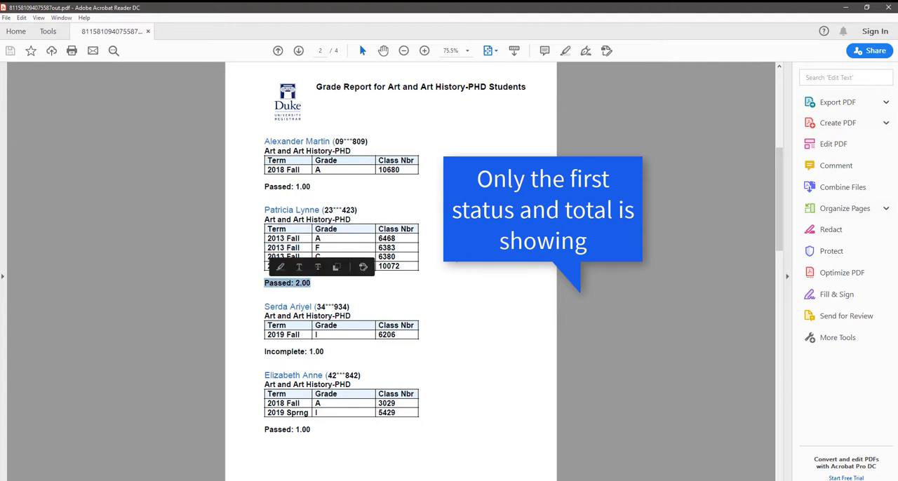
{"action": "left_click", "coordinate": [627, 179]}
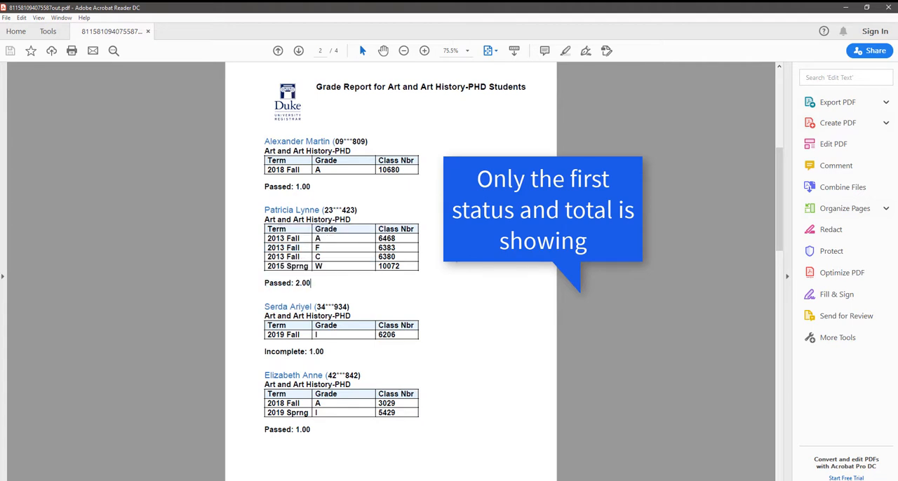
{"action": "left_click", "coordinate": [888, 8]}
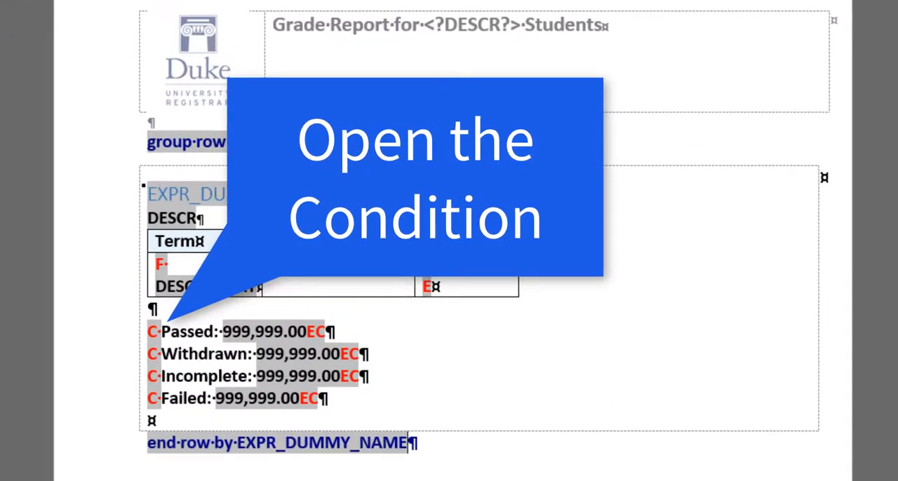
Step: Change the condition code of the Passed line's C tag to <?if:sum(current-group()/EXPR_PASSED)>0?>
{"action": "left_click", "coordinate": [152, 333]}
{"action": "right_click", "coordinate": [153, 332]}
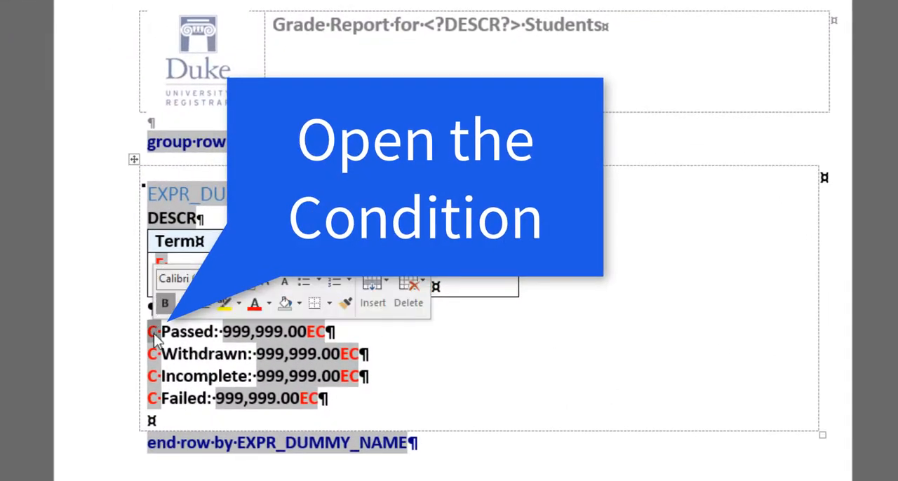
{"action": "mouse_move", "coordinate": [211, 345]}
{"action": "left_click", "coordinate": [294, 356]}
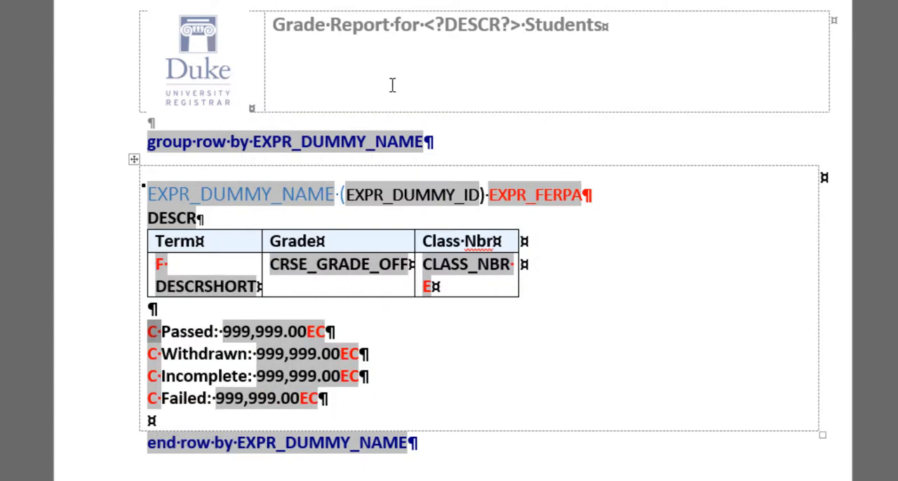
{"action": "left_click_drag", "start_coordinate": [0, 0], "coordinate": [612, 291]}
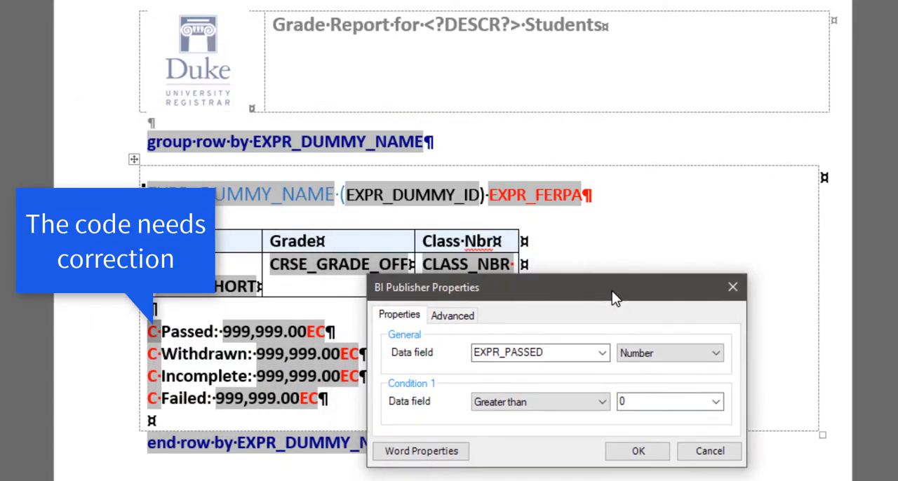
{"action": "left_click", "coordinate": [449, 316]}
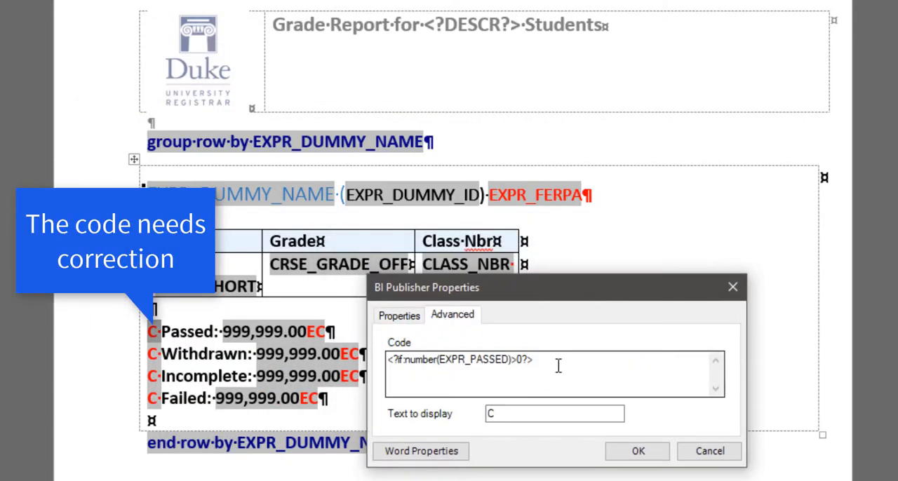
{"action": "left_click_drag", "start_coordinate": [557, 365], "coordinate": [329, 365]}
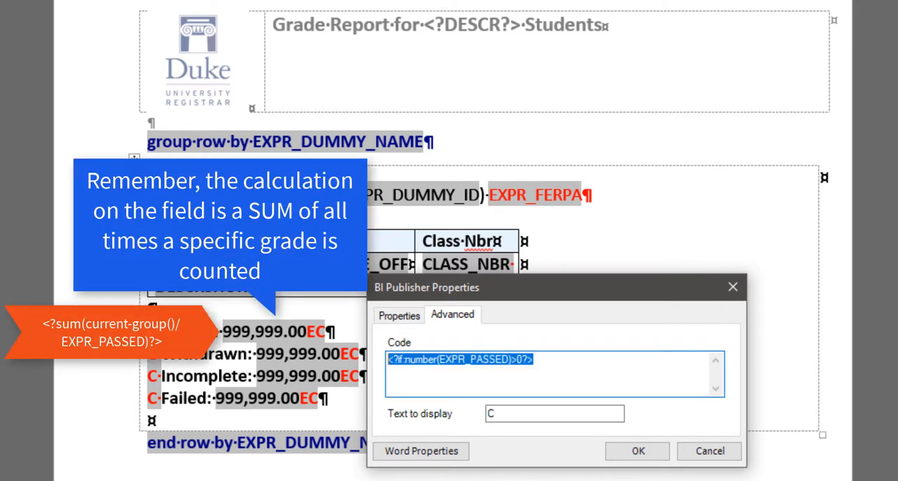
{"action": "left_click", "coordinate": [535, 364]}
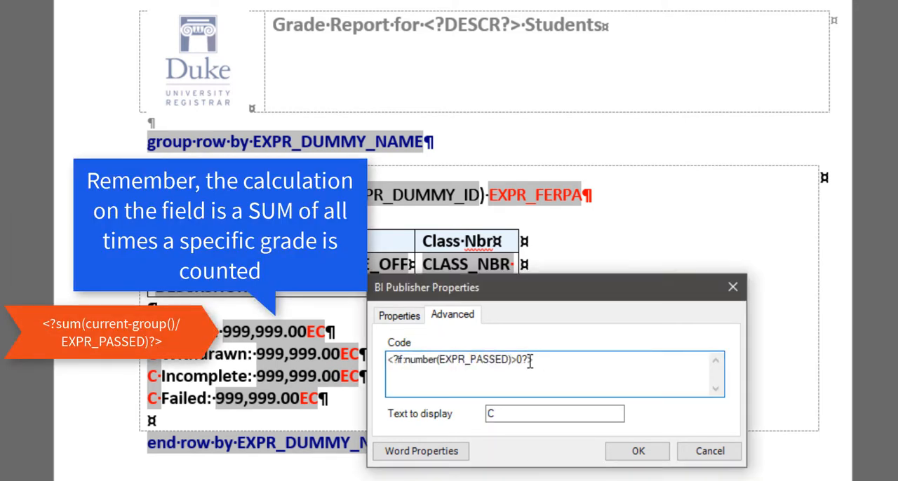
{"action": "left_click_drag", "start_coordinate": [531, 361], "coordinate": [365, 358]}
{"action": "type", "text": "<?if:sum(current-group()/EXPR_PASSED)>0?>"}
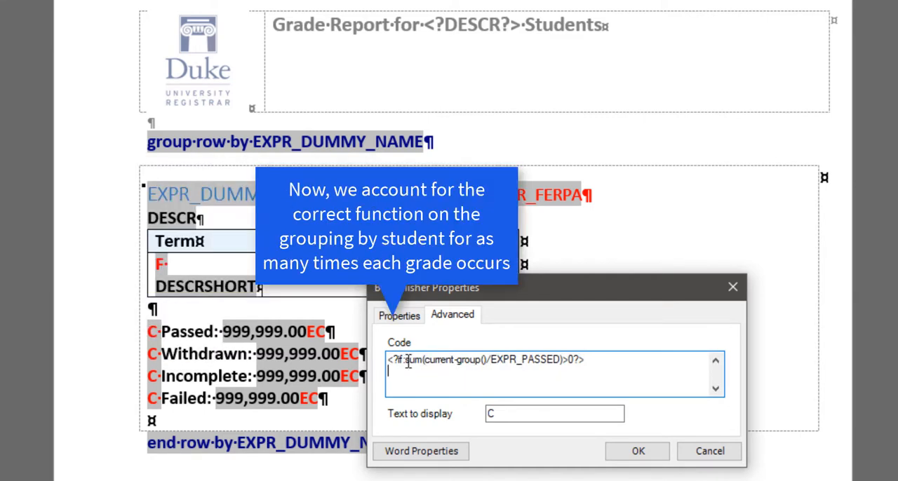
{"action": "left_click_drag", "start_coordinate": [405, 360], "coordinate": [488, 365]}
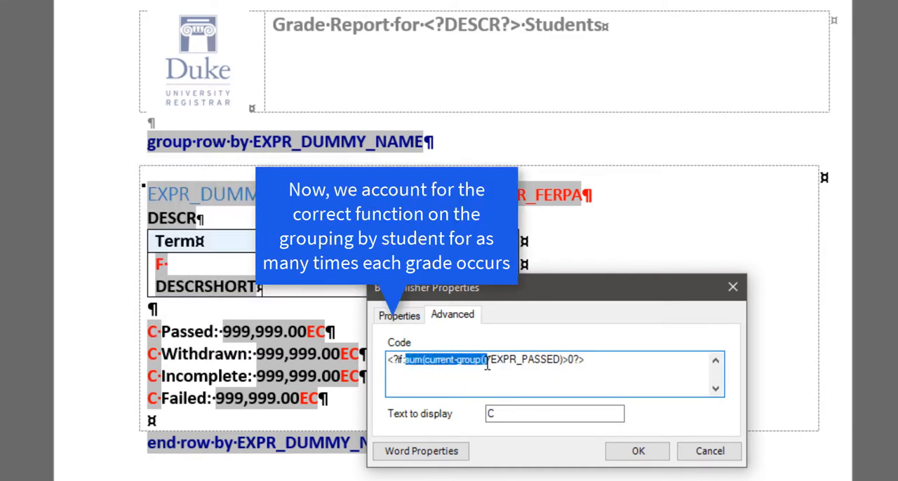
{"action": "double_click", "coordinate": [570, 360]}
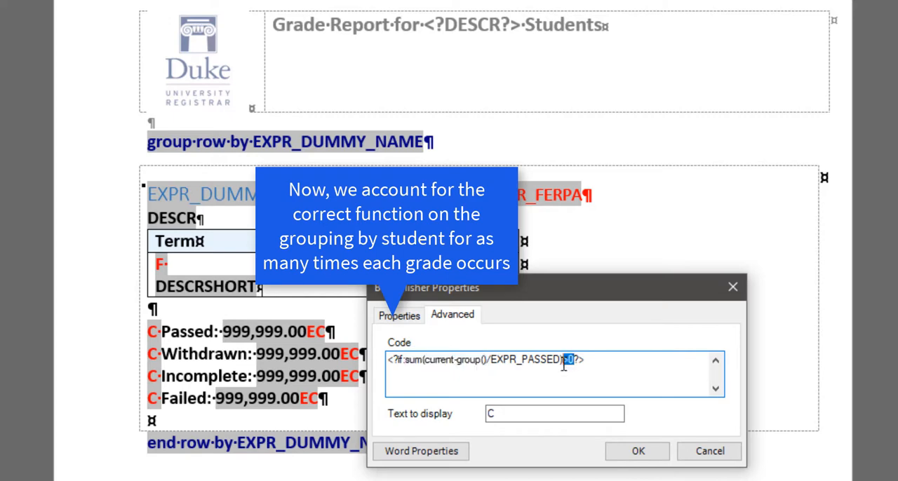
{"action": "left_click", "coordinate": [594, 363]}
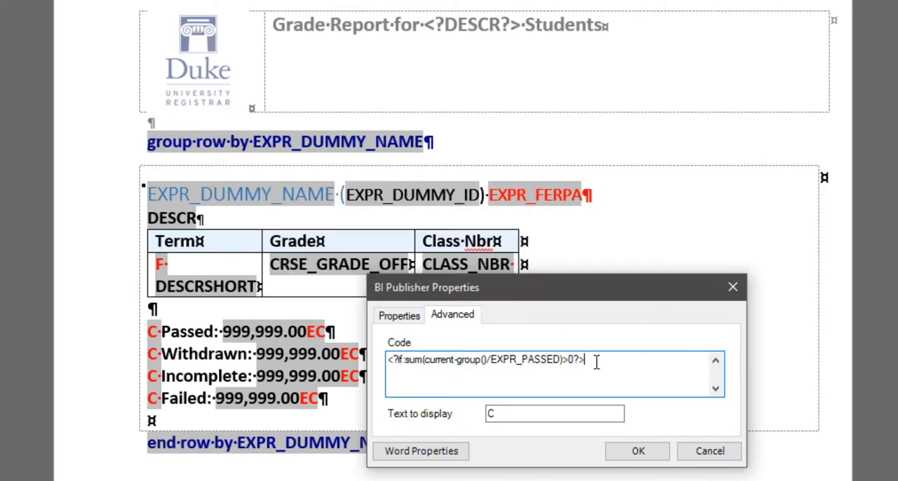
{"action": "left_click", "coordinate": [626, 457]}
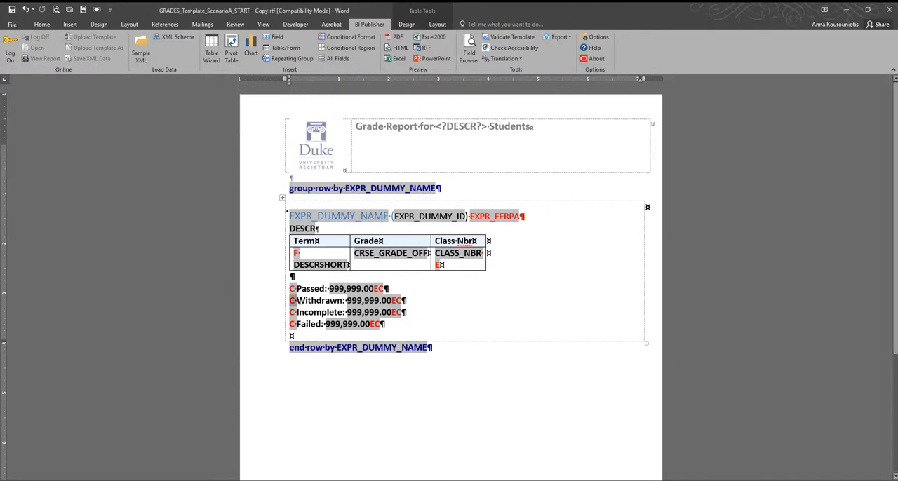
Step: Change the condition code of the Withdrawn line's C tag to <?if:sum(current-group()/EXPR_WITHDREW)>0?>
{"action": "right_click", "coordinate": [294, 302]}
{"action": "mouse_move", "coordinate": [311, 307]}
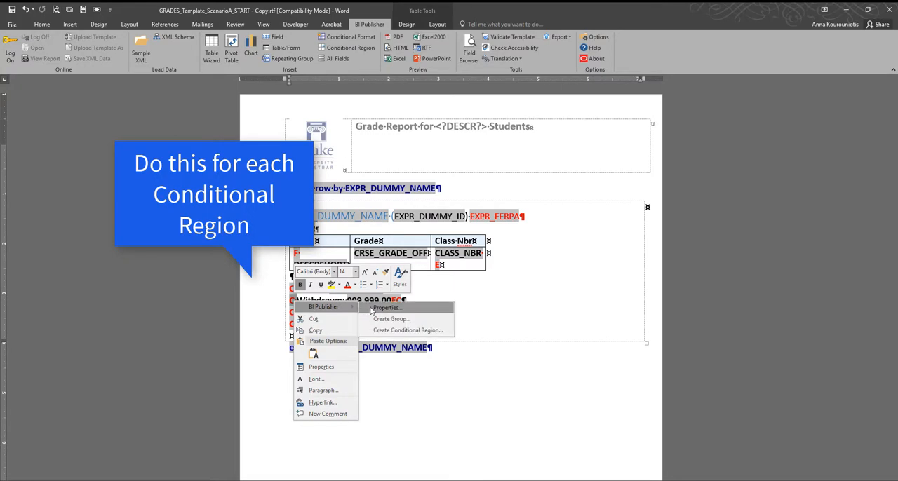
{"action": "left_click", "coordinate": [373, 308]}
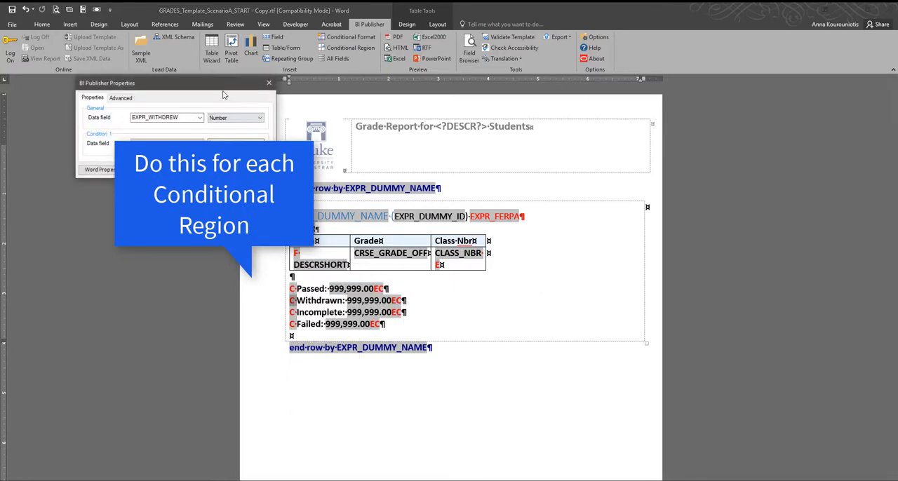
{"action": "left_click_drag", "start_coordinate": [224, 95], "coordinate": [499, 278]}
{"action": "left_click", "coordinate": [408, 287]}
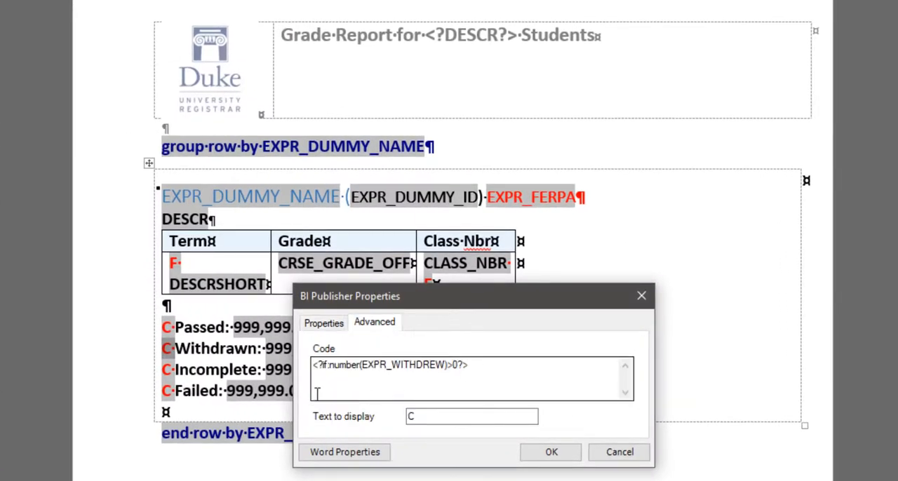
{"action": "left_click_drag", "start_coordinate": [329, 364], "coordinate": [356, 373]}
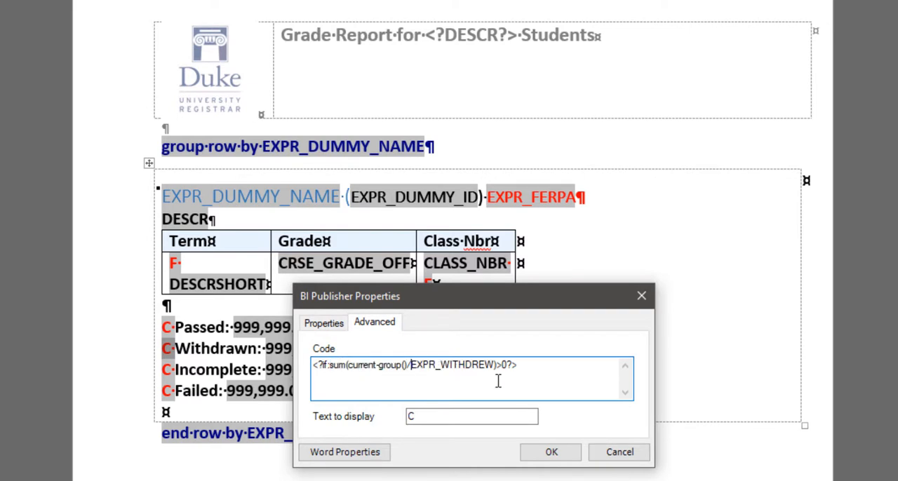
{"action": "left_click", "coordinate": [550, 452]}
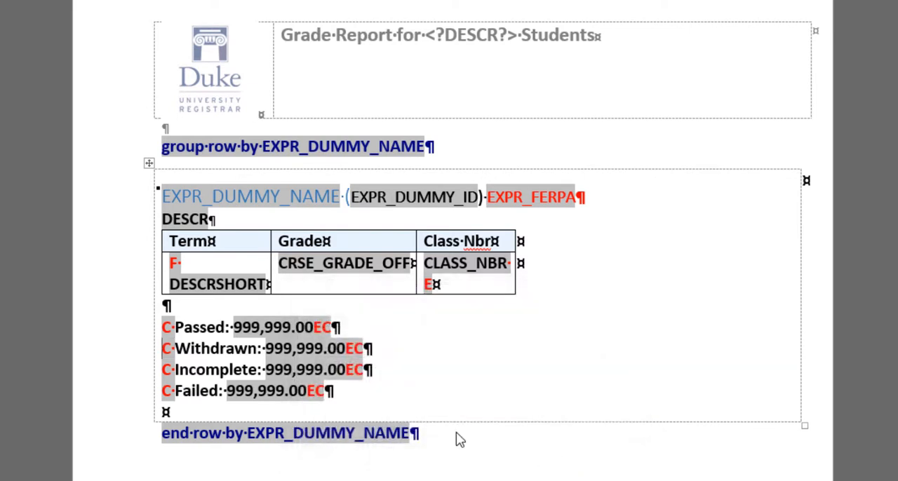
Step: Change the condition code of the Incomplete line's C tag to <?if:sum(current-group()/EXPR_INCOMPLETE)>0?>
{"action": "left_click", "coordinate": [169, 372]}
{"action": "right_click", "coordinate": [172, 376]}
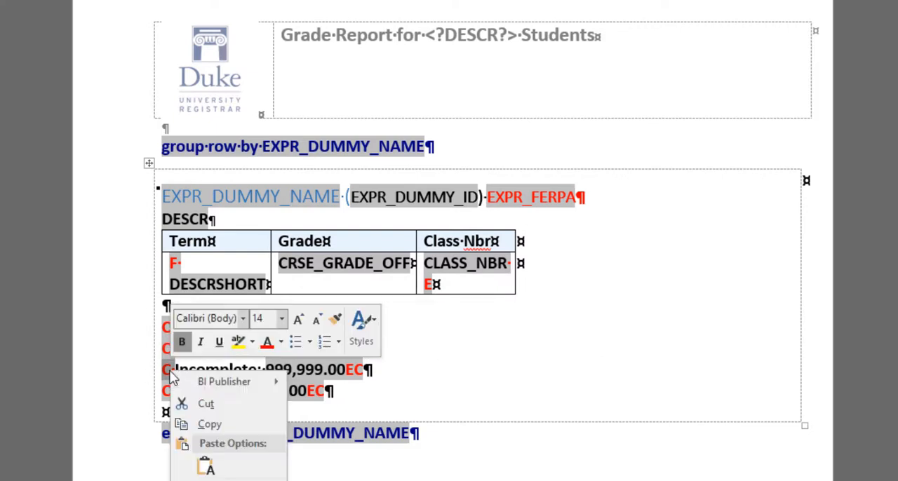
{"action": "mouse_move", "coordinate": [223, 379]}
{"action": "left_click", "coordinate": [308, 386]}
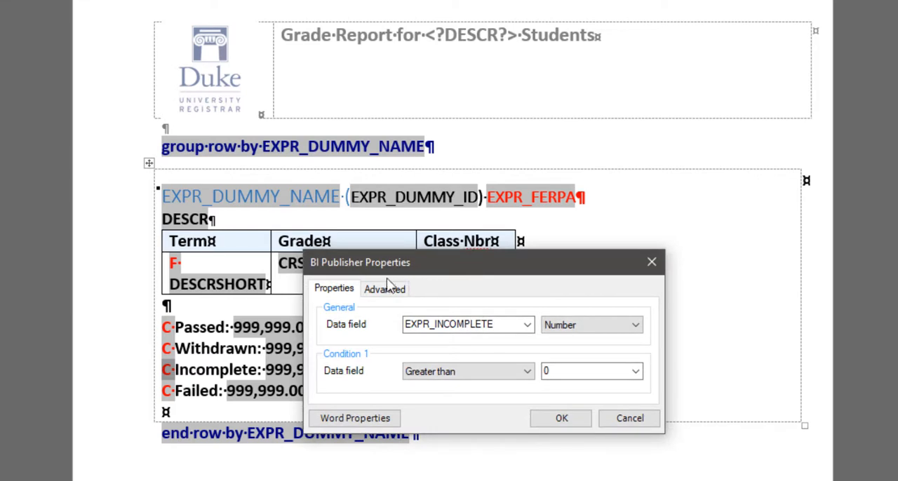
{"action": "left_click", "coordinate": [387, 291]}
{"action": "left_click_drag", "start_coordinate": [340, 336], "coordinate": [374, 338]}
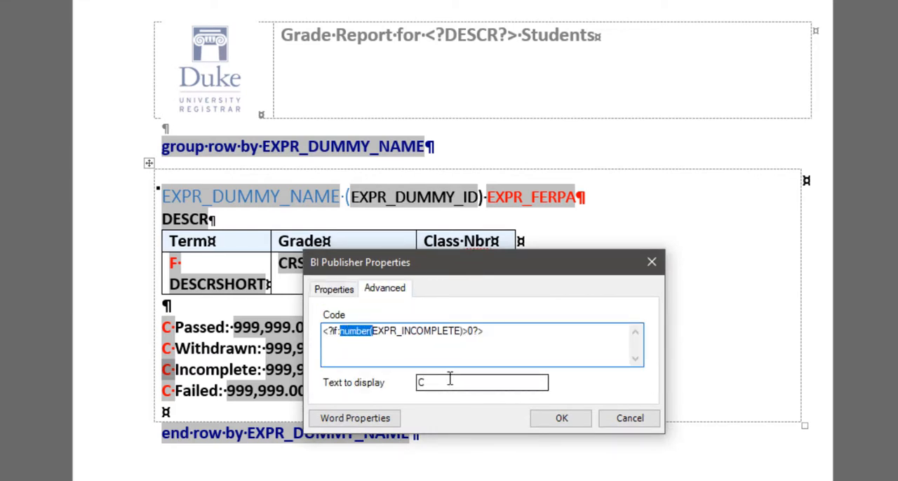
{"action": "type", "text": "sum(current-group()/"}
{"action": "left_click", "coordinate": [541, 419]}
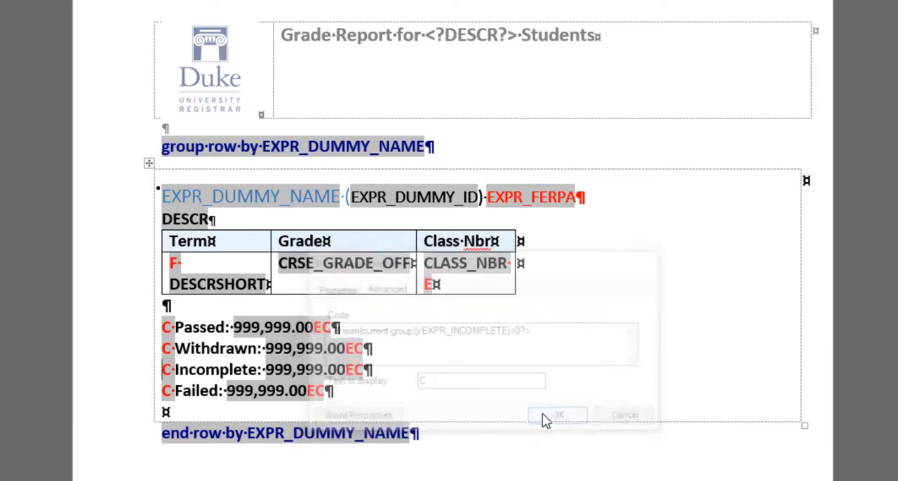
Step: Change the condition code of the Failed line's C tag to <?if:sum(current-group()/EXPR_FAIL)>0?>
{"action": "right_click", "coordinate": [169, 390]}
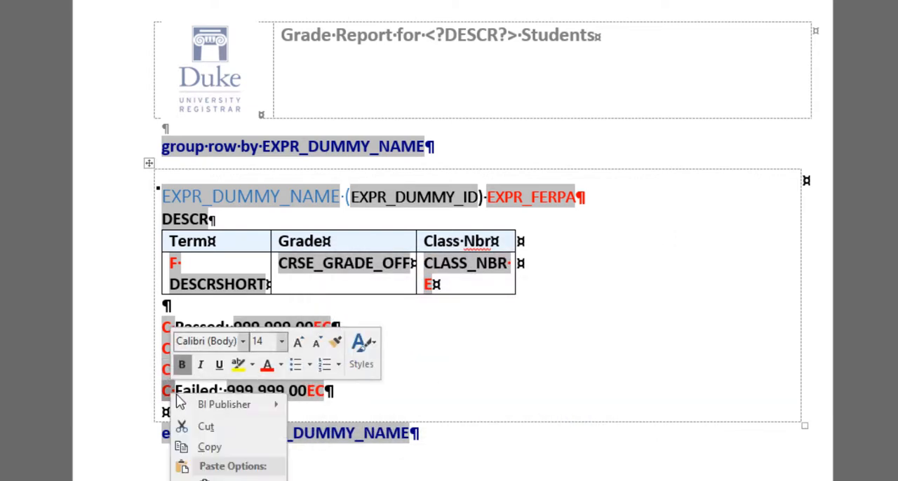
{"action": "mouse_move", "coordinate": [239, 405]}
{"action": "left_click", "coordinate": [308, 409]}
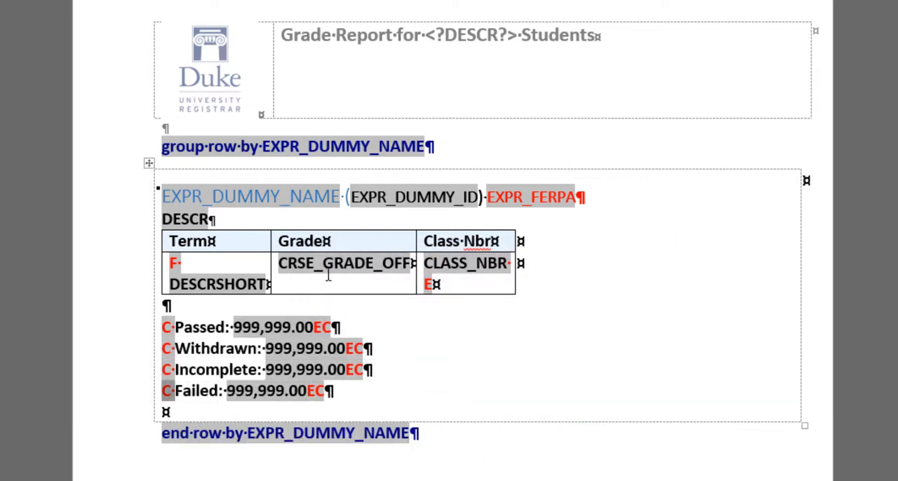
{"action": "left_click_drag", "start_coordinate": [84, 15], "coordinate": [531, 261]}
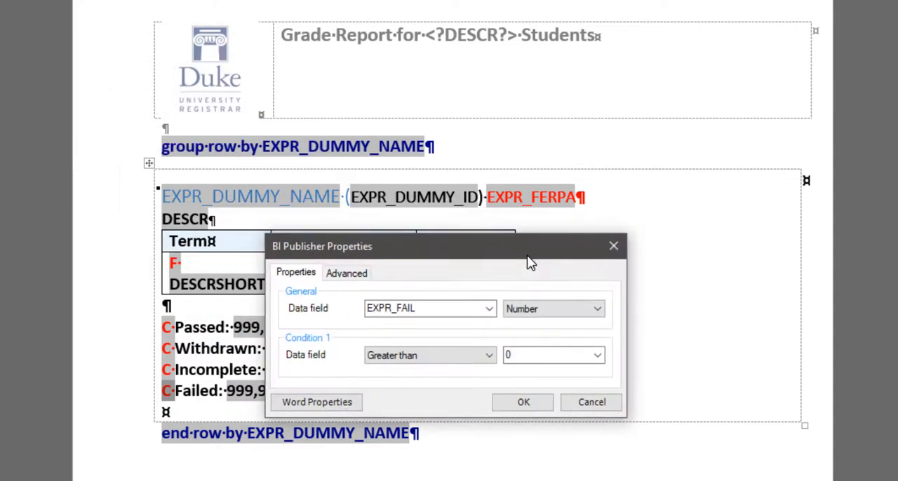
{"action": "left_click", "coordinate": [345, 272]}
{"action": "left_click", "coordinate": [305, 323]}
{"action": "left_click_drag", "start_coordinate": [305, 323], "coordinate": [327, 327]}
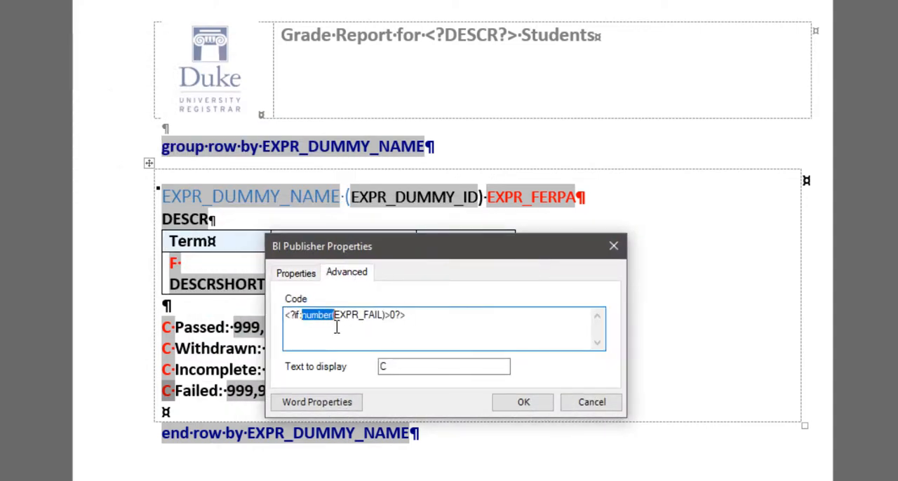
{"action": "type", "text": "sum(current-group()/"}
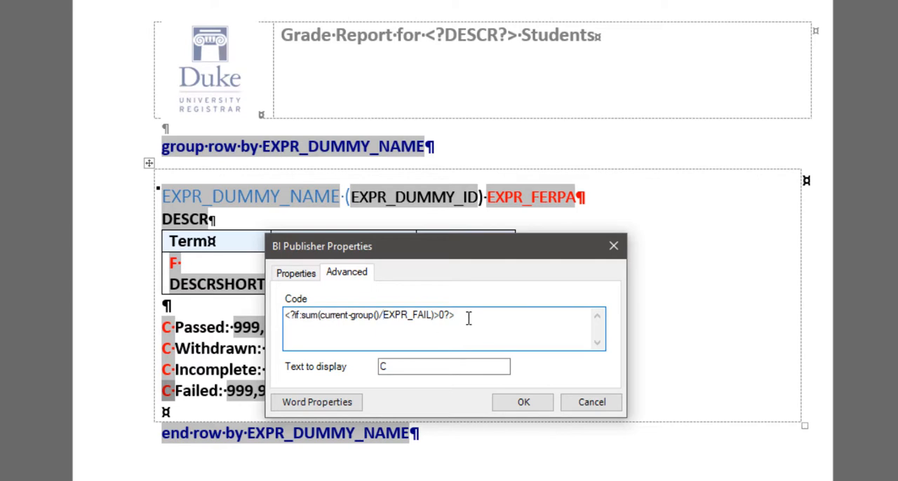
{"action": "left_click", "coordinate": [519, 408]}
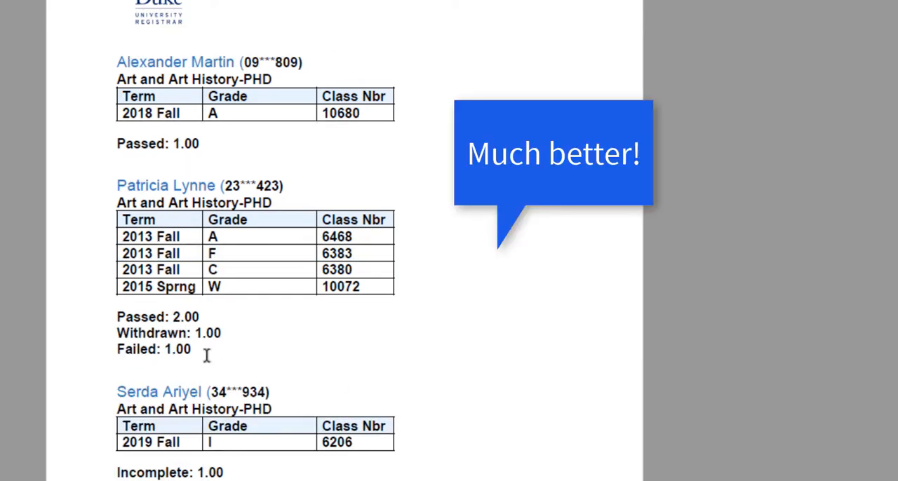
Step: Check the second student's grades against the status totals beneath them in the PDF preview
{"action": "left_click_drag", "start_coordinate": [207, 356], "coordinate": [91, 227]}
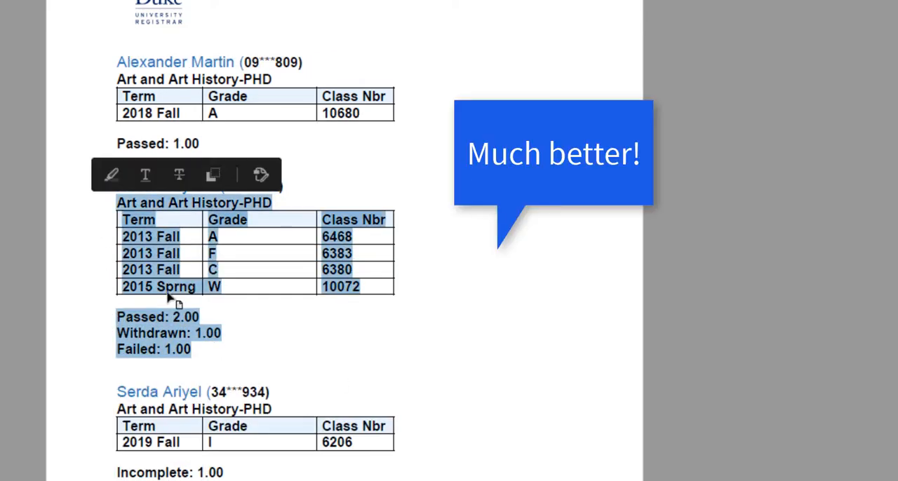
{"action": "left_click", "coordinate": [346, 339]}
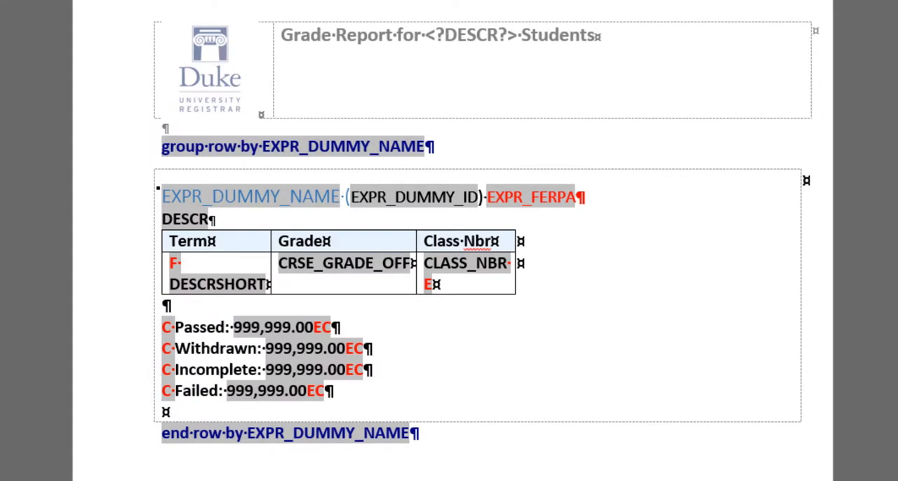
Step: Set the number format of the Passed total field to 0 in its BI Publisher properties
{"action": "left_click", "coordinate": [281, 331]}
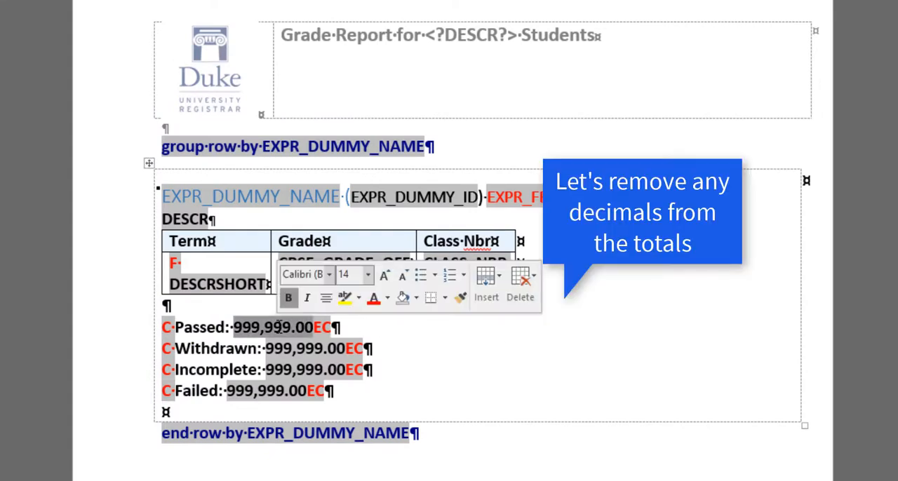
{"action": "right_click", "coordinate": [281, 334]}
{"action": "mouse_move", "coordinate": [379, 339]}
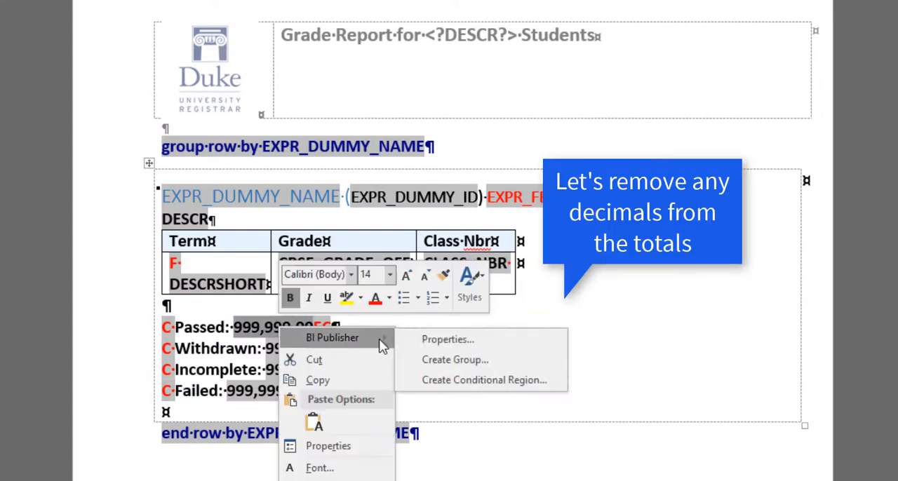
{"action": "left_click", "coordinate": [433, 339]}
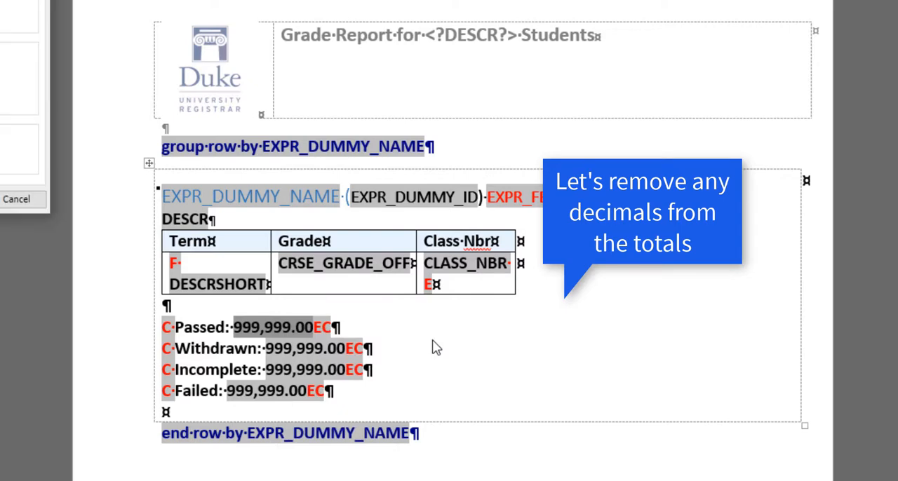
{"action": "left_click_drag", "start_coordinate": [385, 158], "coordinate": [633, 251]}
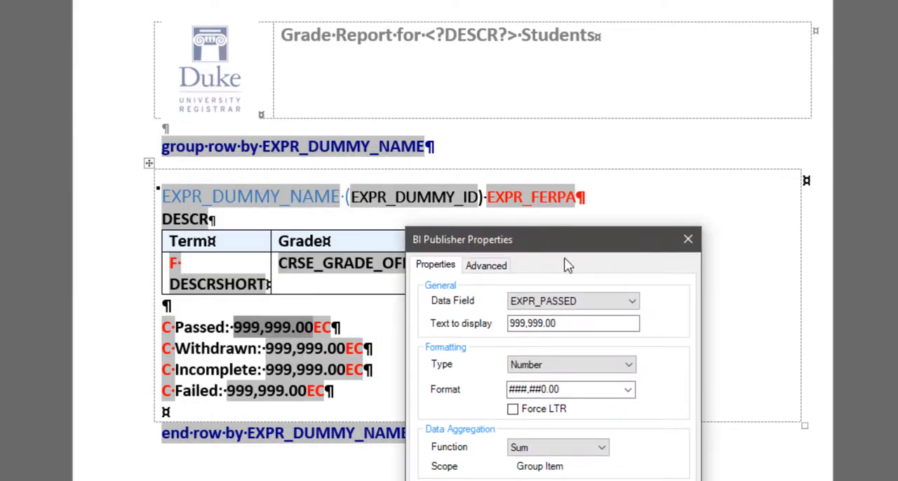
{"action": "left_click", "coordinate": [629, 390]}
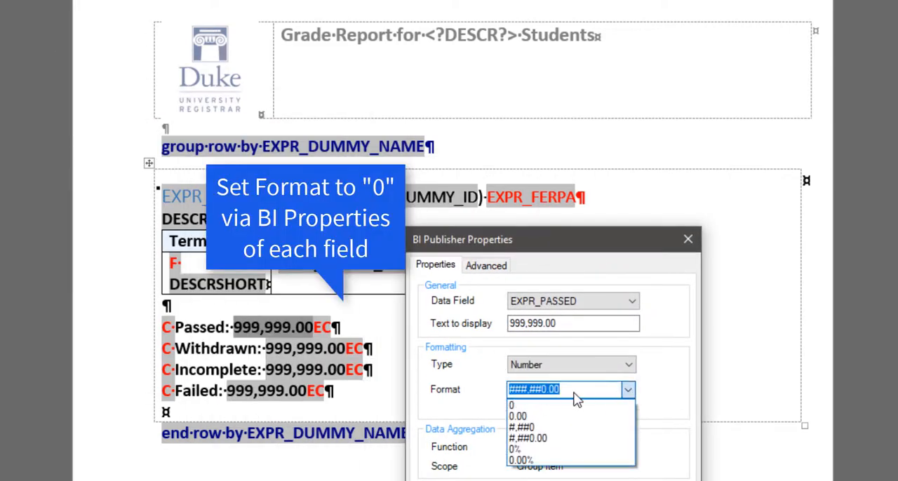
{"action": "left_click", "coordinate": [567, 404]}
{"action": "key", "text": "Return"}
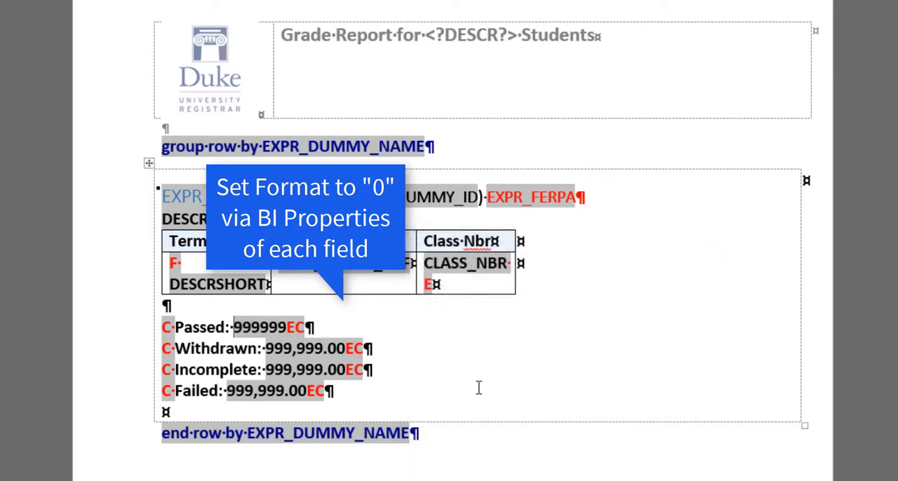
Step: Set the number format of the Withdrawn total field to 0 in its BI Publisher properties
{"action": "right_click", "coordinate": [309, 354]}
{"action": "mouse_move", "coordinate": [343, 363]}
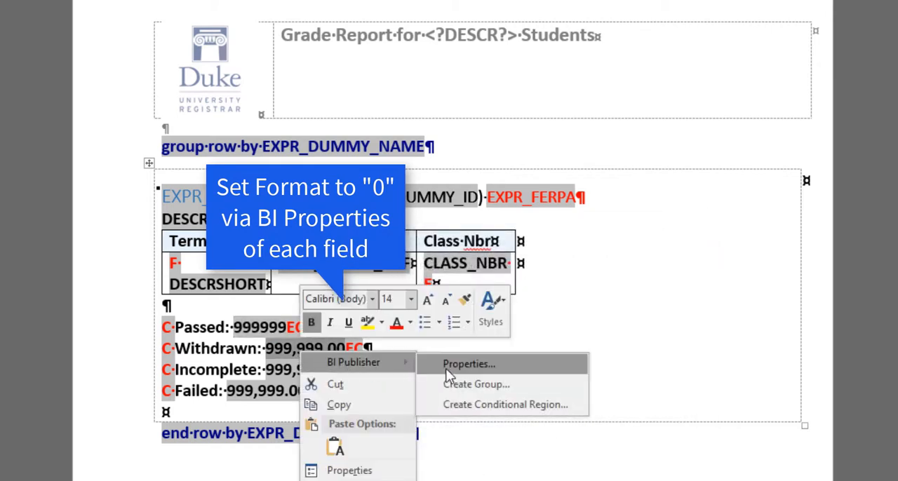
{"action": "left_click", "coordinate": [447, 366]}
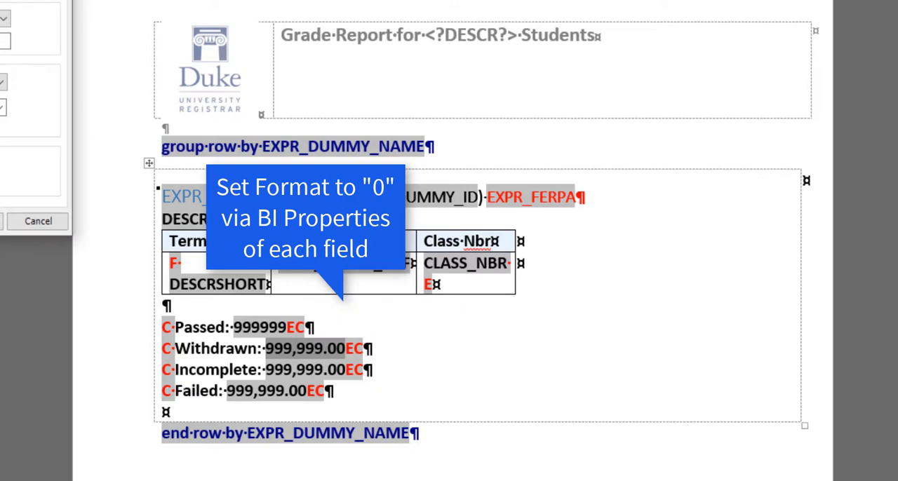
{"action": "left_click_drag", "start_coordinate": [0, 0], "coordinate": [562, 185]}
{"action": "left_click", "coordinate": [612, 332]}
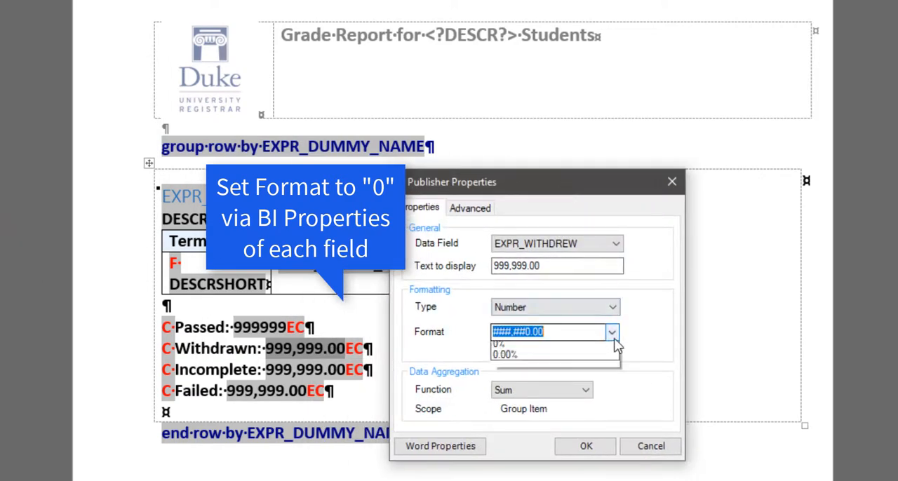
{"action": "left_click", "coordinate": [519, 348]}
{"action": "left_click", "coordinate": [586, 446]}
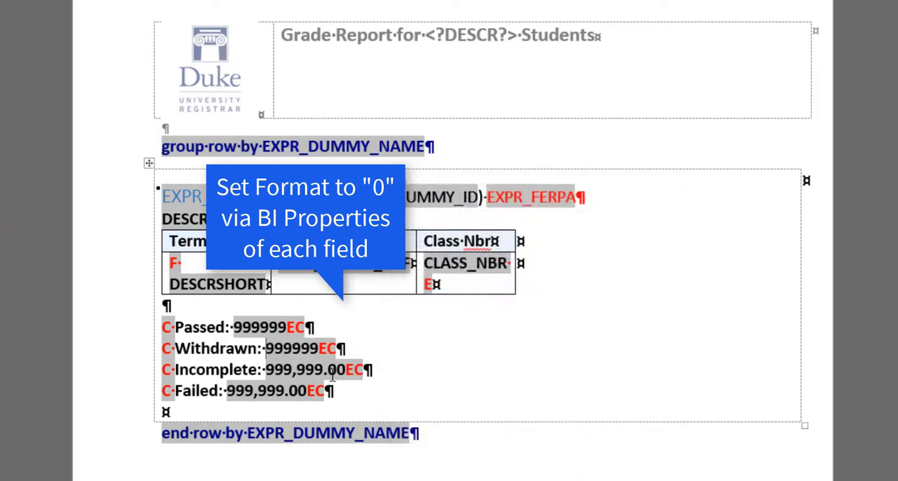
Step: Set the number format of the Incomplete total field to 0 in its BI Publisher properties
{"action": "right_click", "coordinate": [289, 373]}
{"action": "mouse_move", "coordinate": [379, 387]}
{"action": "left_click", "coordinate": [461, 386]}
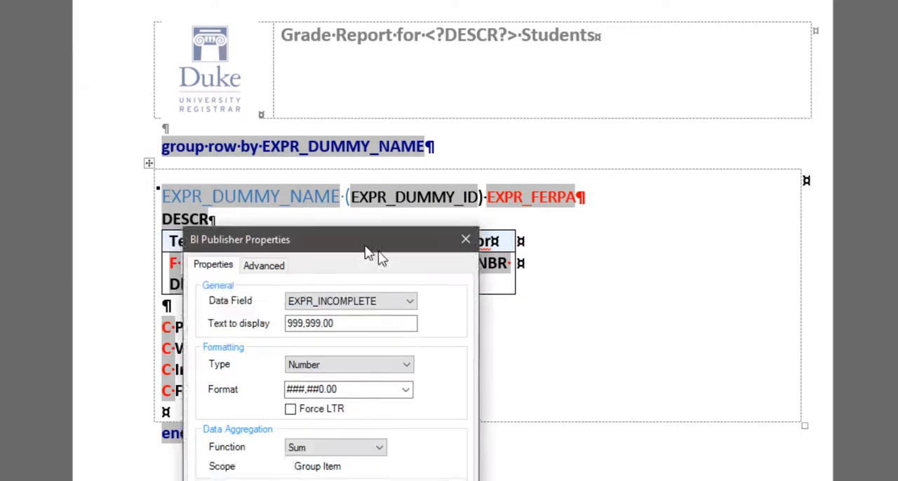
{"action": "left_click", "coordinate": [489, 393]}
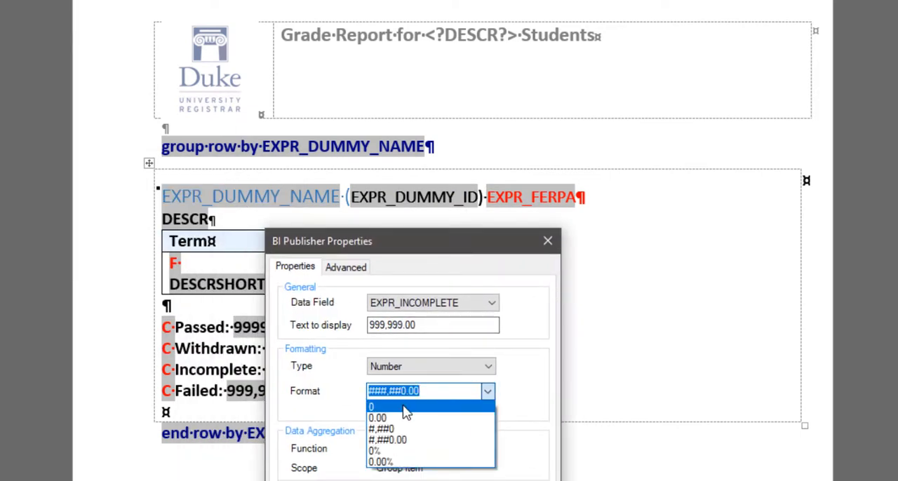
{"action": "left_click", "coordinate": [407, 406]}
{"action": "key", "text": "Return"}
Step: Set the number format of the Failed total field to 0 in its BI Publisher properties
{"action": "left_click", "coordinate": [269, 391]}
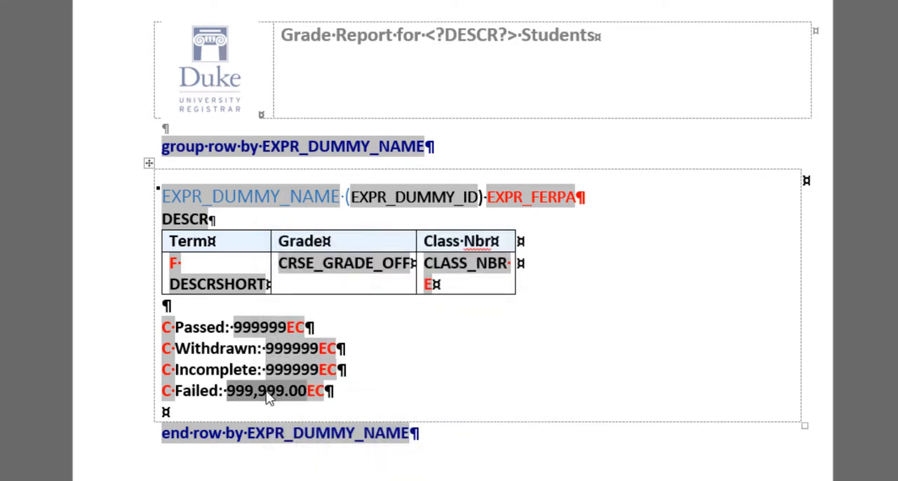
{"action": "right_click", "coordinate": [269, 391]}
{"action": "key", "text": "Escape"}
{"action": "left_click_drag", "start_coordinate": [1, 2], "coordinate": [478, 255]}
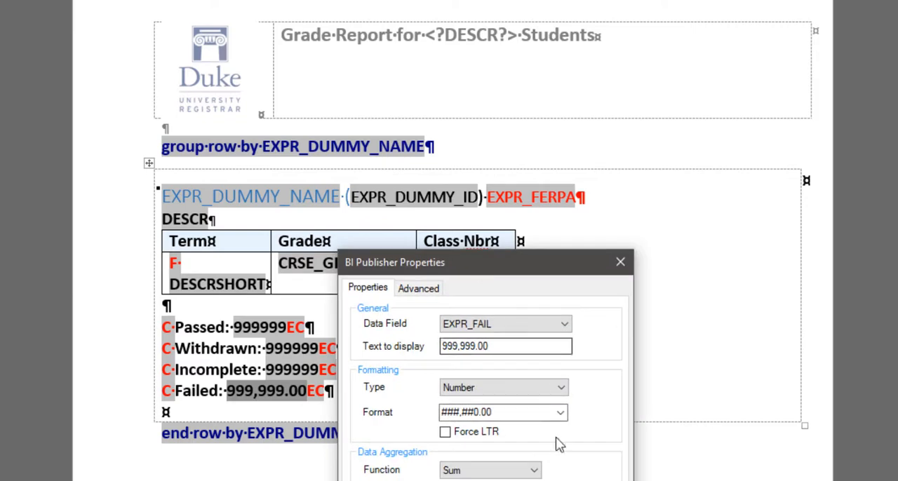
{"action": "left_click", "coordinate": [562, 413]}
{"action": "left_click", "coordinate": [491, 427]}
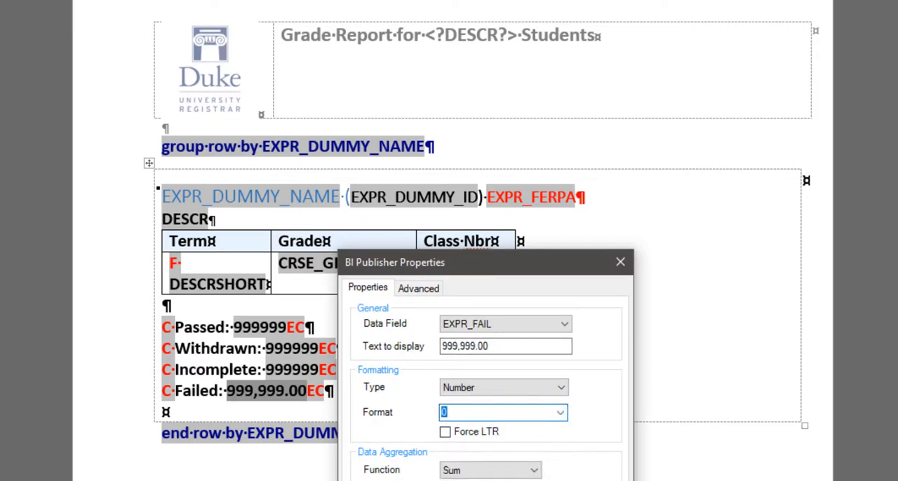
{"action": "key", "text": "Return"}
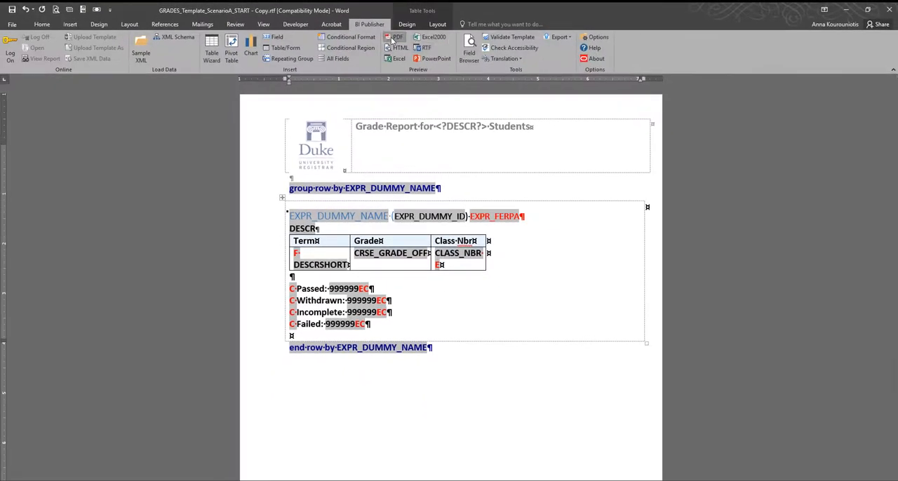
Step: Preview the report as PDF and check the number format of the status totals beneath the students' grade tables
{"action": "left_click", "coordinate": [395, 37]}
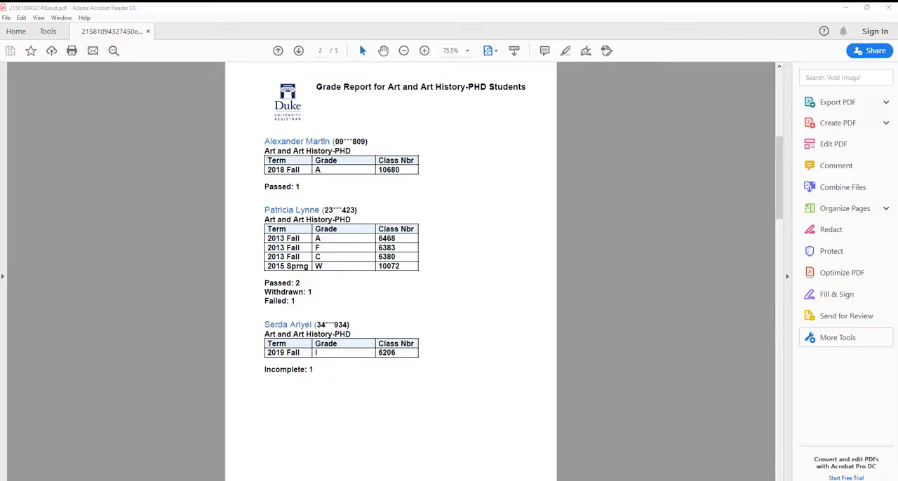
{"action": "triple_click", "coordinate": [300, 186]}
{"action": "left_click_drag", "start_coordinate": [316, 289], "coordinate": [268, 283]}
{"action": "left_click", "coordinate": [369, 300]}
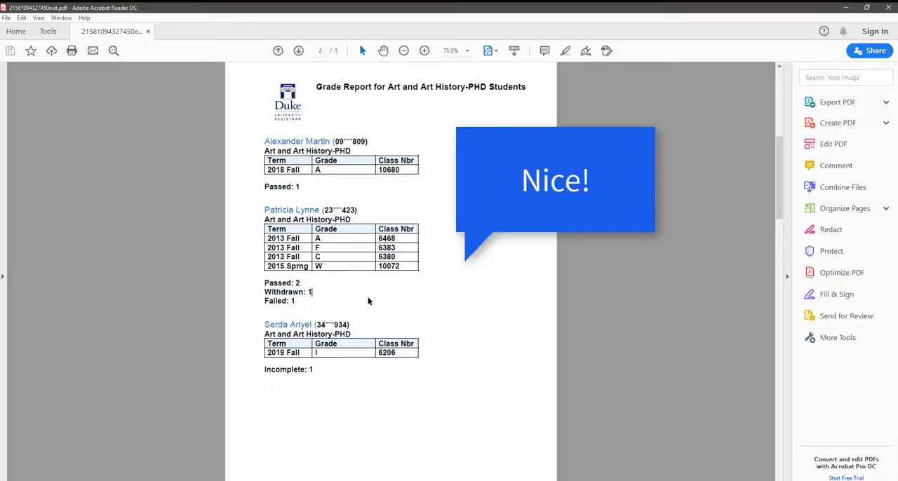